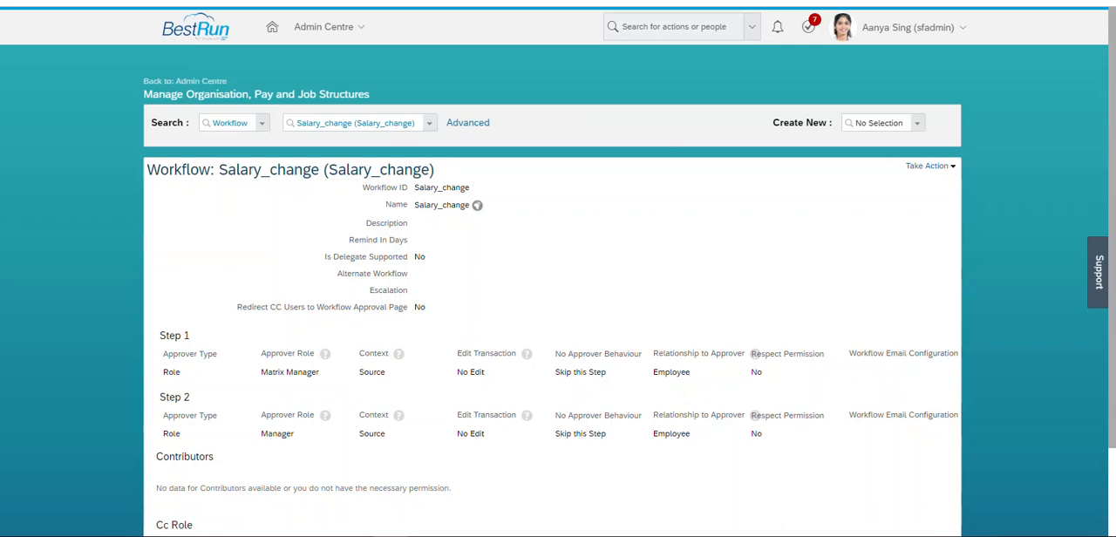
- Open the Salary_change workflow for correction and set the Step 1 approver type to Dynamic Group
scroll(868, 119, "down", 2)
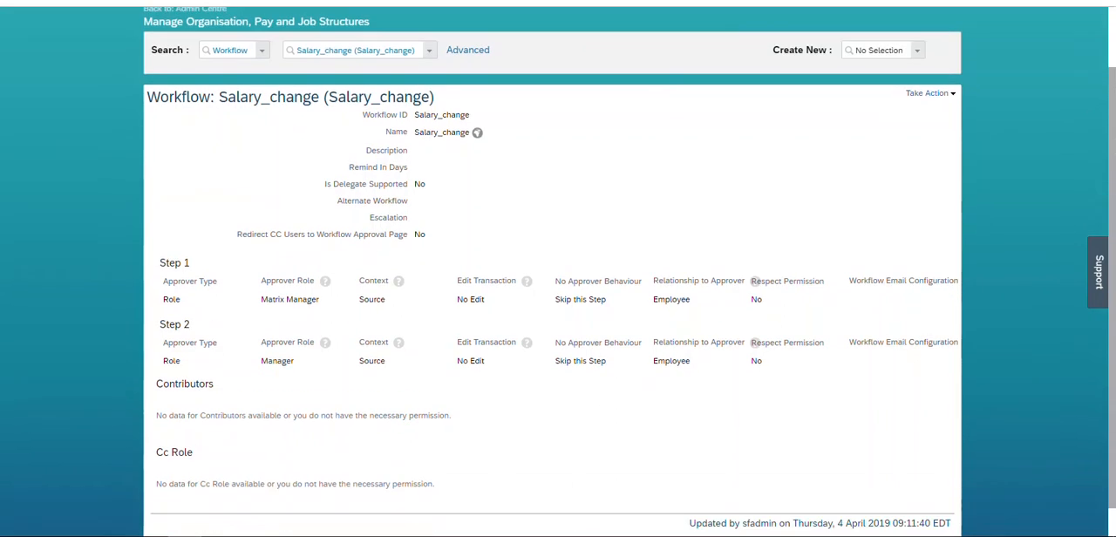
left_click(907, 81)
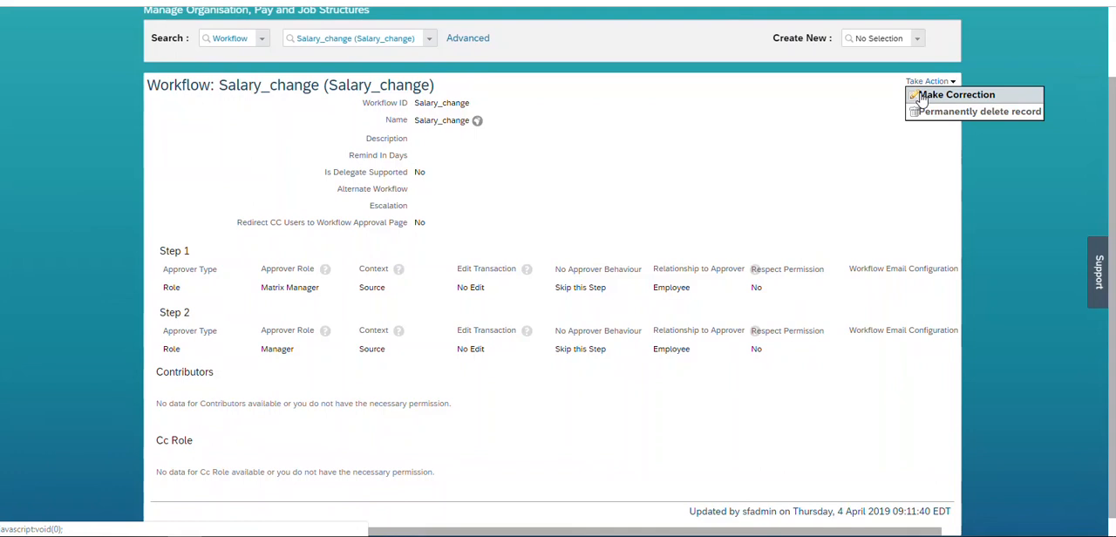
left_click_drag(1112, 154, 1112, 127)
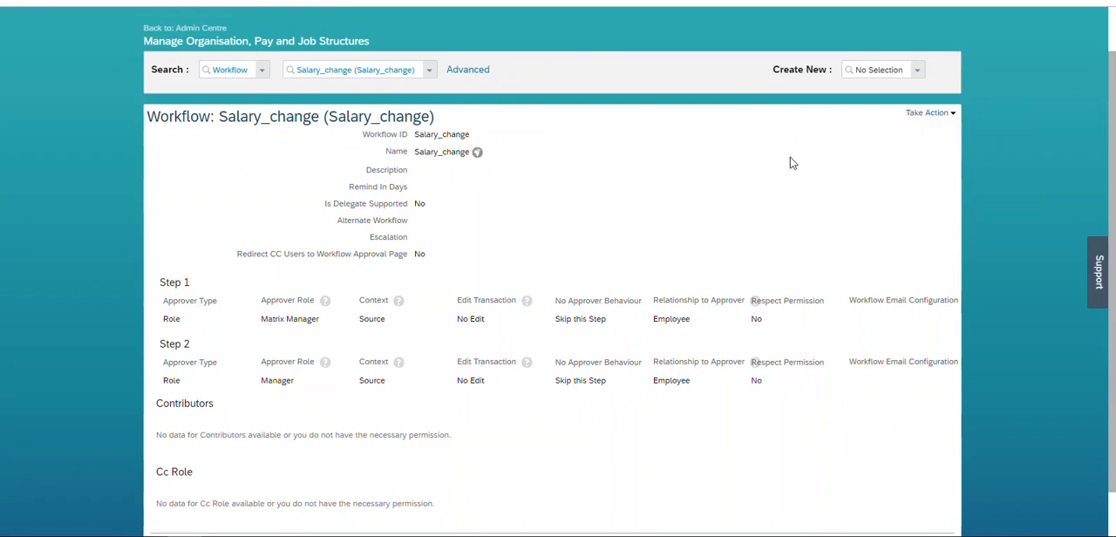
scroll(796, 166, "down", 1)
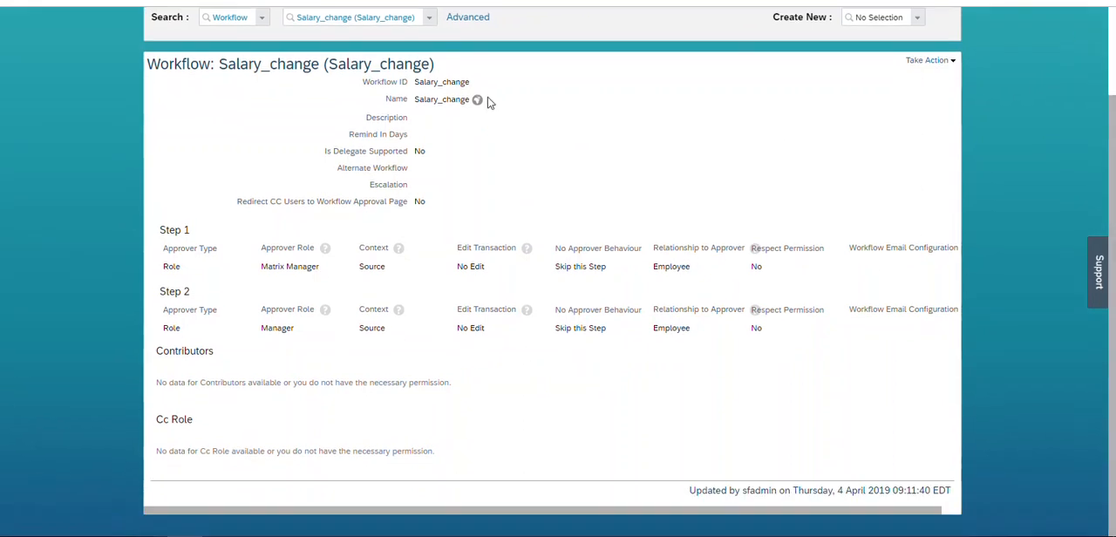
left_click(931, 63)
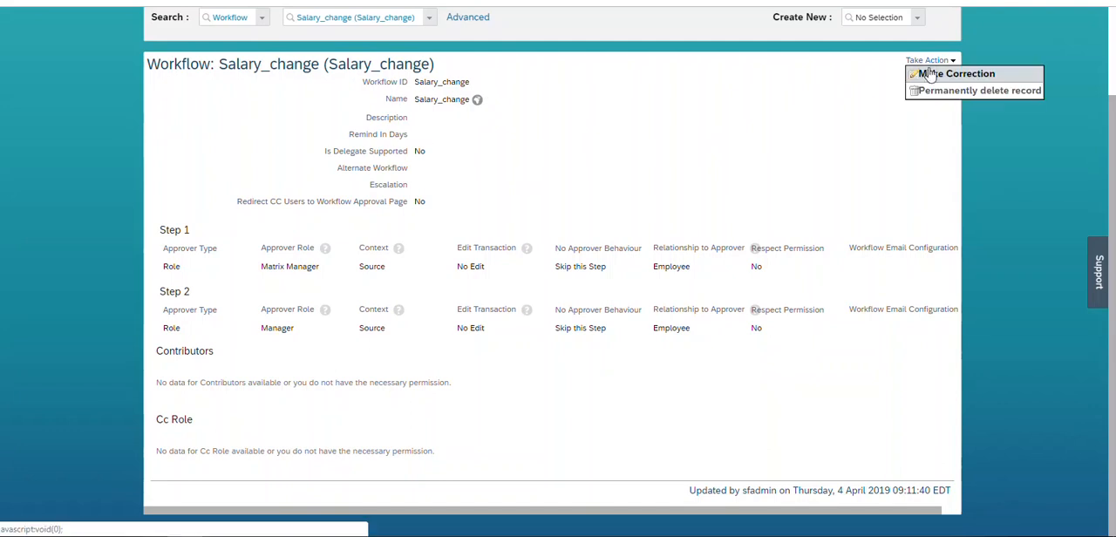
left_click(931, 74)
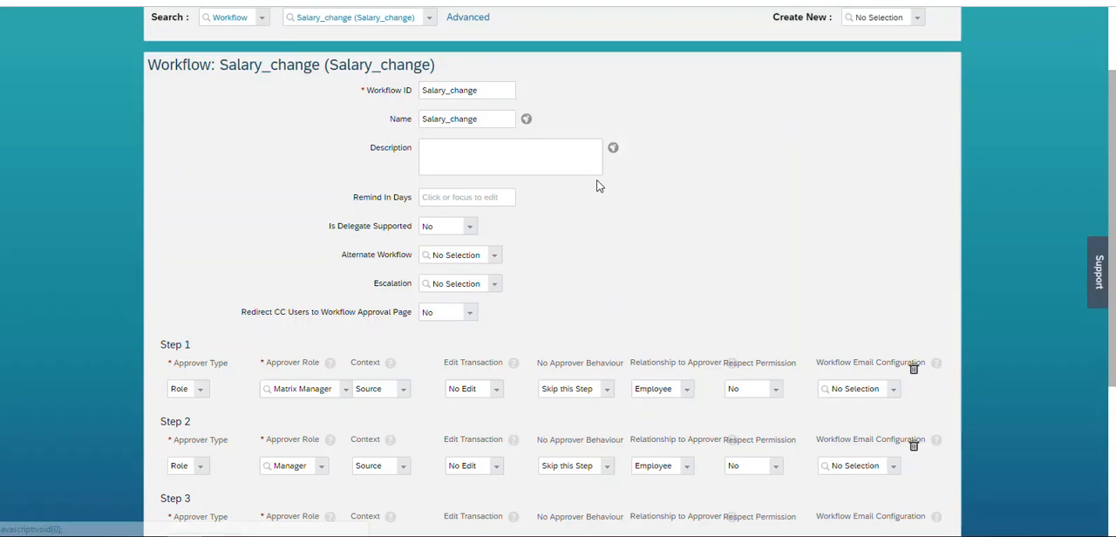
left_click(200, 394)
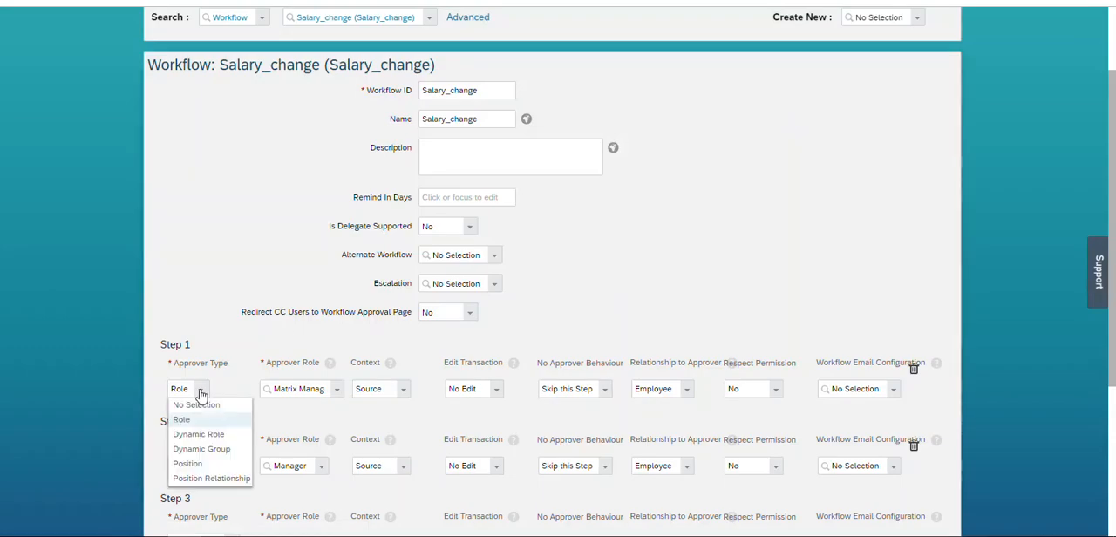
left_click(207, 454)
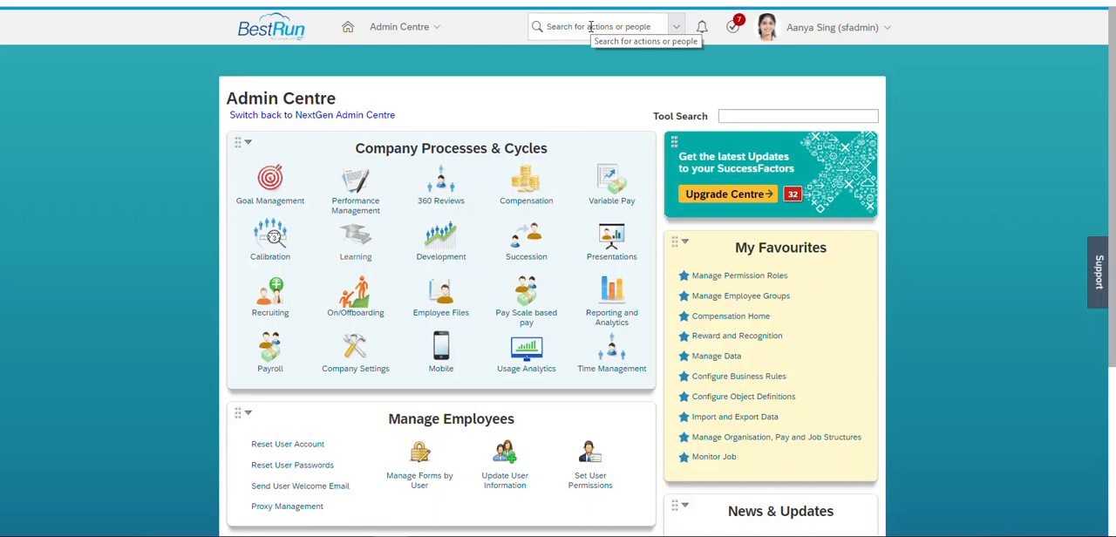
- Search the available actions for "manage workflow gr" and open Manage Workflow Groups
left_click(590, 27)
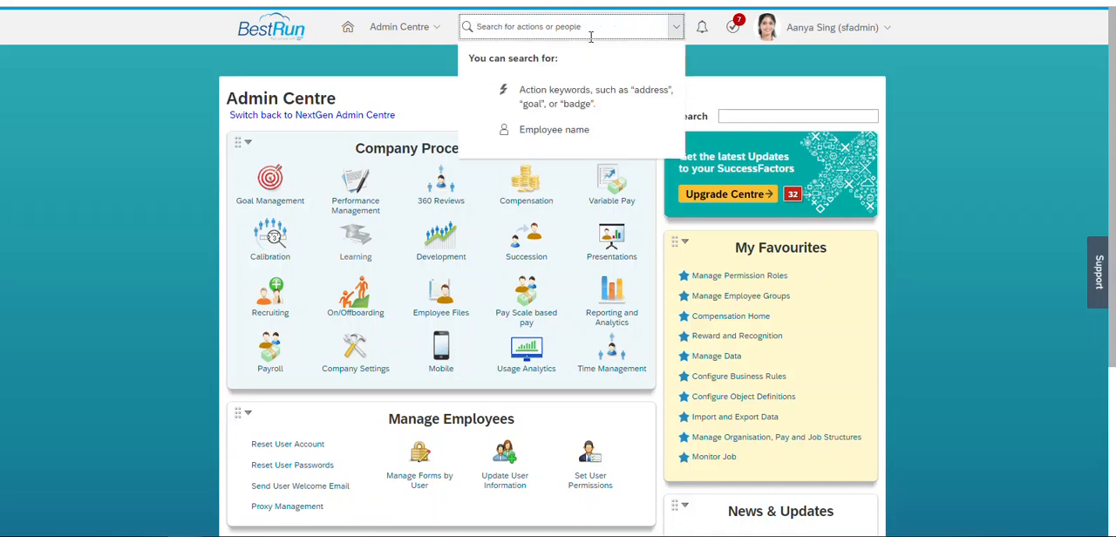
type("manage work")
type("flow ")
type("gp")
key("BackSpace")
key("BackSpace")
type("gr")
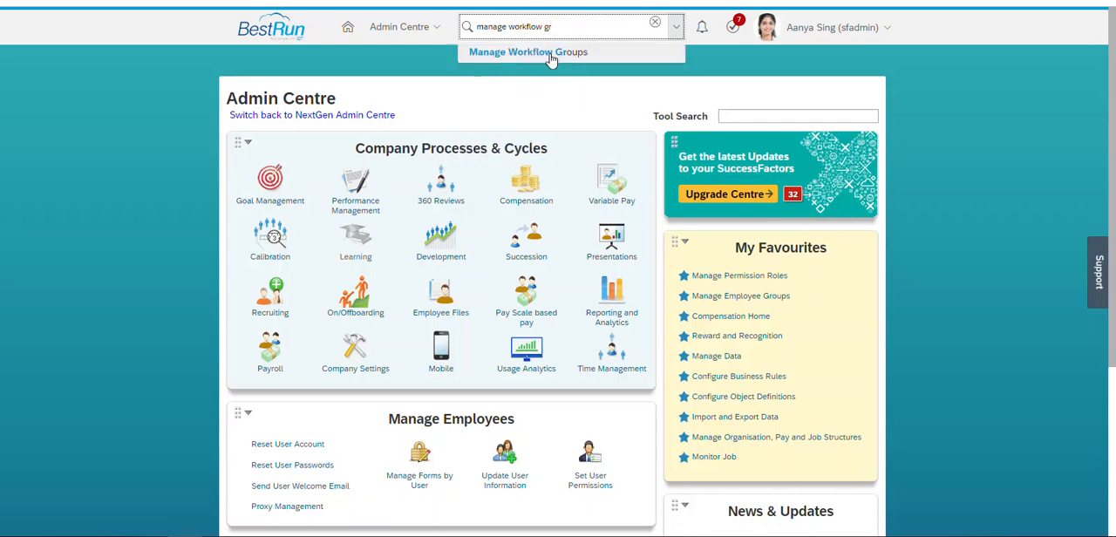
left_click(550, 57)
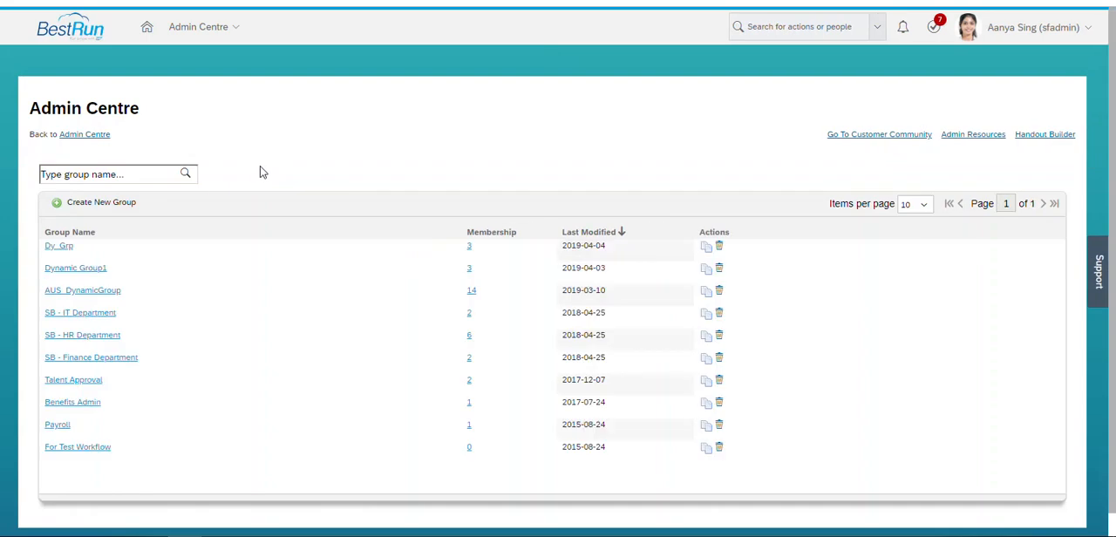
- Create a new workflow group and name it Test_Dy_Grp
left_click(106, 207)
left_click(370, 156)
type("Te")
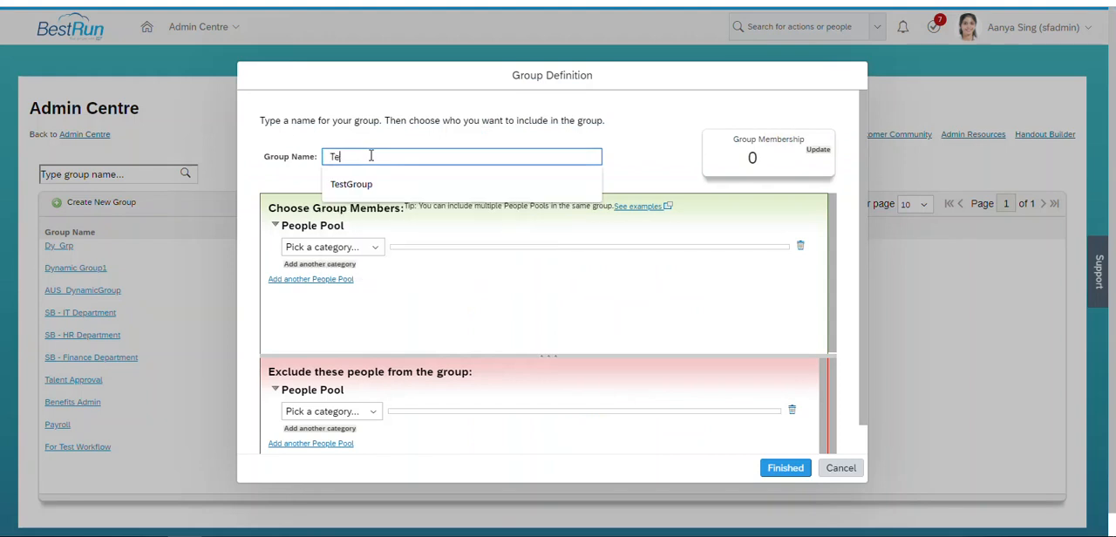
type("st_Dy_Grp")
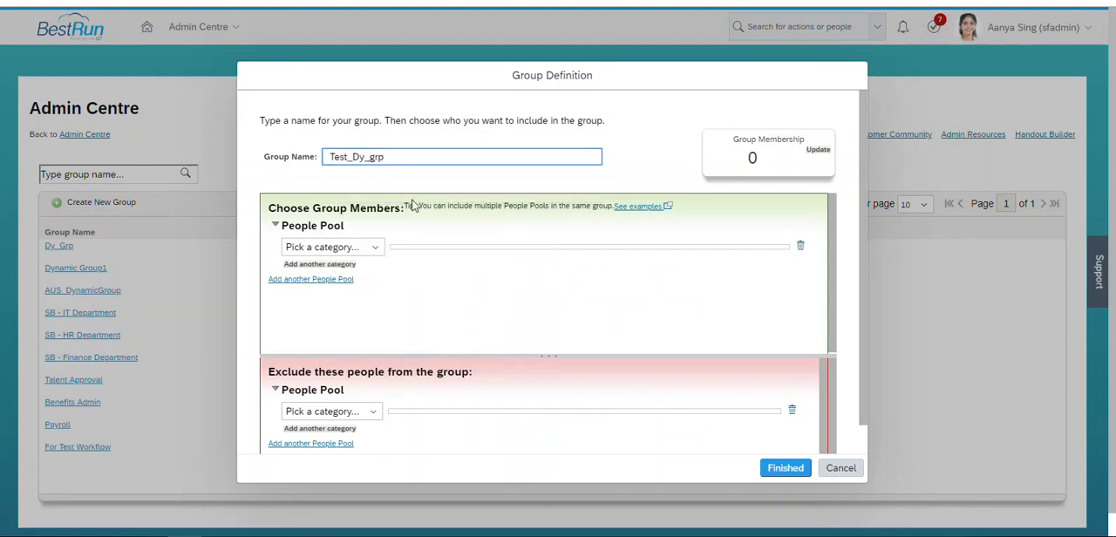
key("BackSpace")
key("BackSpace")
key("BackSpace")
type("Grp")
left_click(373, 251)
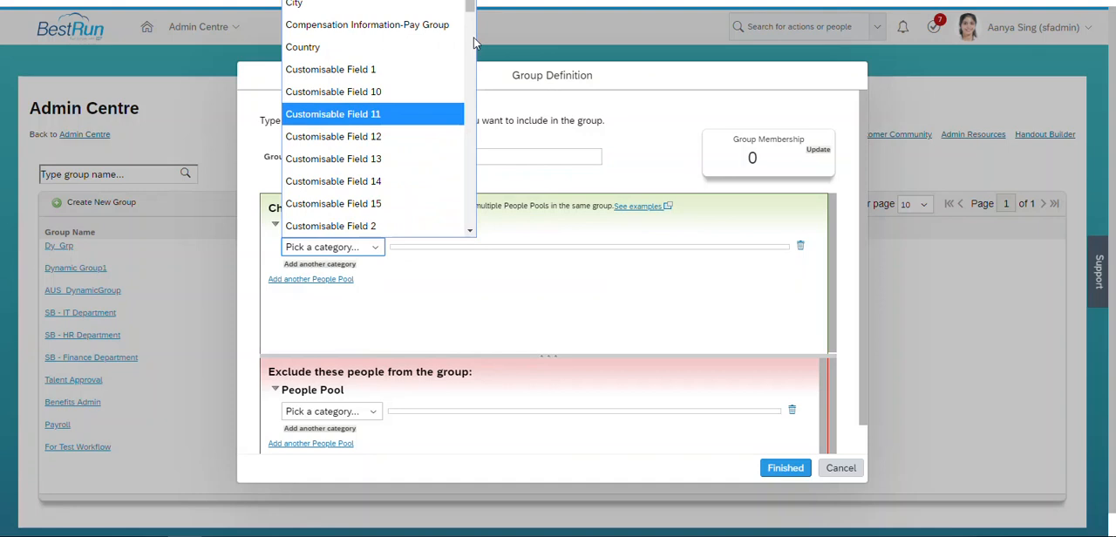
left_click_drag(471, 13, 471, 122)
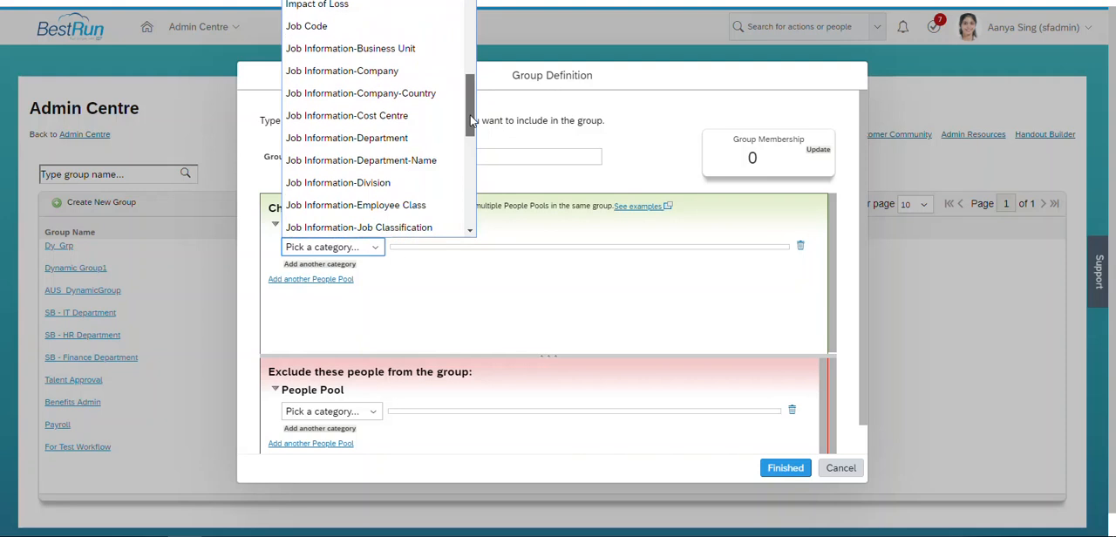
left_click(387, 80)
left_click(595, 279)
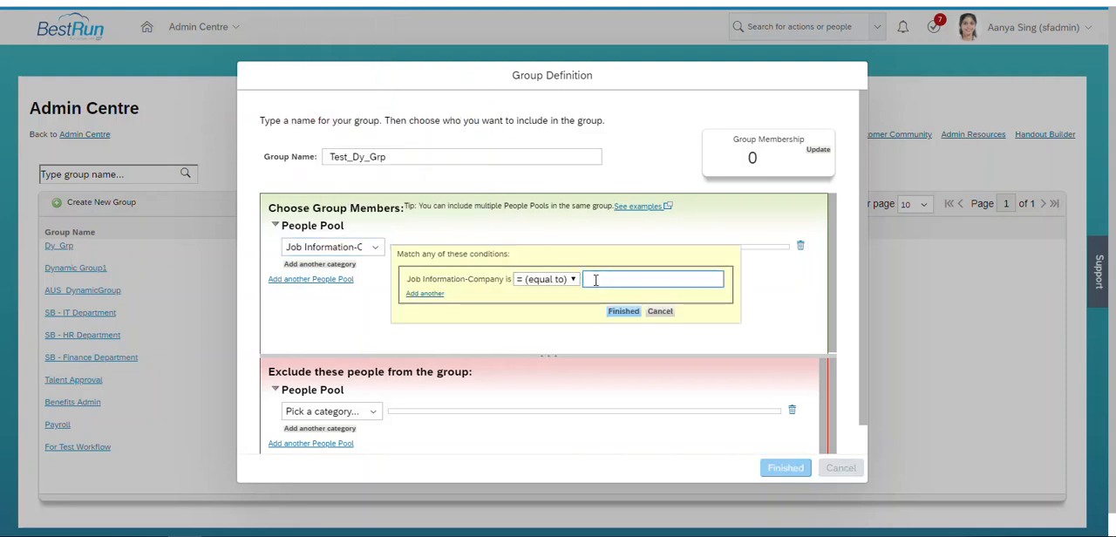
type("i")
type("8500")
left_click(641, 297)
left_click(632, 280)
type("8500")
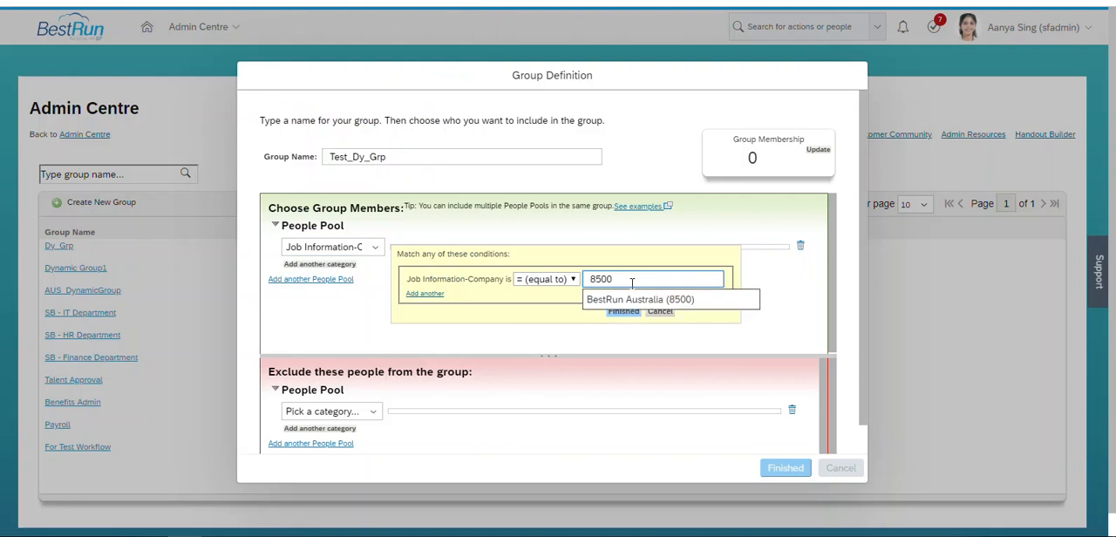
left_click(630, 299)
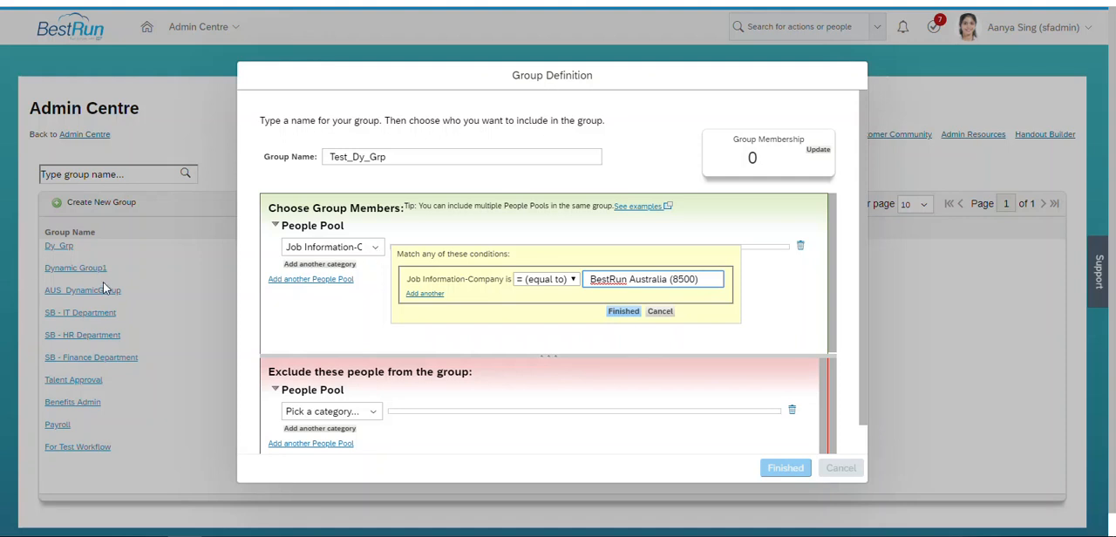
left_click(377, 249)
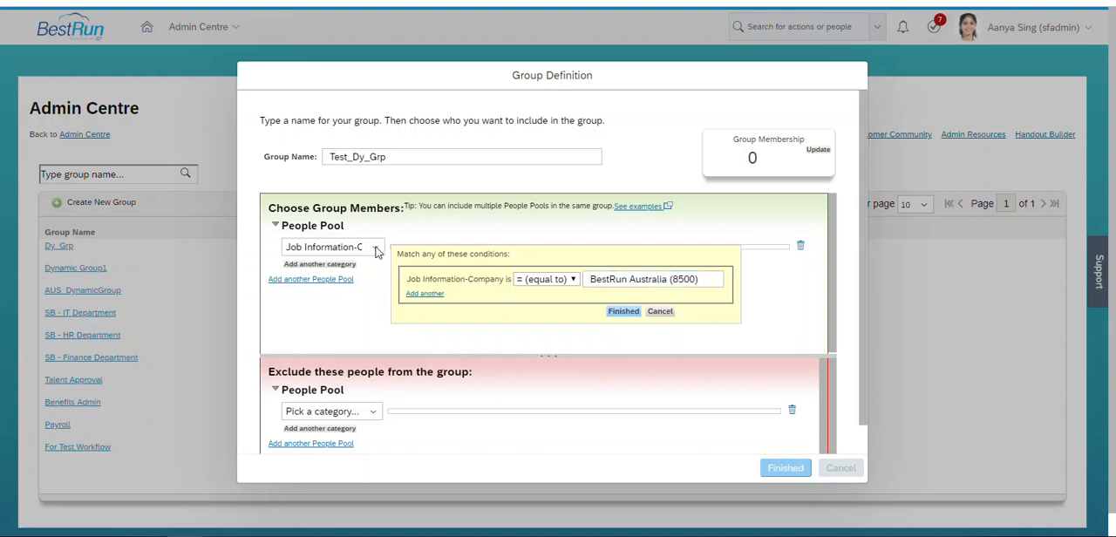
left_click(660, 312)
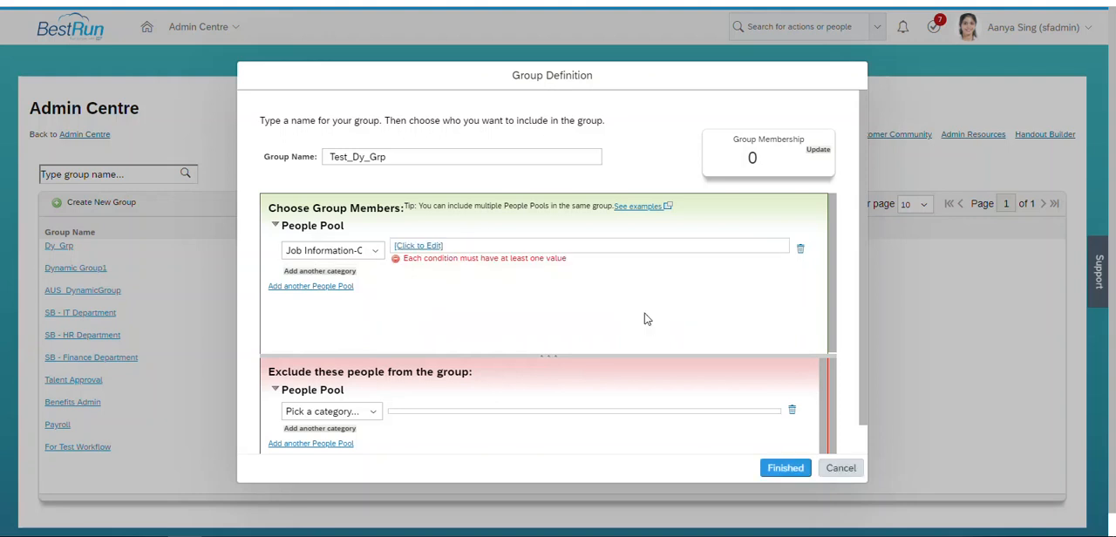
- Change the category of the included people pool to one that picks individual users, and select the first member by username
left_click(339, 250)
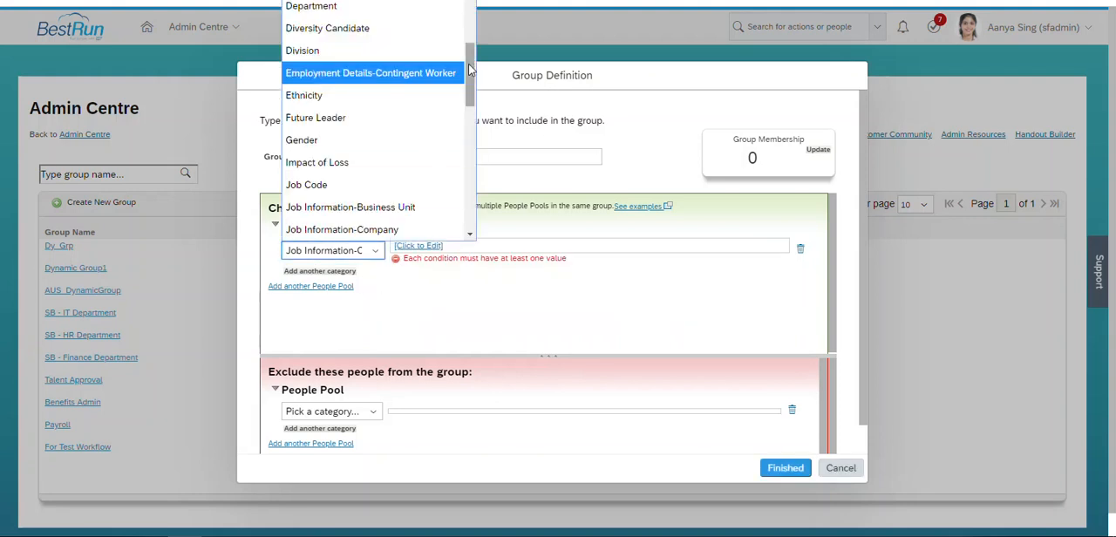
scroll(375, 74, "down", 10)
left_click(353, 234)
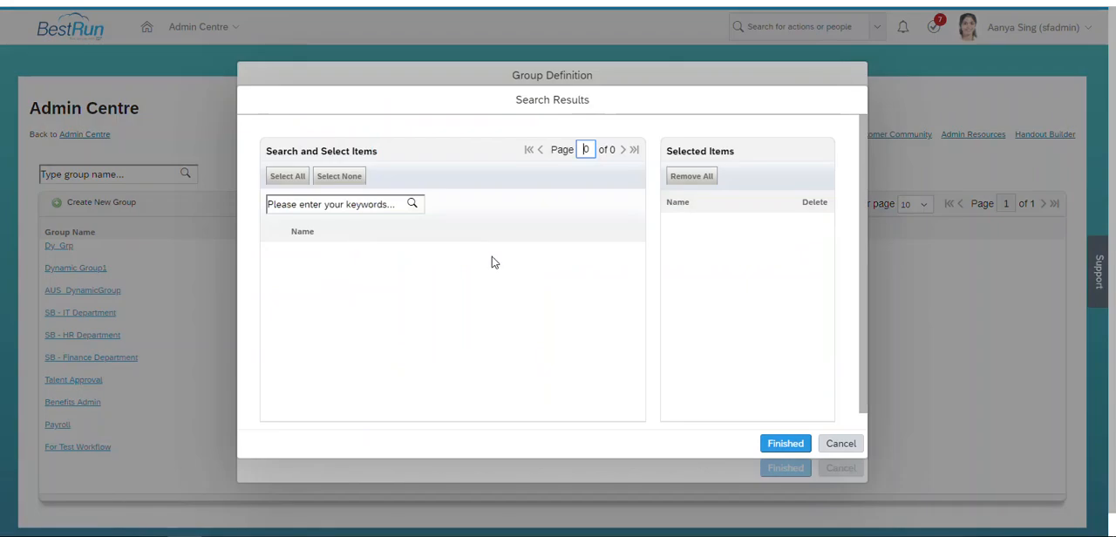
left_click(382, 206)
type("Mhoffe")
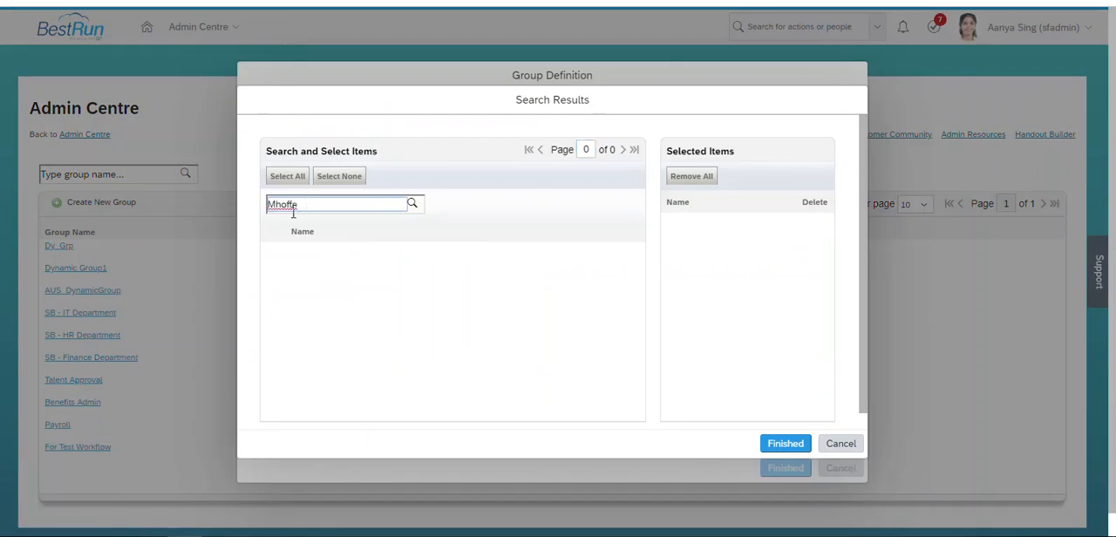
left_click(414, 205)
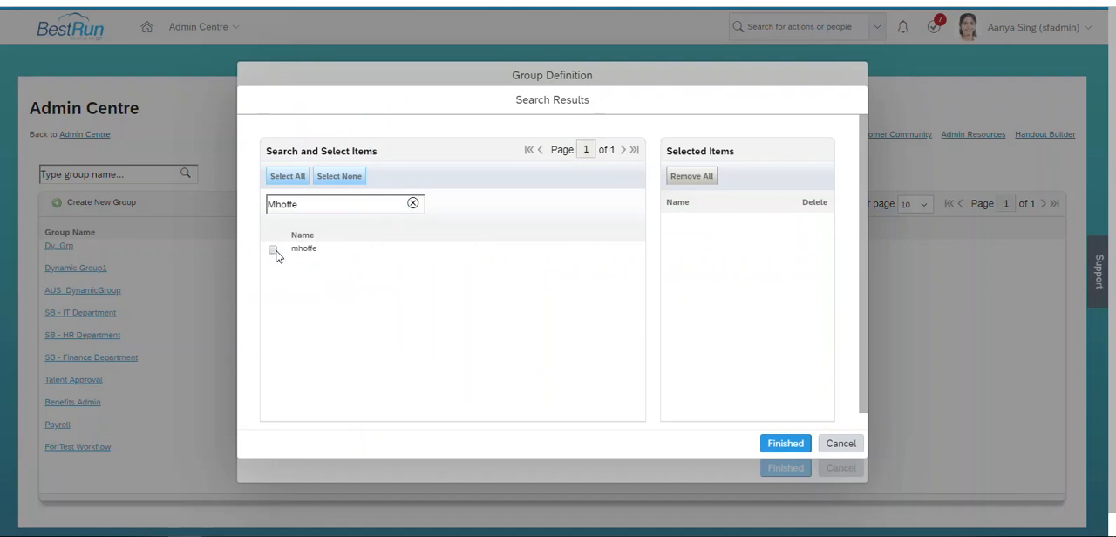
left_click(272, 249)
- Search for the second member's username and add that user to the selected items
double_click(349, 201)
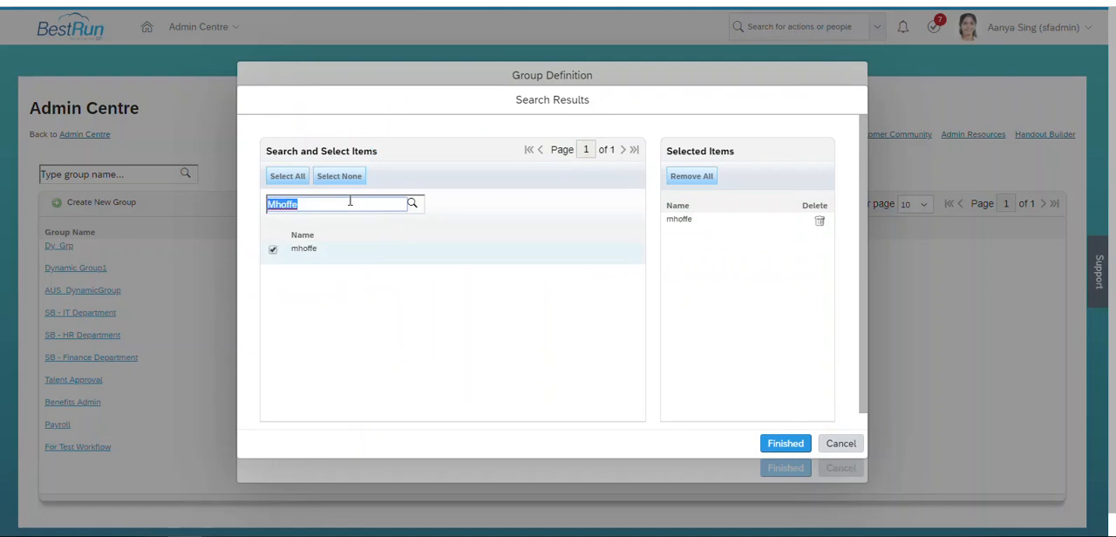
type("carle")
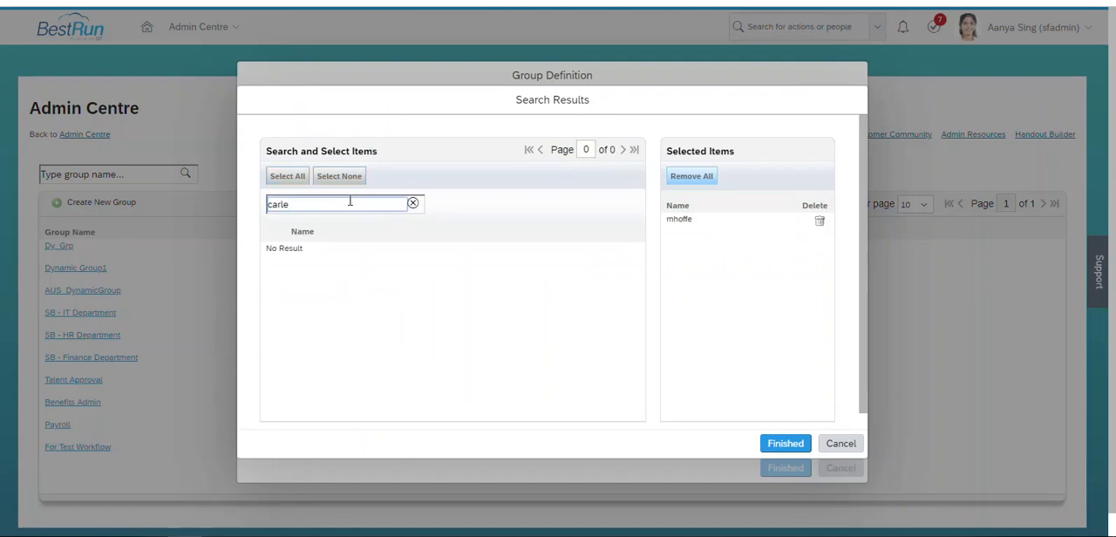
key("BackSpace")
key("BackSpace")
key("BackSpace")
type("grant")
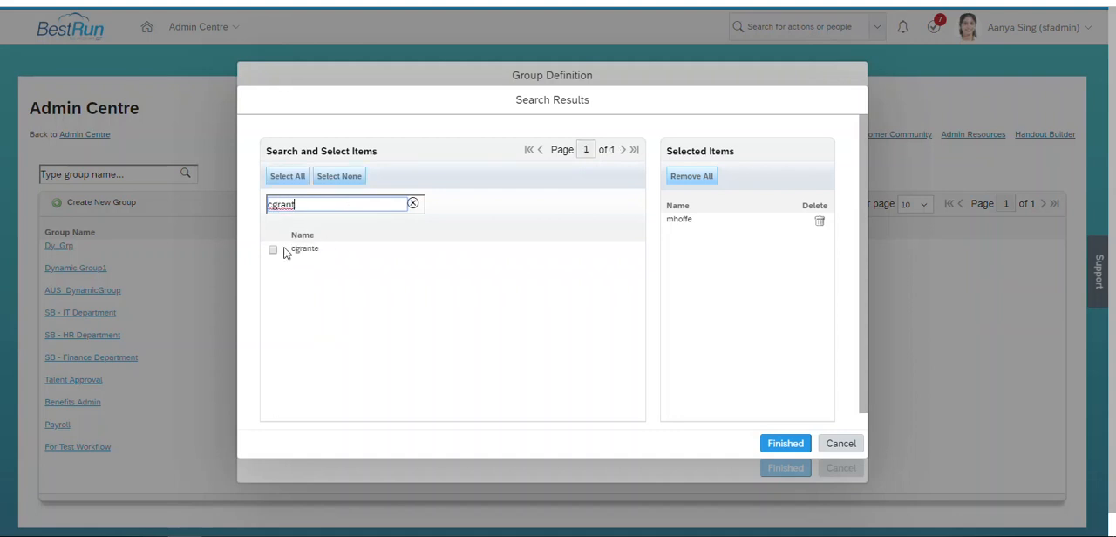
left_click(273, 250)
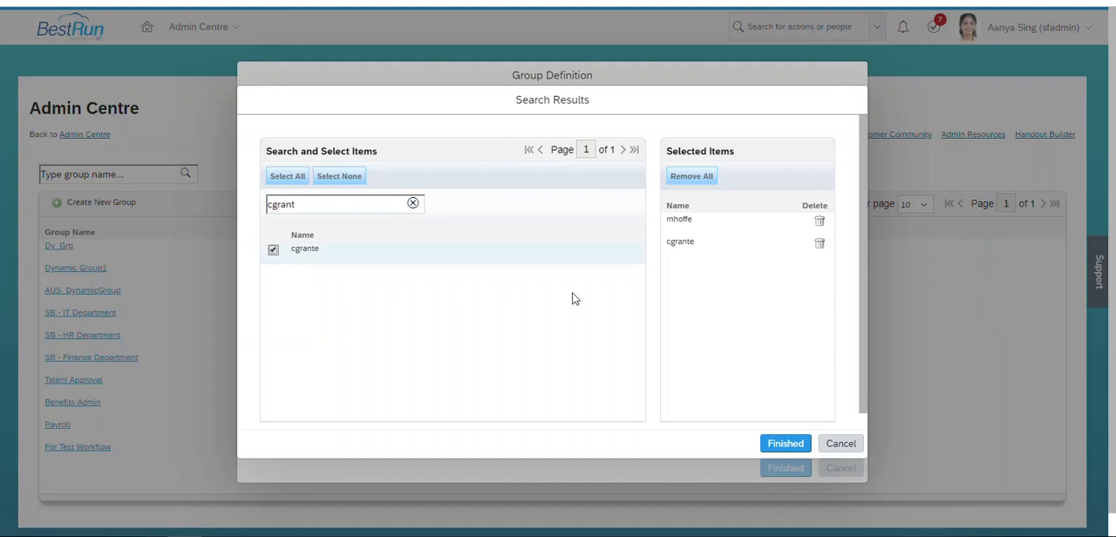
- Finish the member selection, save the Test_Dy_Grp group, and check its membership list
left_click(774, 446)
left_click(783, 468)
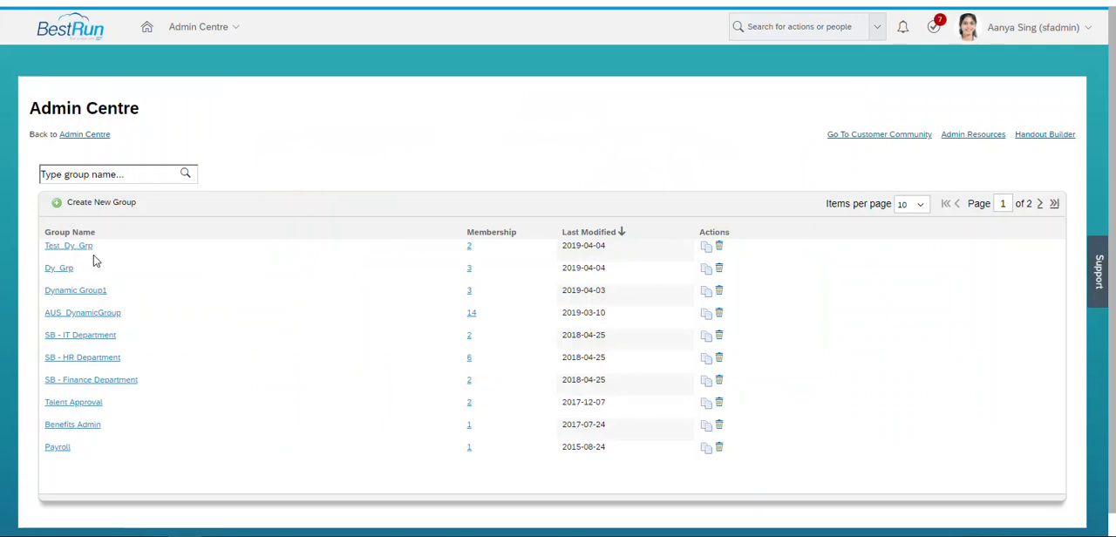
left_click(470, 247)
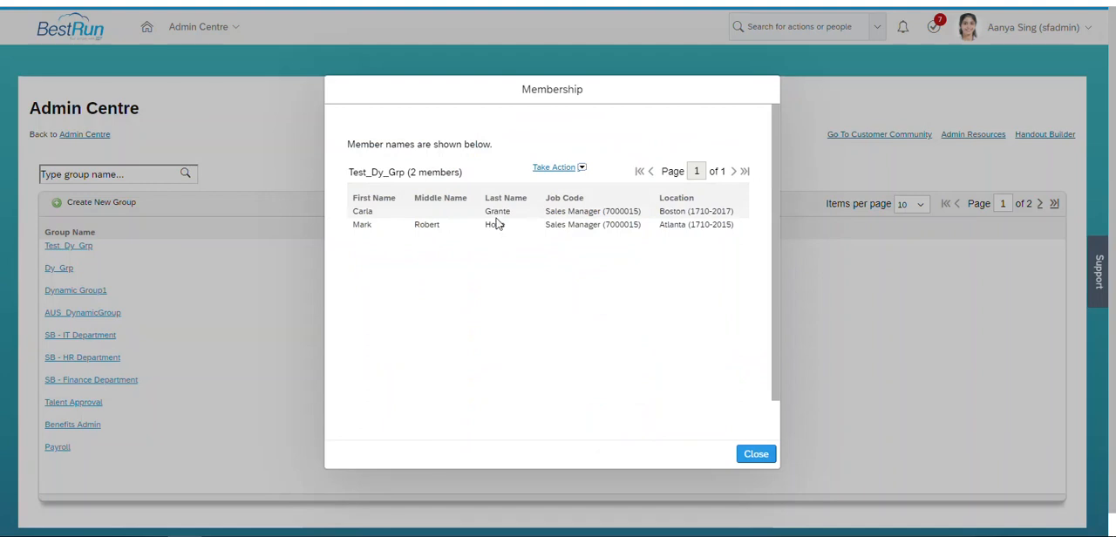
left_click(753, 456)
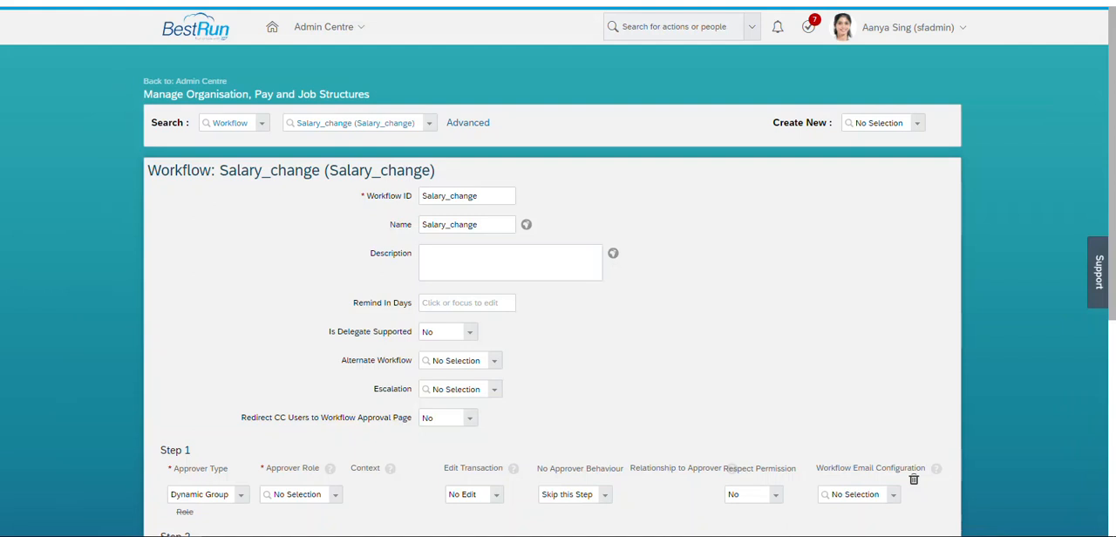
- Reload the Manage Organisation, Pay and Job Structures page and bring up the Salary_change workflow again
key("F5")
left_click(621, 123)
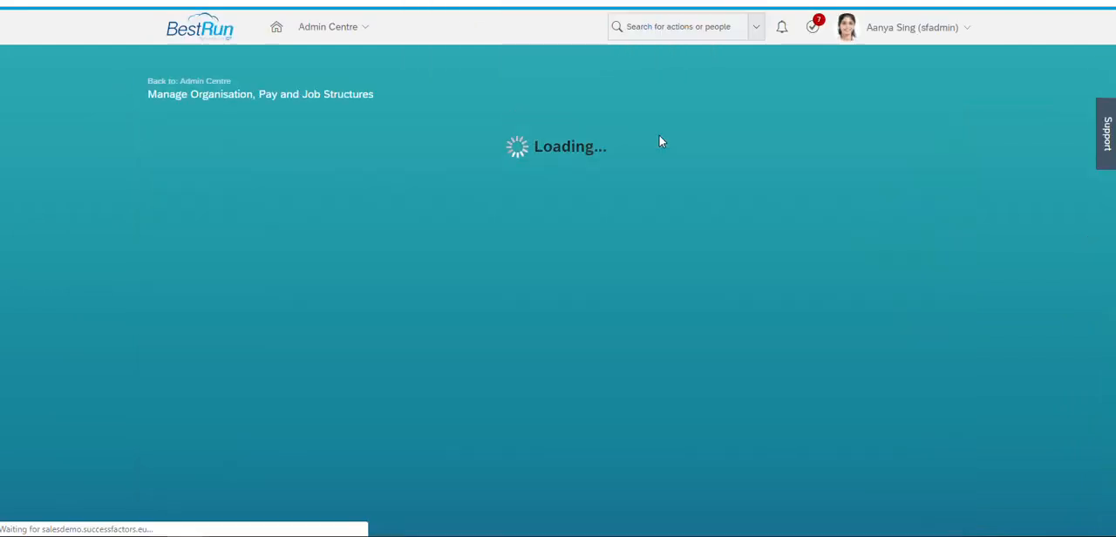
left_click(251, 126)
type("workflo")
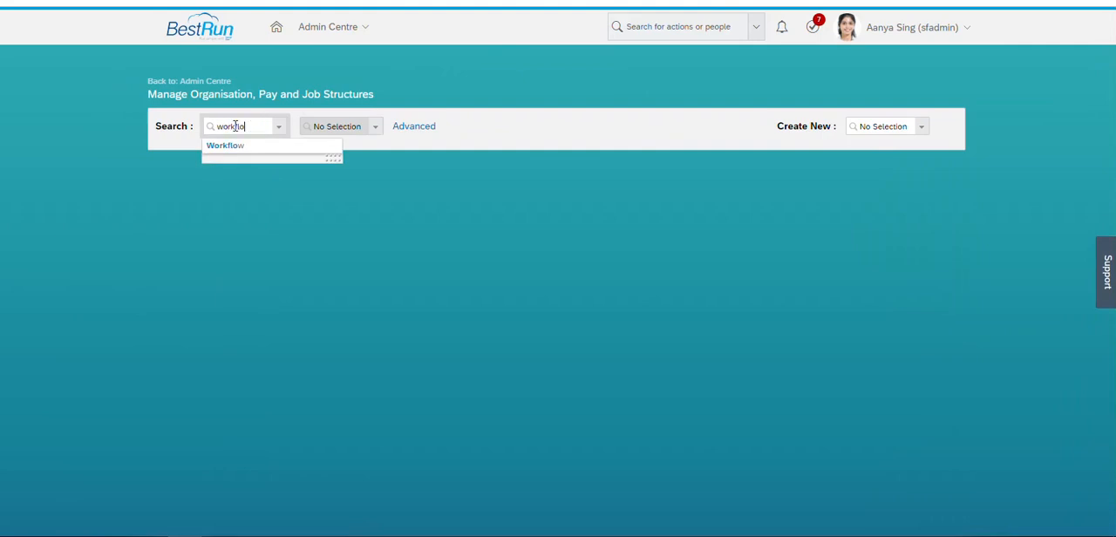
left_click(237, 147)
left_click(318, 129)
type("salary")
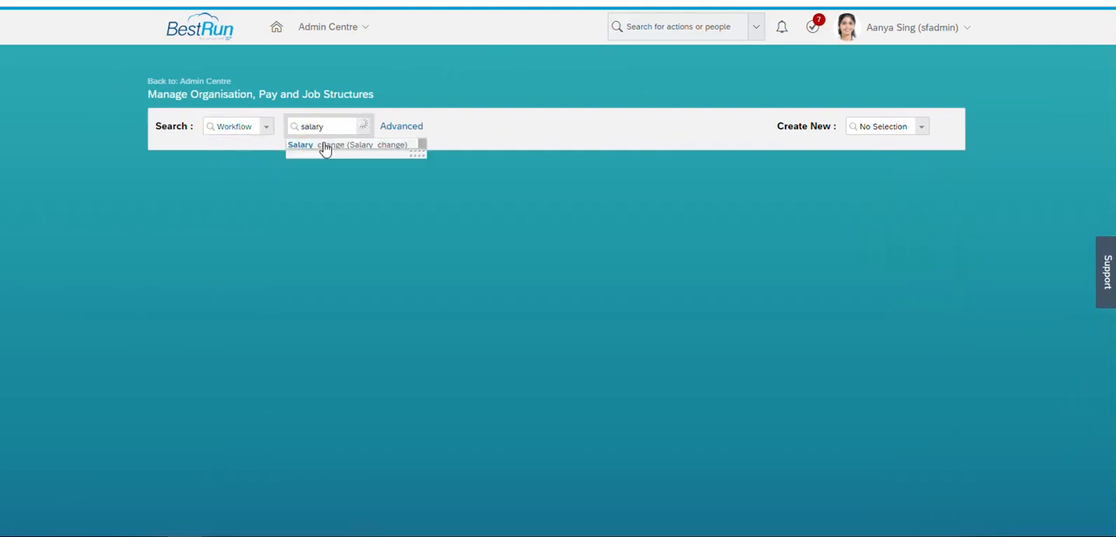
left_click(323, 145)
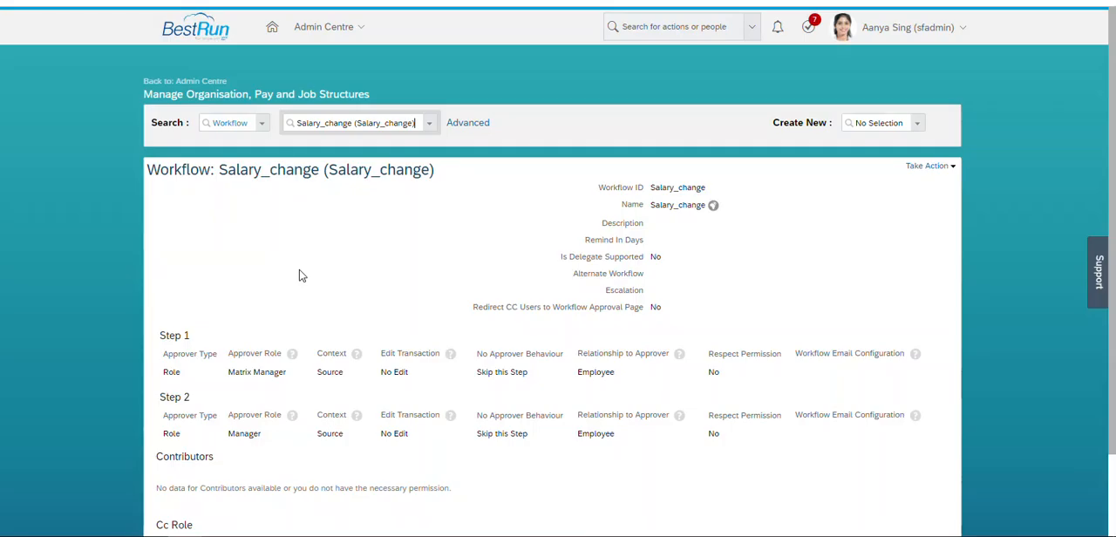
- Put the Salary_change workflow into edit mode and change the Step 1 approver type to Dynamic Group
left_click(927, 165)
left_click(931, 179)
left_click(192, 503)
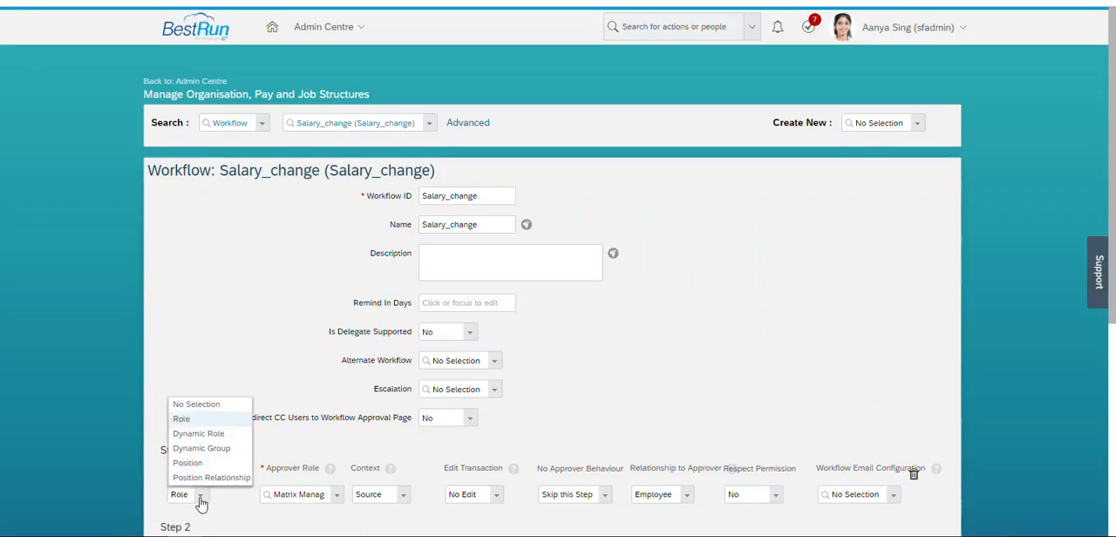
left_click(199, 449)
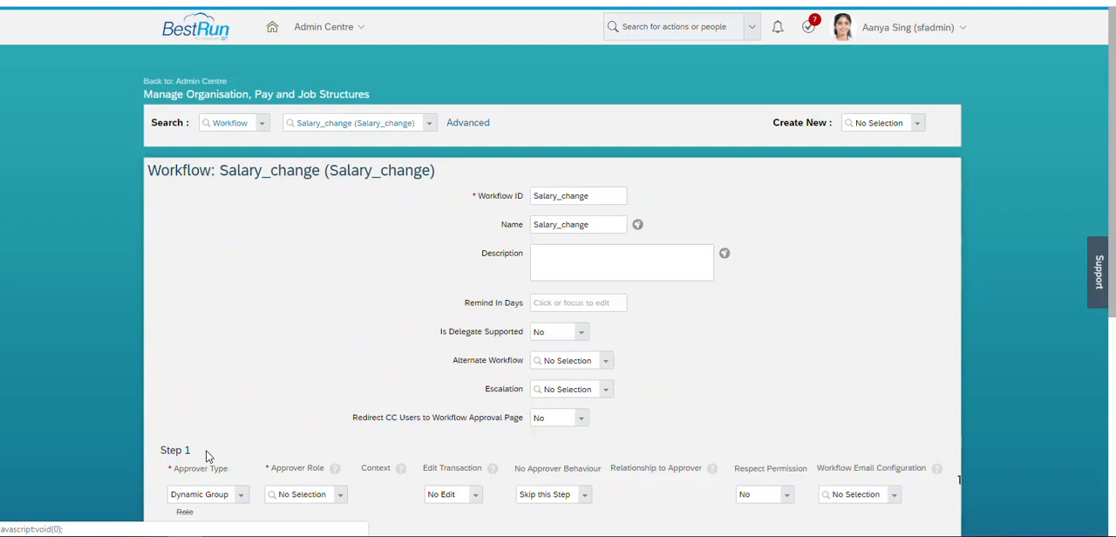
- Choose Test_Dy_Grp as the Step 1 approver role and save the Salary_change workflow
left_click(305, 494)
type("test_")
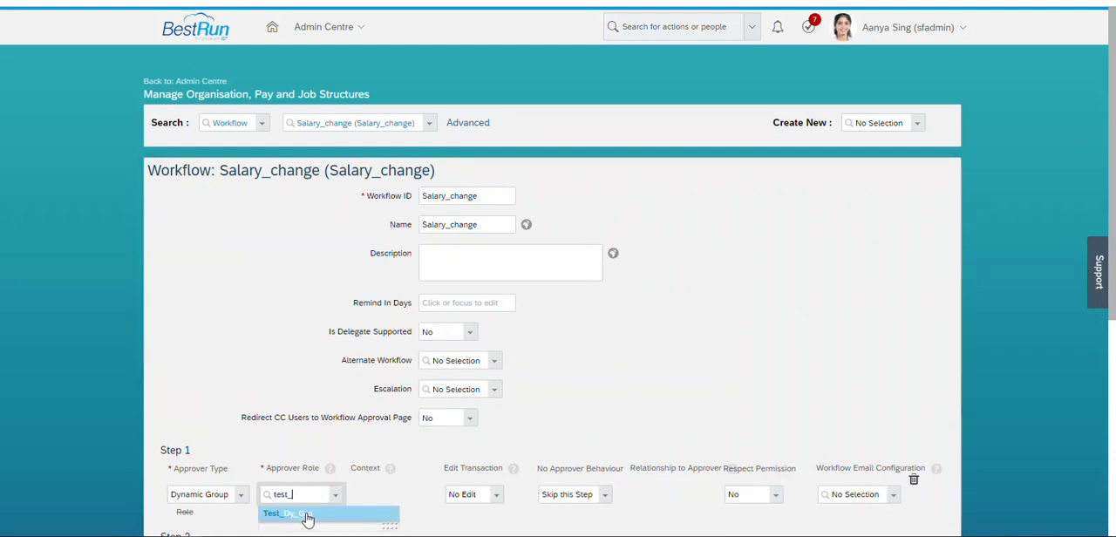
left_click(307, 514)
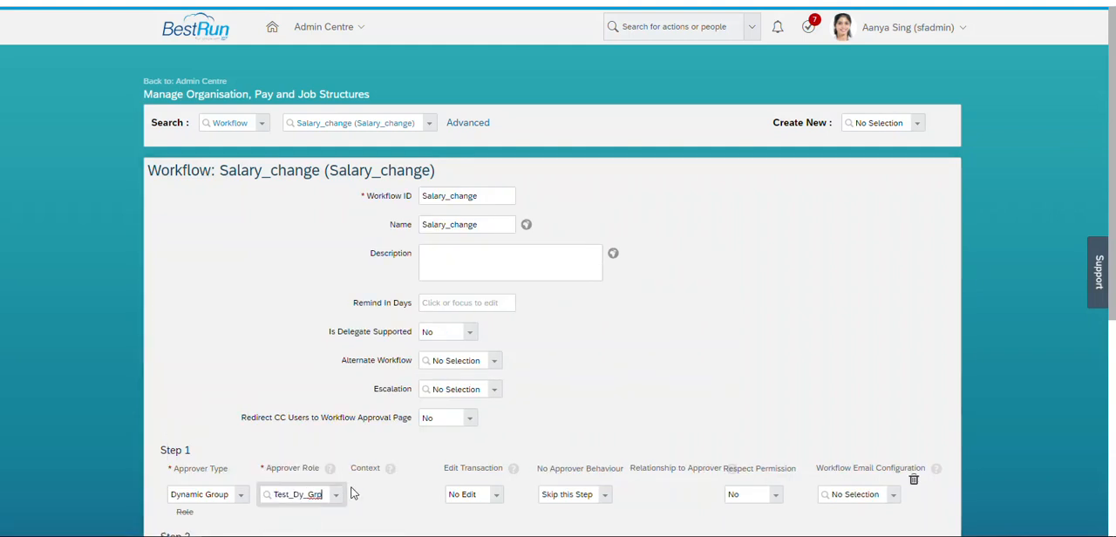
scroll(820, 417, "down", 5)
scroll(820, 416, "down", 1)
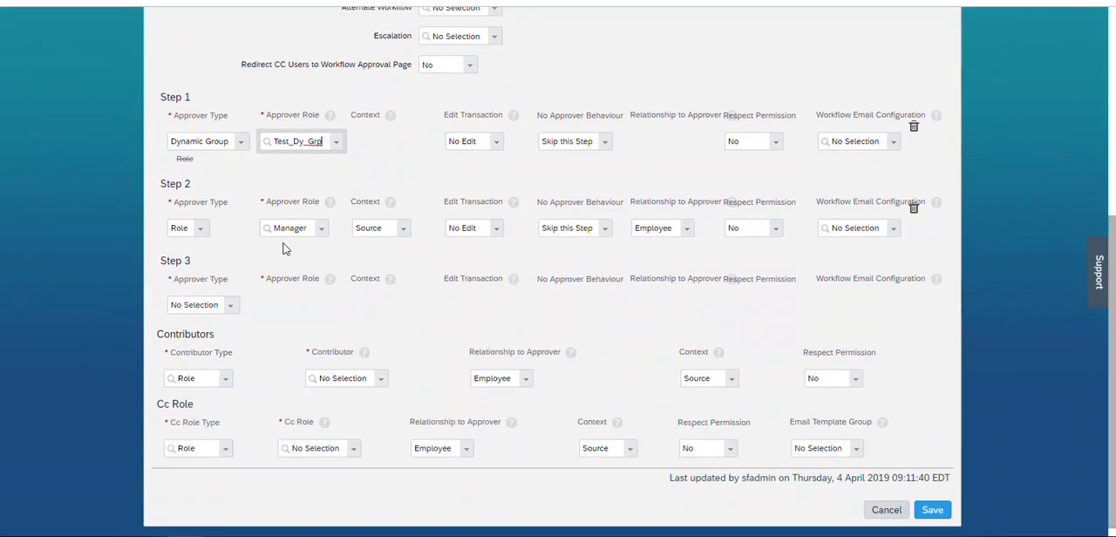
left_click(932, 510)
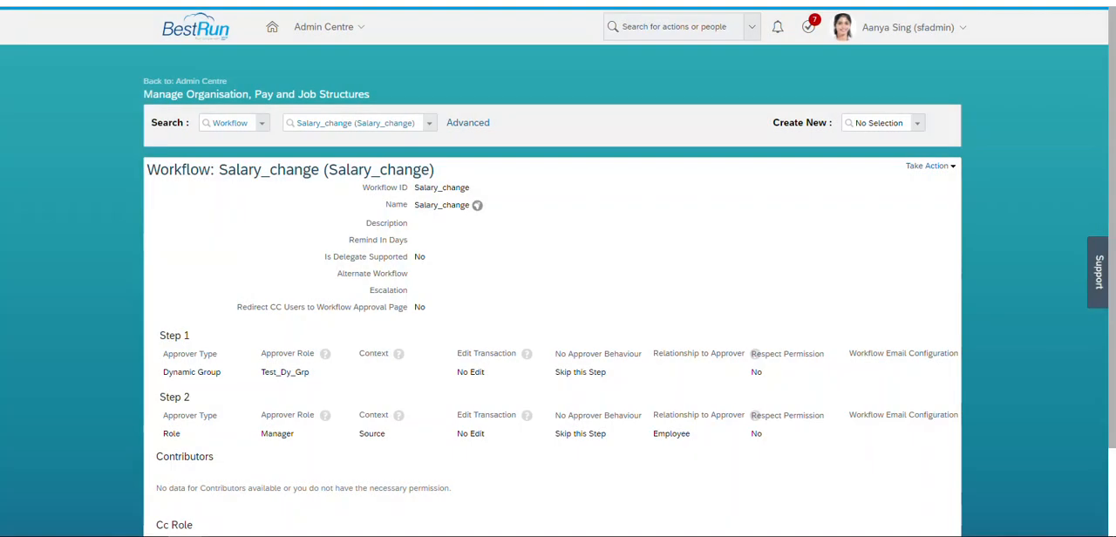
- Duplicate the browser page and use the action search to go to the business configuration page
right_click(120, 0)
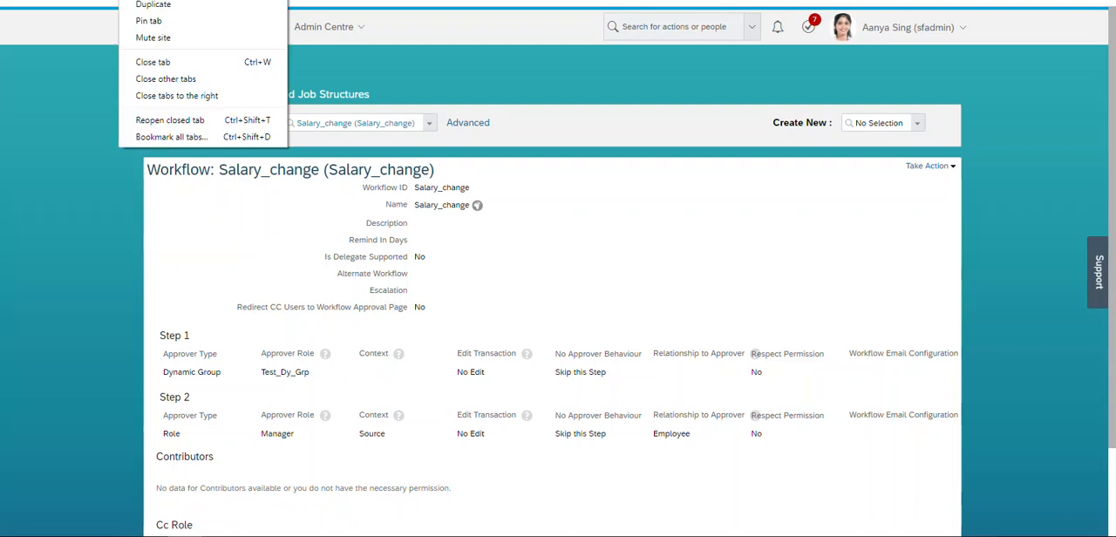
left_click(159, 5)
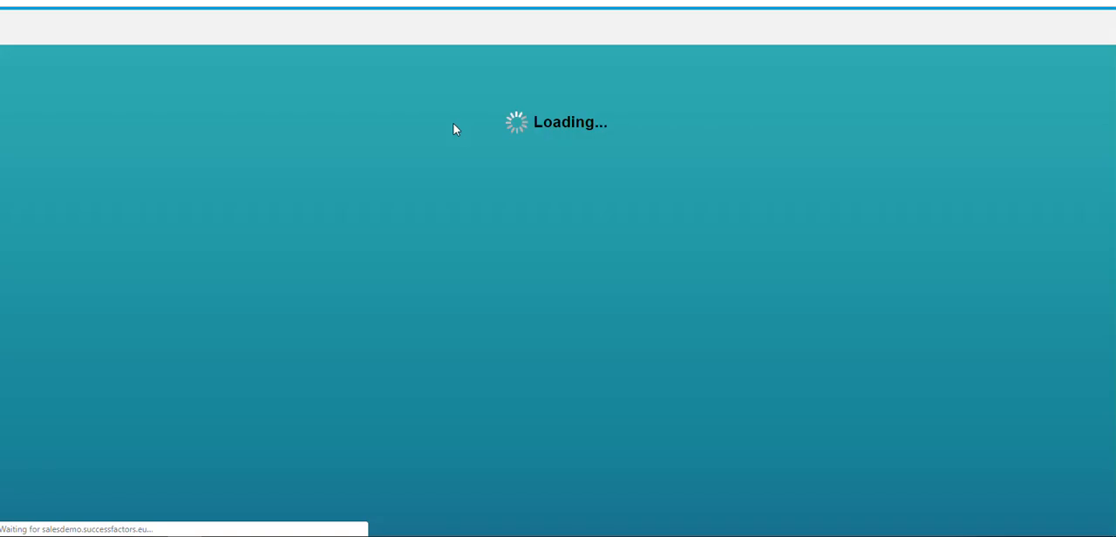
left_click(710, 32)
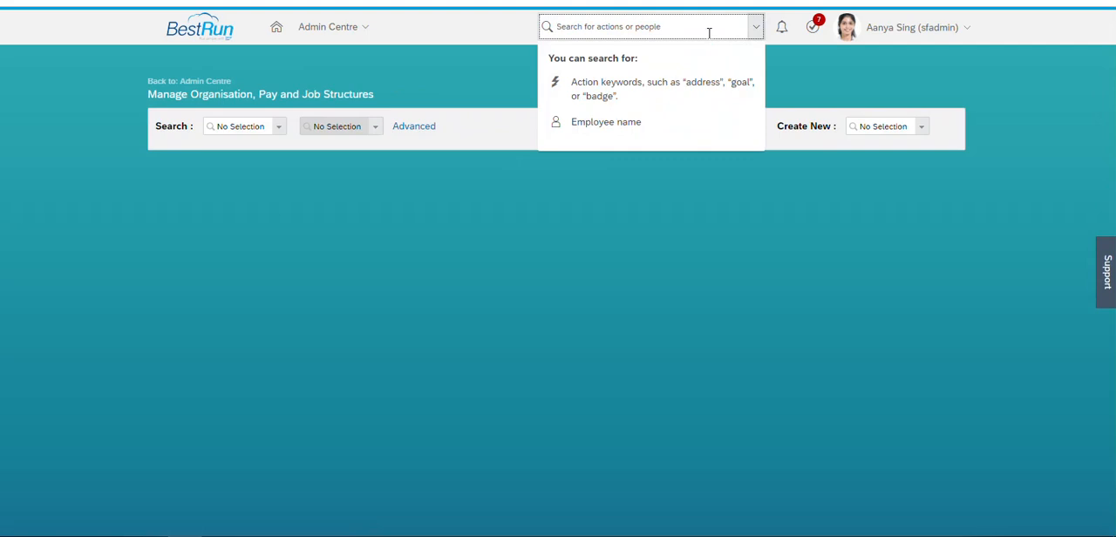
type("business c")
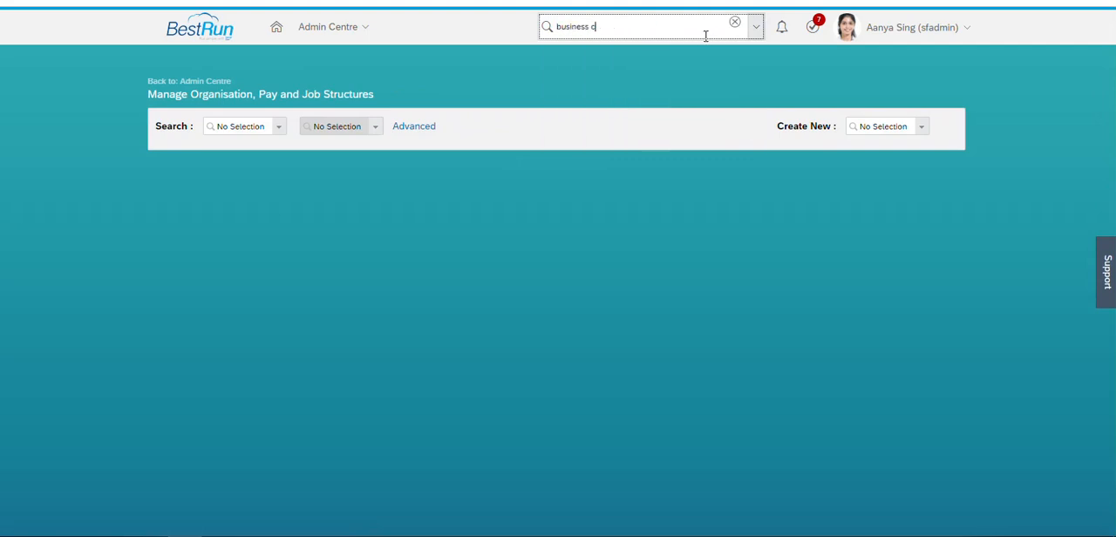
type("onfi")
left_click(609, 54)
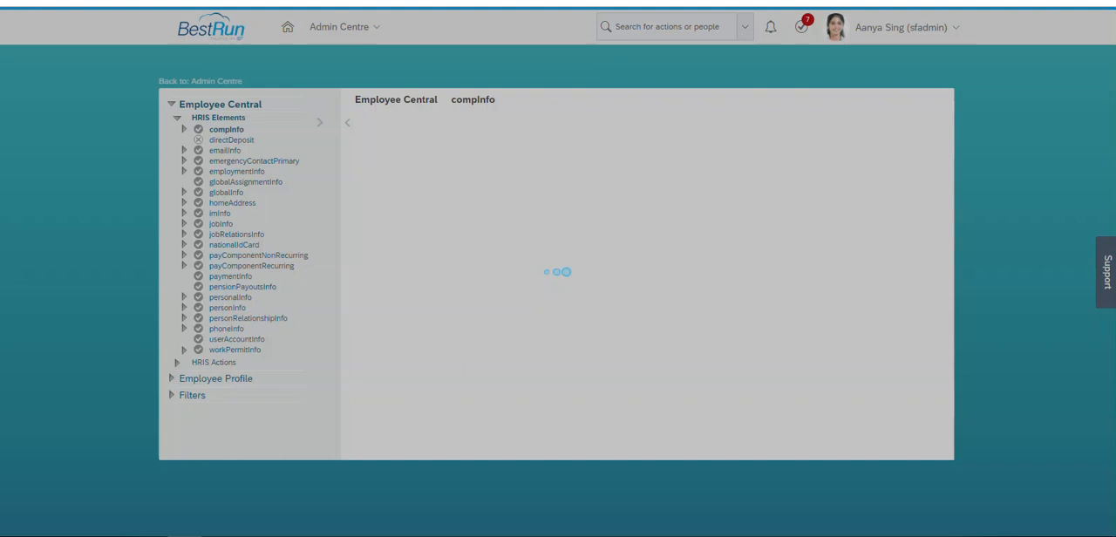
- Find the Salary_Change onSave rule among the compInfo trigger rules and view its details
scroll(558, 271, "down", 10)
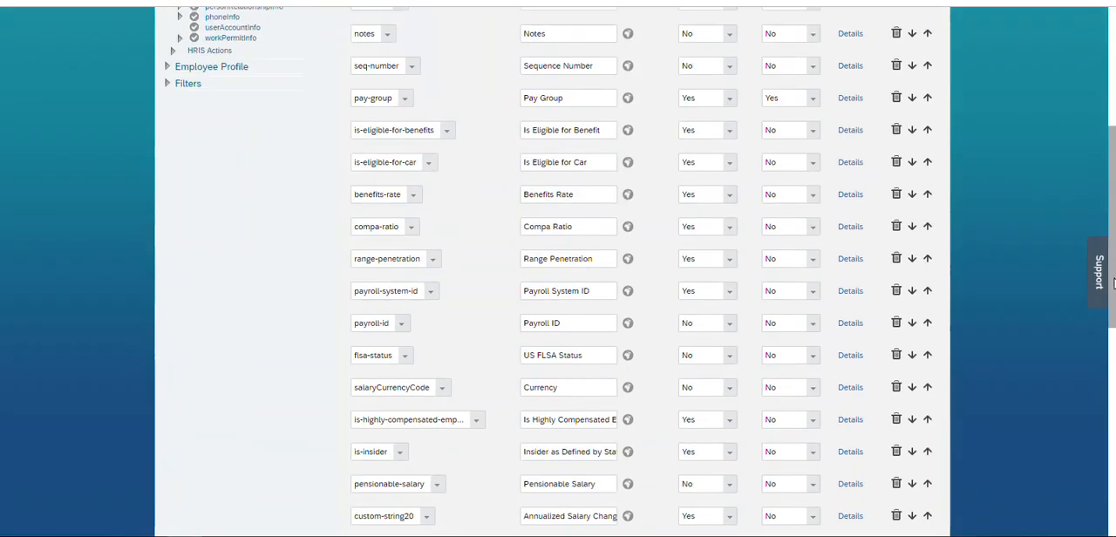
scroll(684, 384, "down", 1)
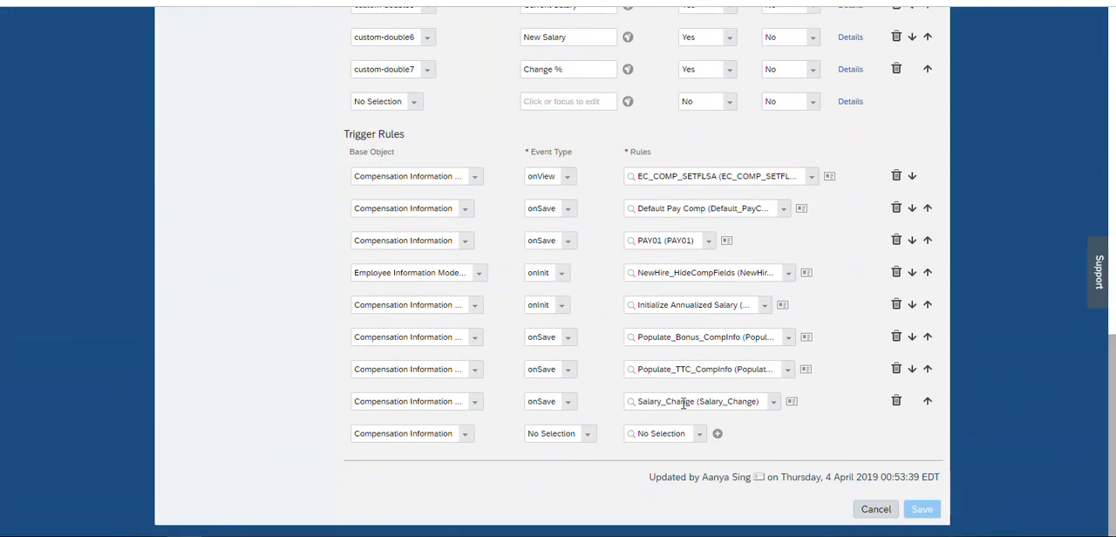
left_click(791, 401)
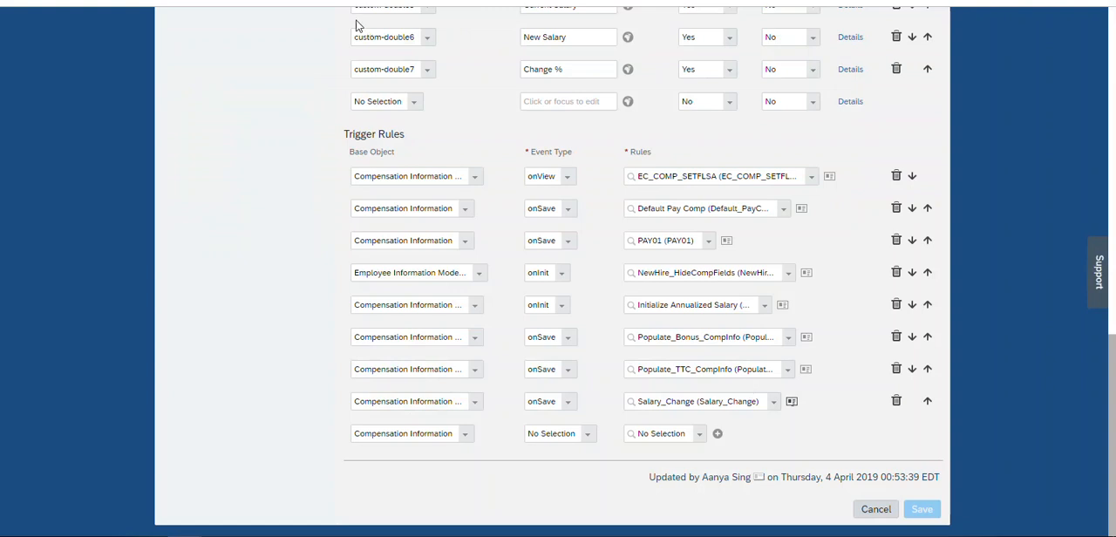
- Duplicate the configuration page, search for the test employee by name, and open that employee's profile
right_click(300, 2)
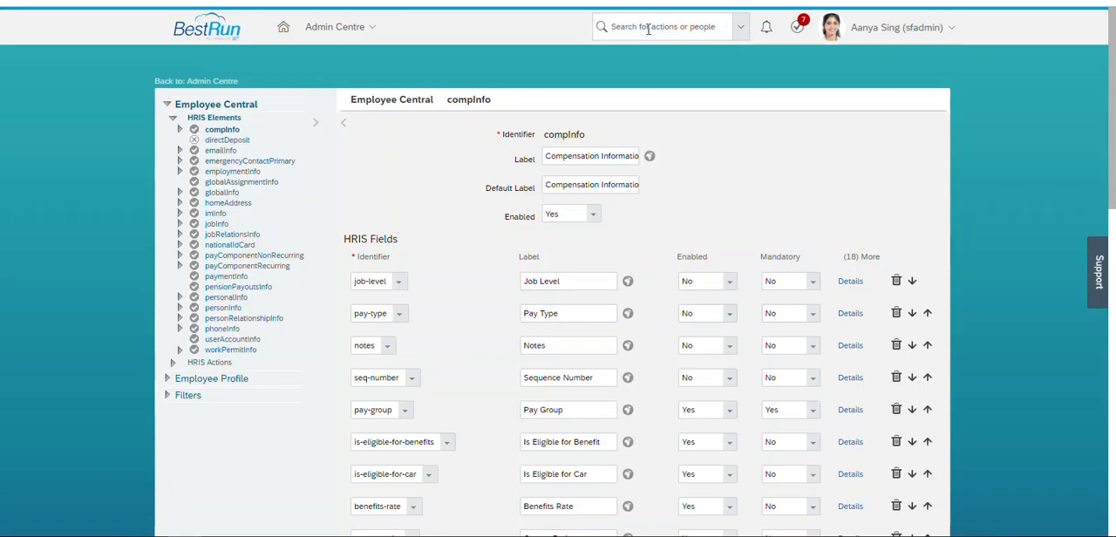
left_click(648, 28)
type("john hudd")
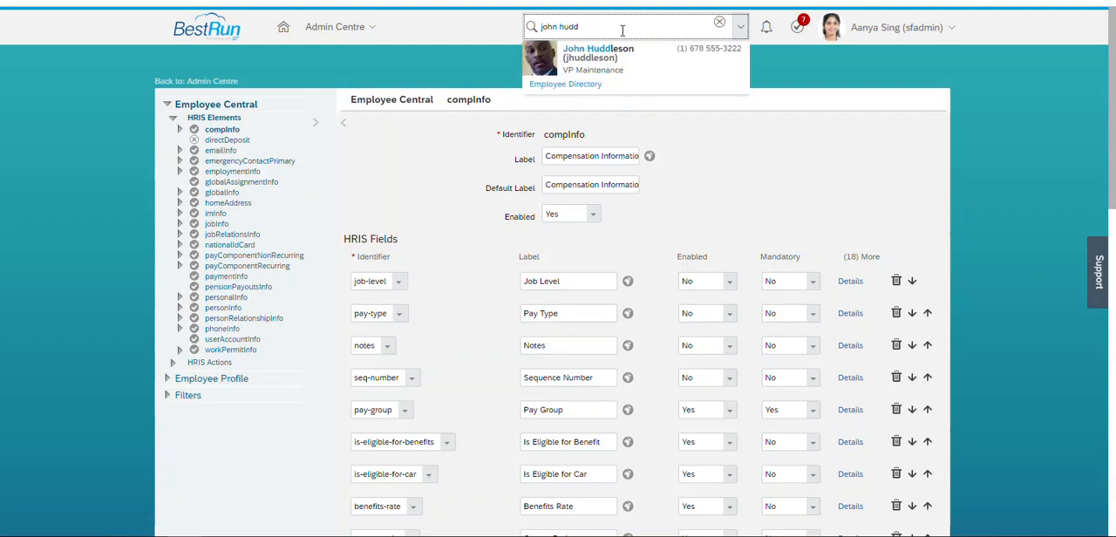
left_click(605, 59)
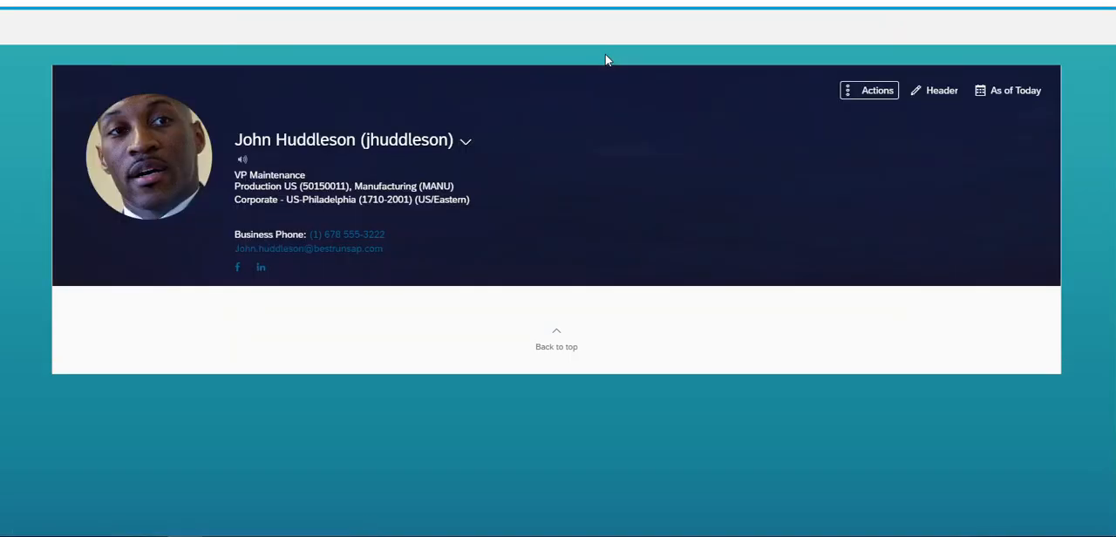
- Start a job and compensation change for the employee, choosing Compensation Information with an effective date of 04 Apr 2019
left_click(859, 91)
left_click(833, 141)
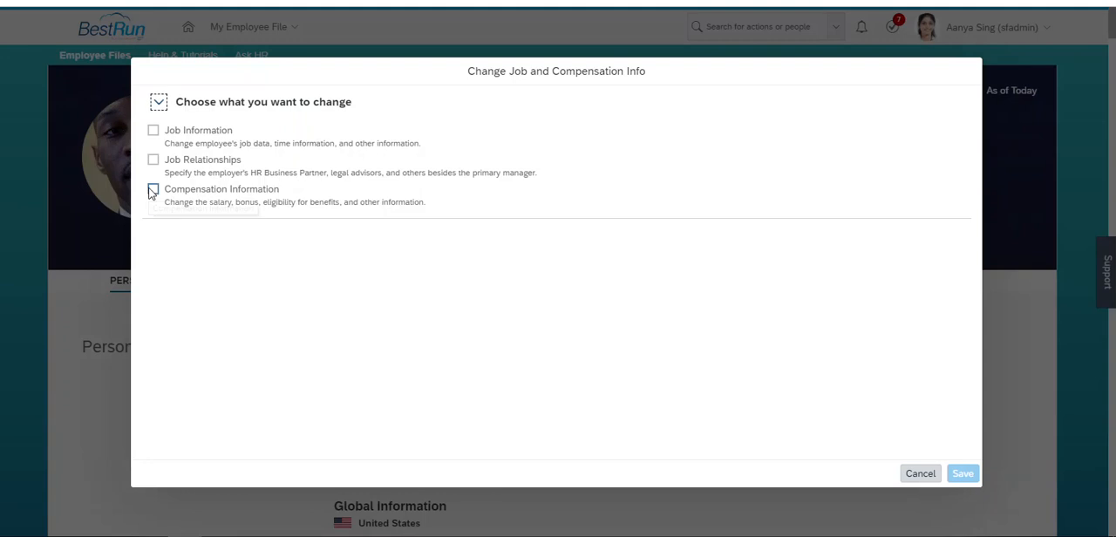
left_click(152, 189)
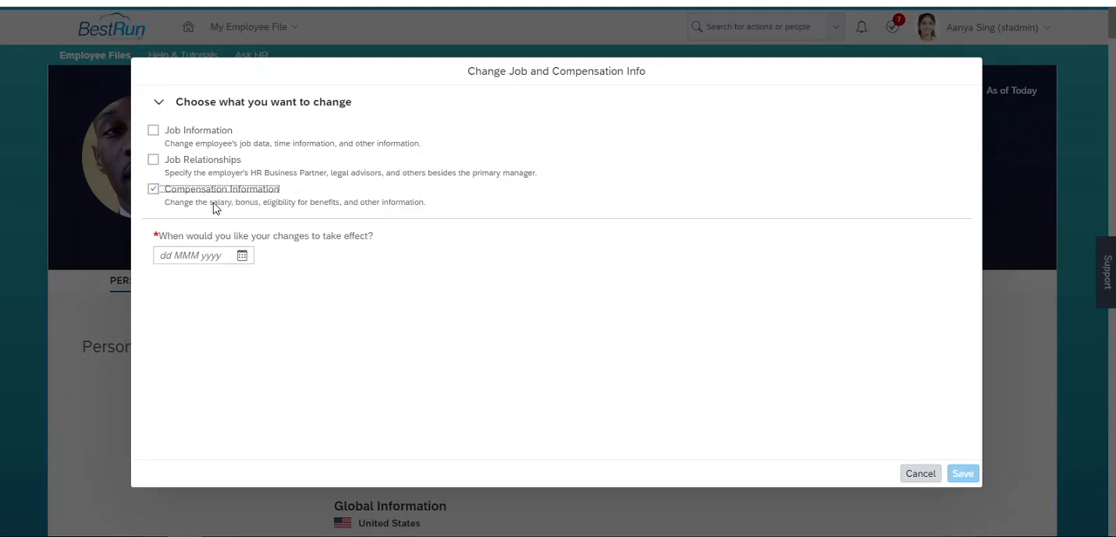
left_click(242, 258)
left_click(224, 283)
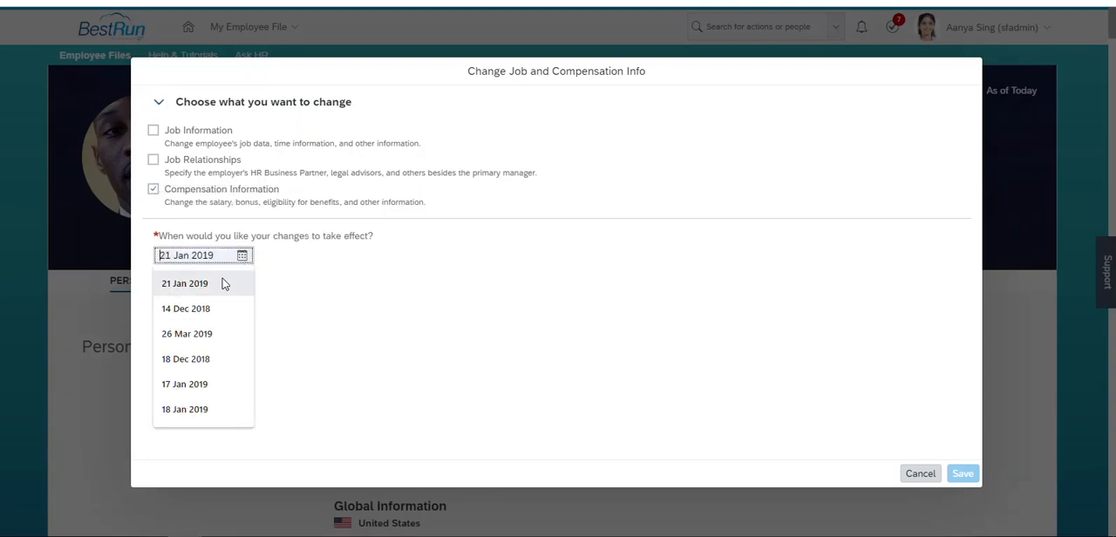
left_click(242, 255)
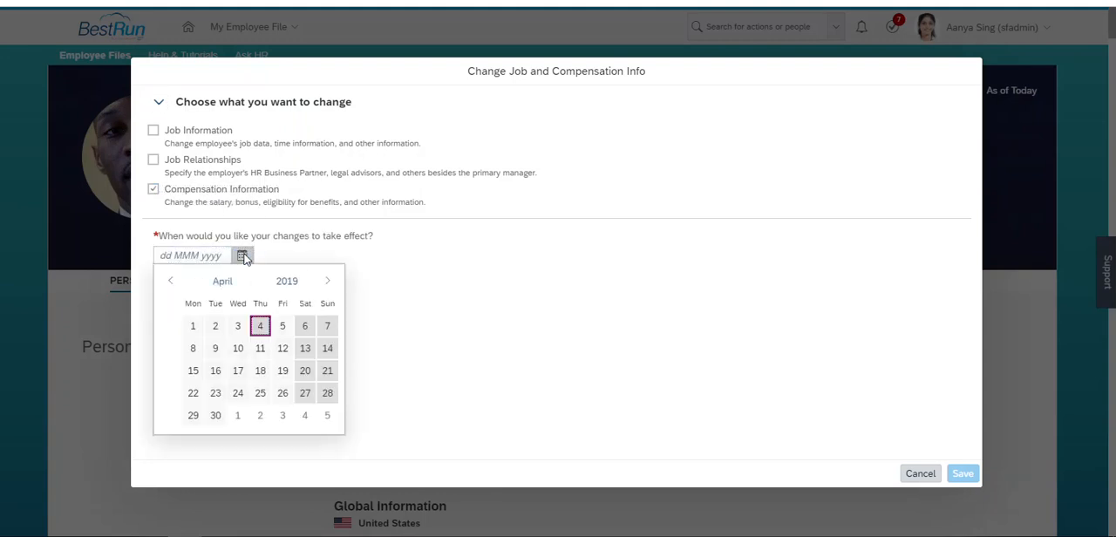
left_click(260, 326)
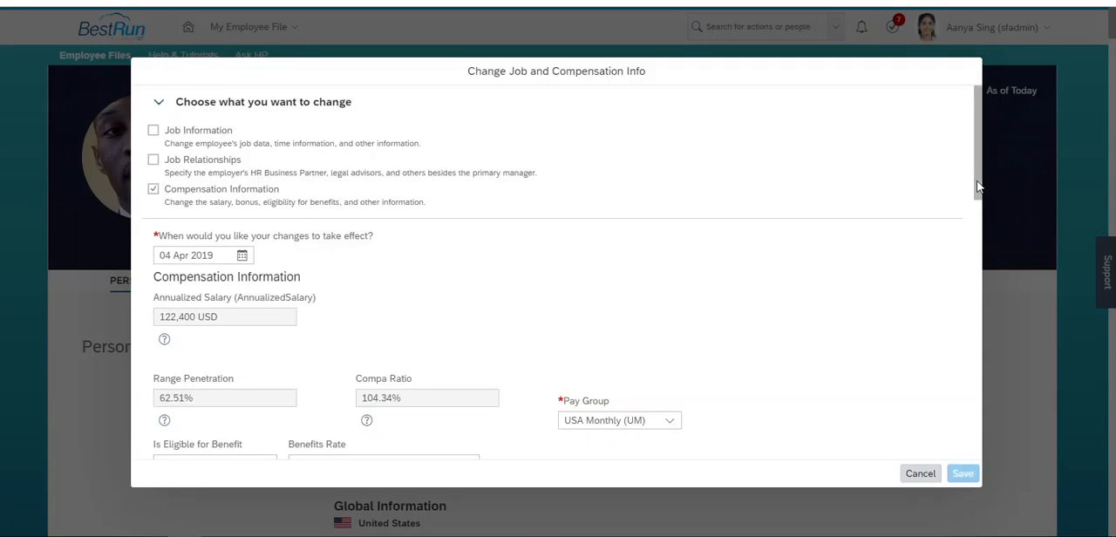
- Set the monthly Base Salary USA amount to 11,200 USD and save the compensation change
left_click_drag(978, 192, 980, 450)
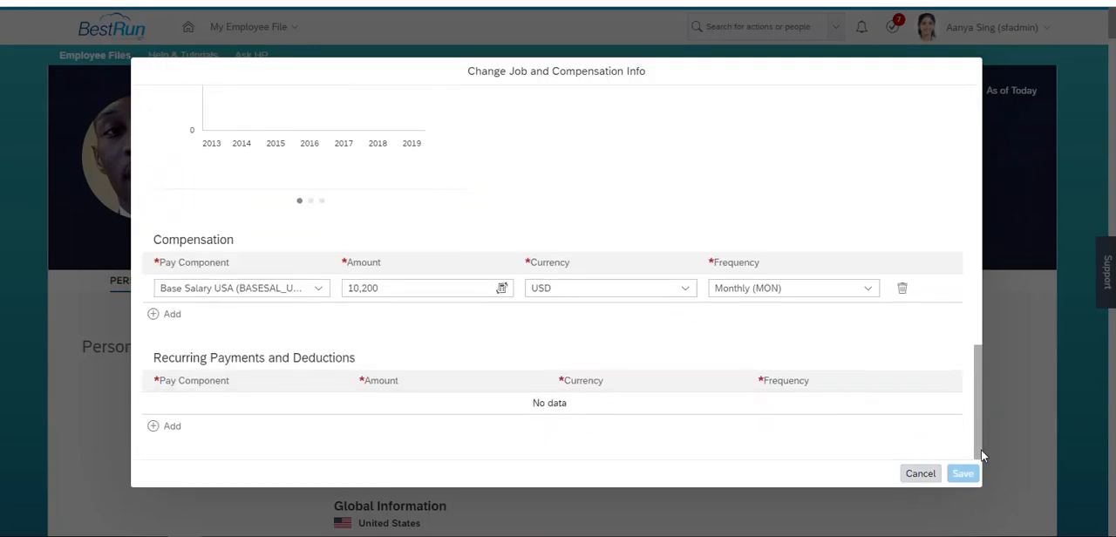
left_click(360, 281)
key("BackSpace")
type("1")
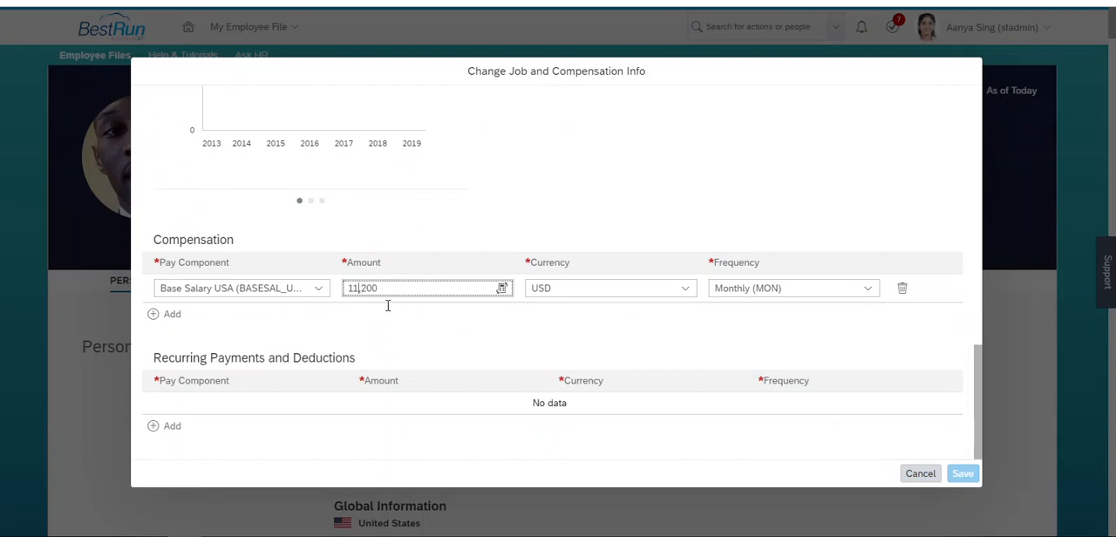
left_click(381, 328)
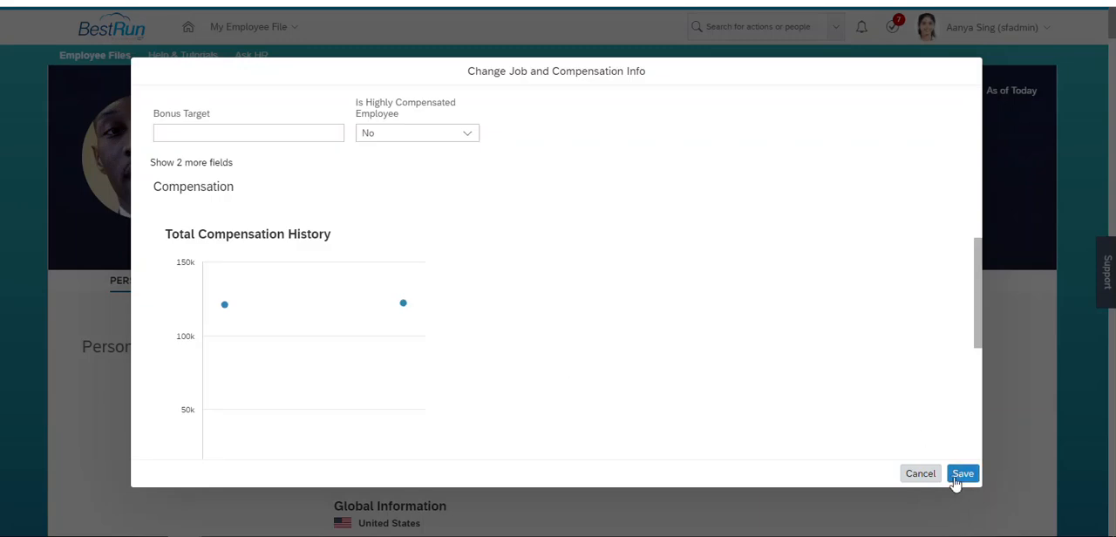
left_click(962, 475)
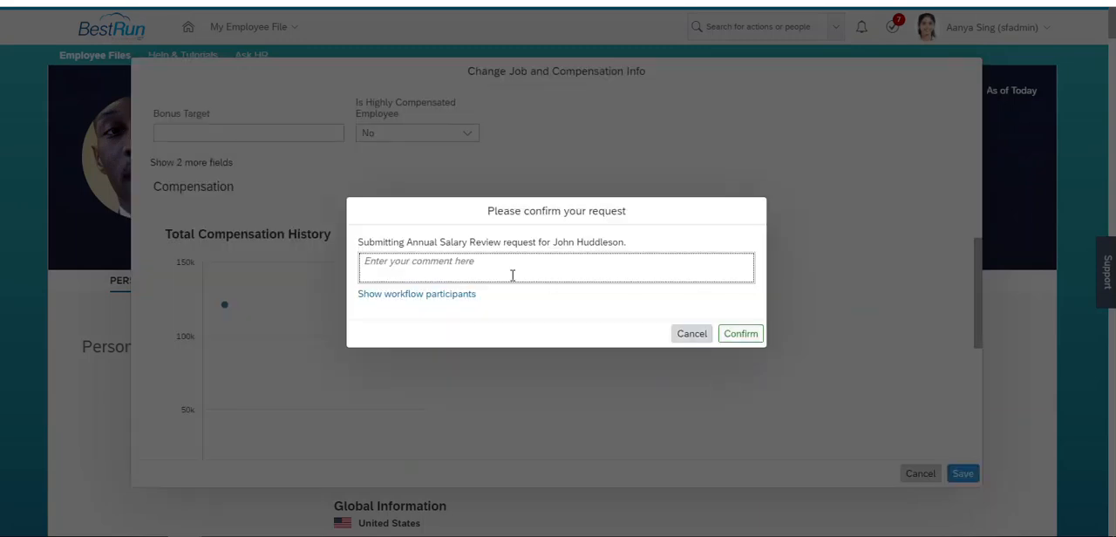
- Show the workflow participants of the salary request, review the approvers for each step, and cancel the confirmation
left_click(452, 297)
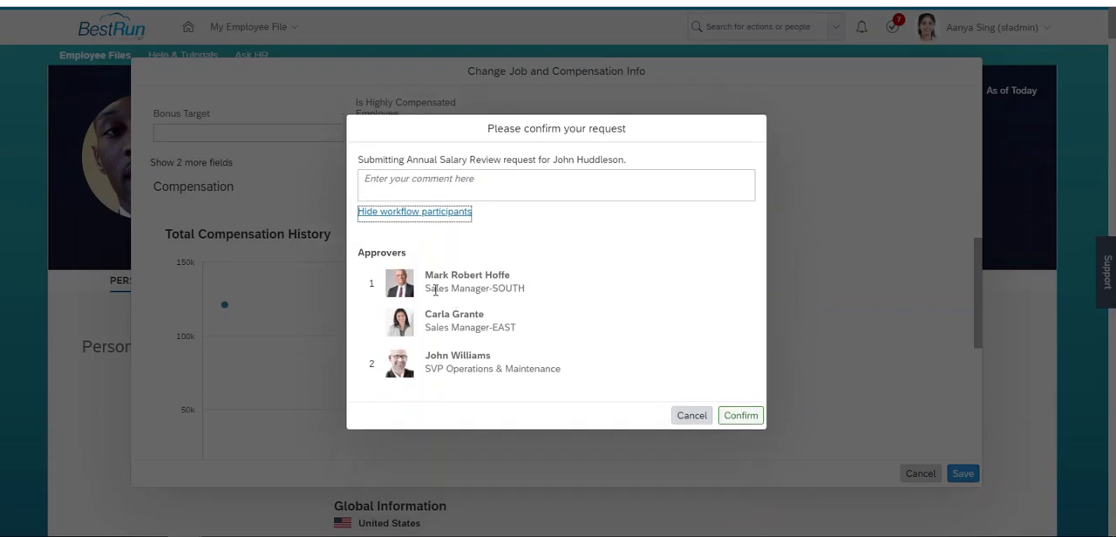
left_click_drag(427, 274, 506, 273)
left_click_drag(427, 314, 487, 318)
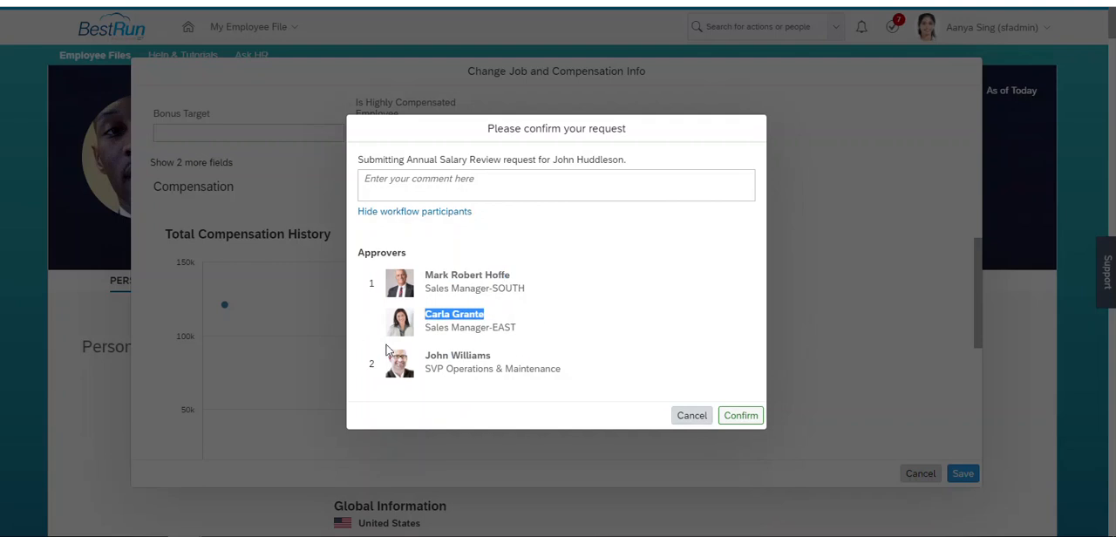
left_click_drag(425, 356, 495, 360)
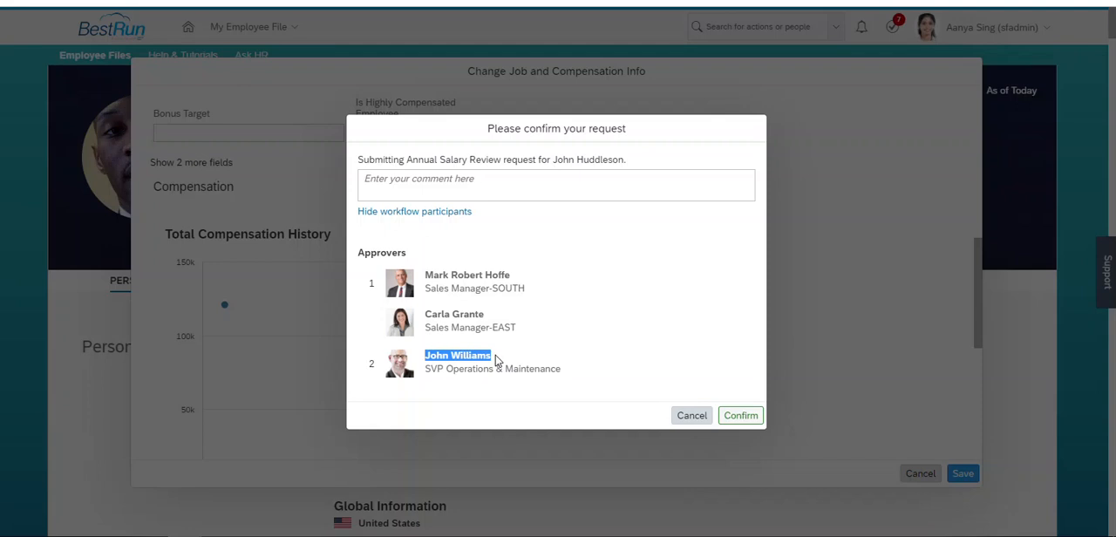
left_click(695, 417)
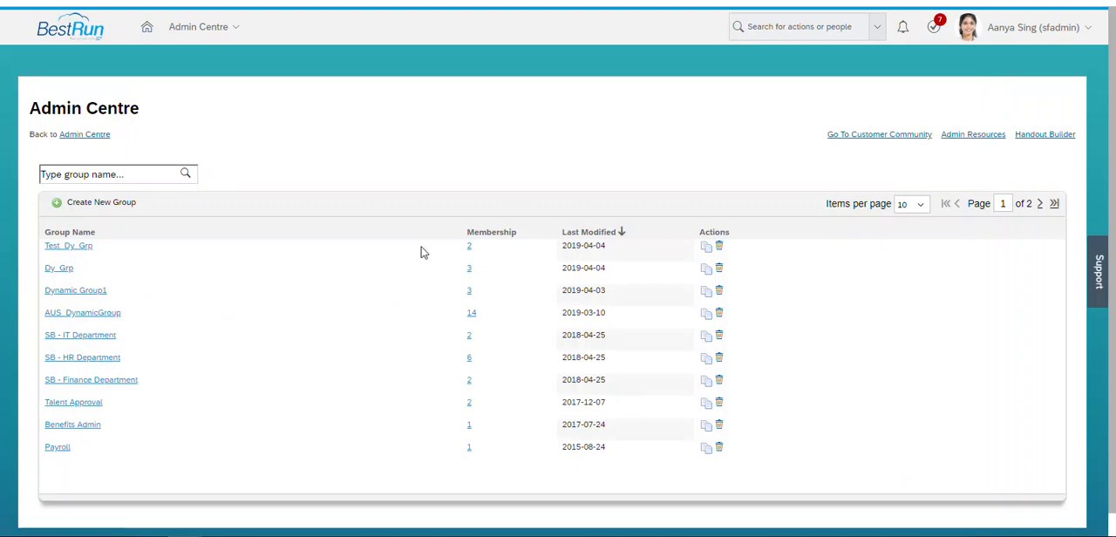
- Edit the Test_Dy_Grp group definition and add sfadmin to the members selected by username
left_click(76, 247)
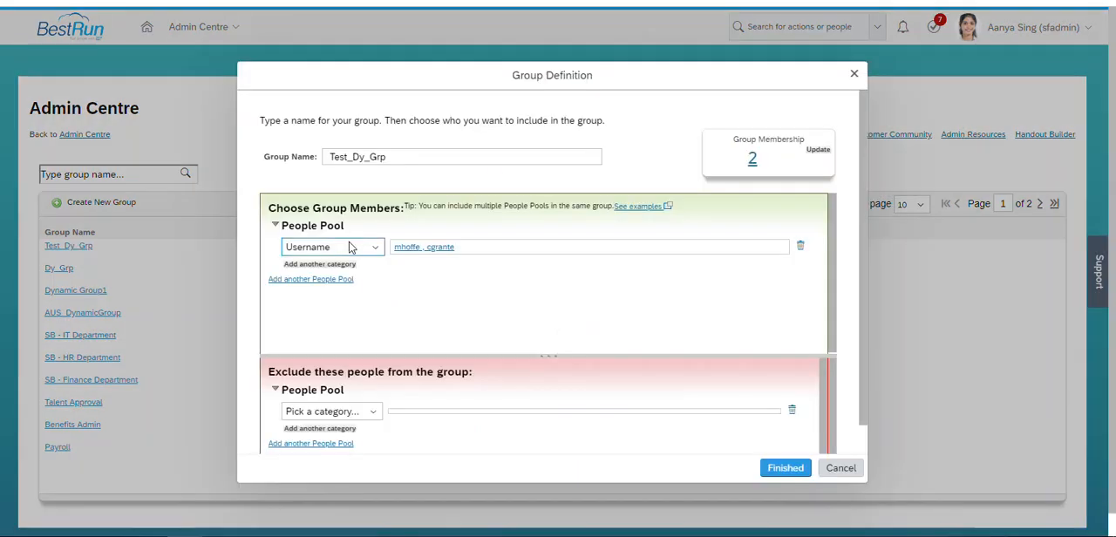
left_click(449, 250)
type("sfadmin")
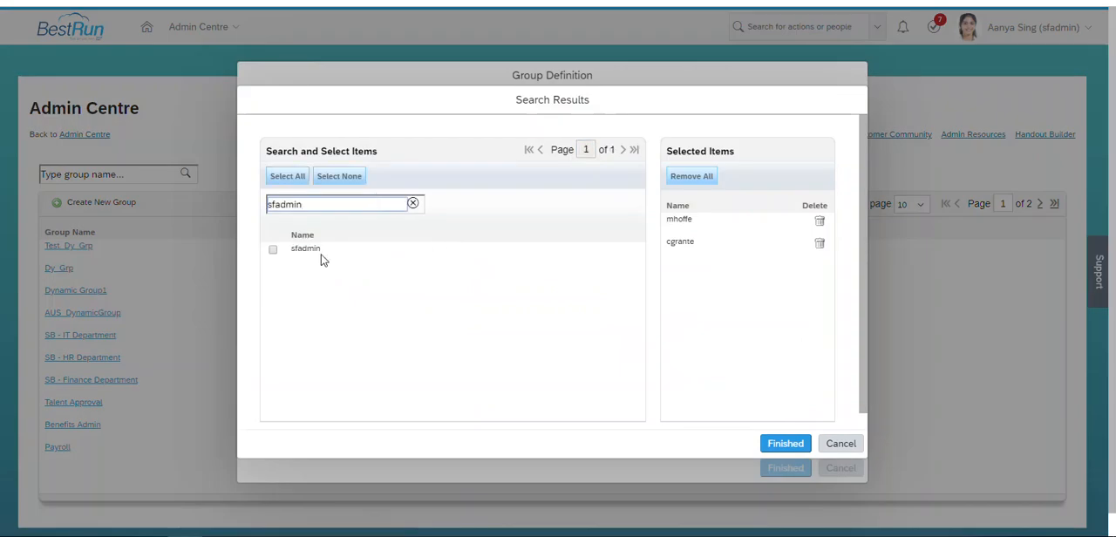
left_click(273, 252)
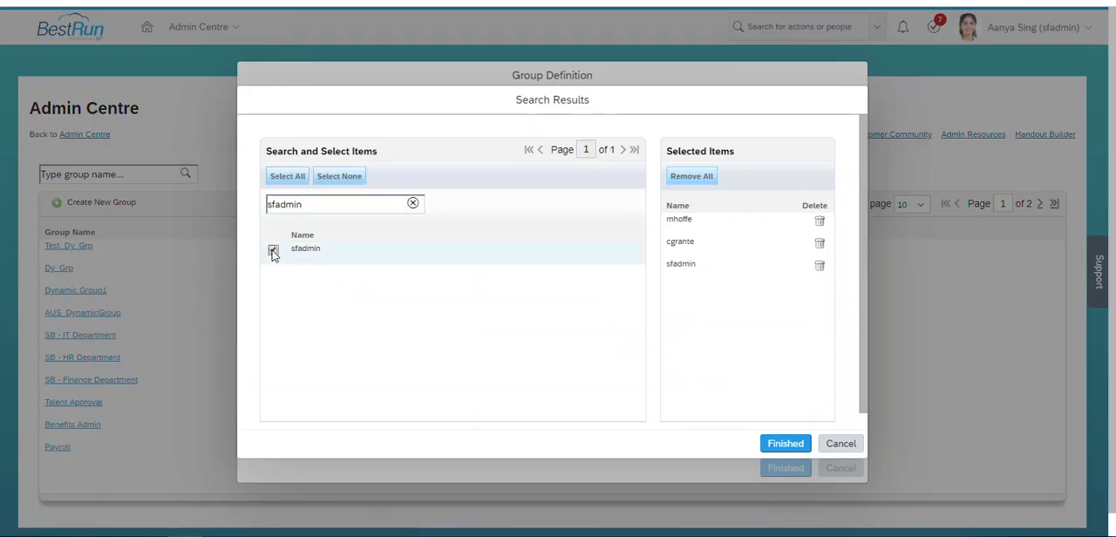
- Finish the member selection, save the updated Test_Dy_Grp group, and display who belongs to it
left_click(780, 444)
left_click(785, 467)
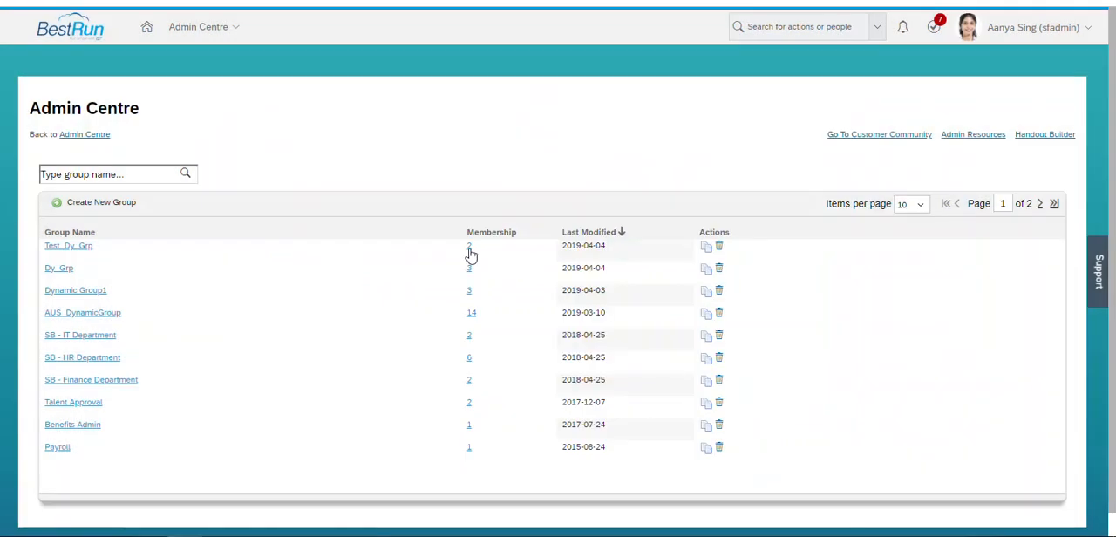
left_click(470, 250)
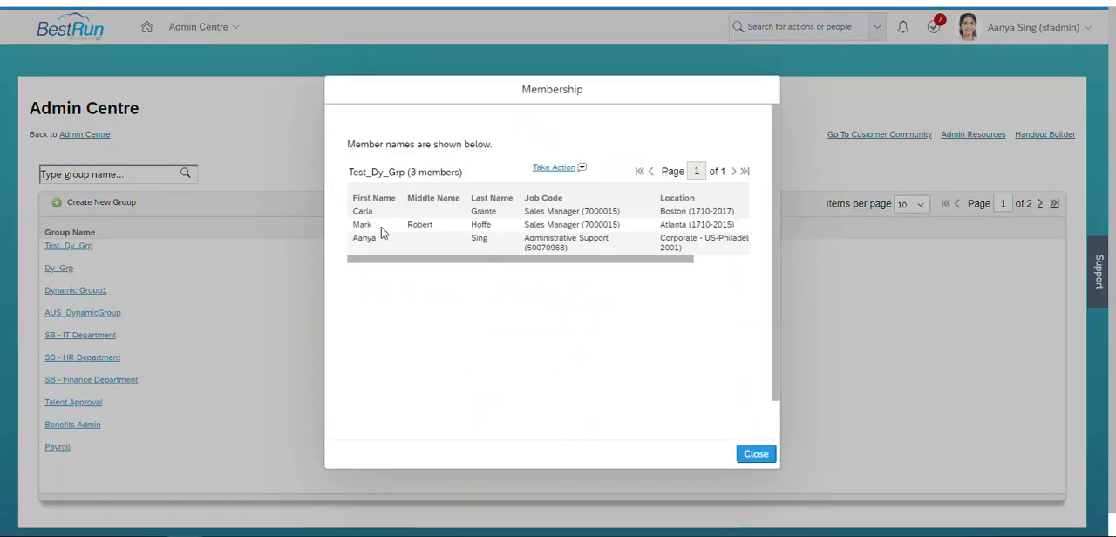
- Resubmit the pending compensation change, review the workflow participants, copy the first approver's name, and cancel the confirmation
left_click(755, 455)
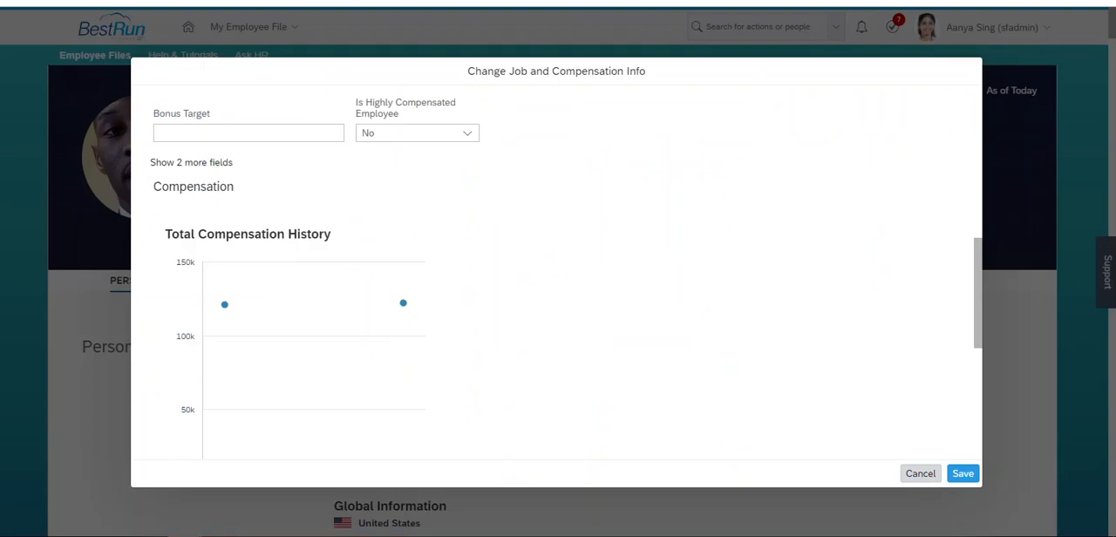
left_click(962, 475)
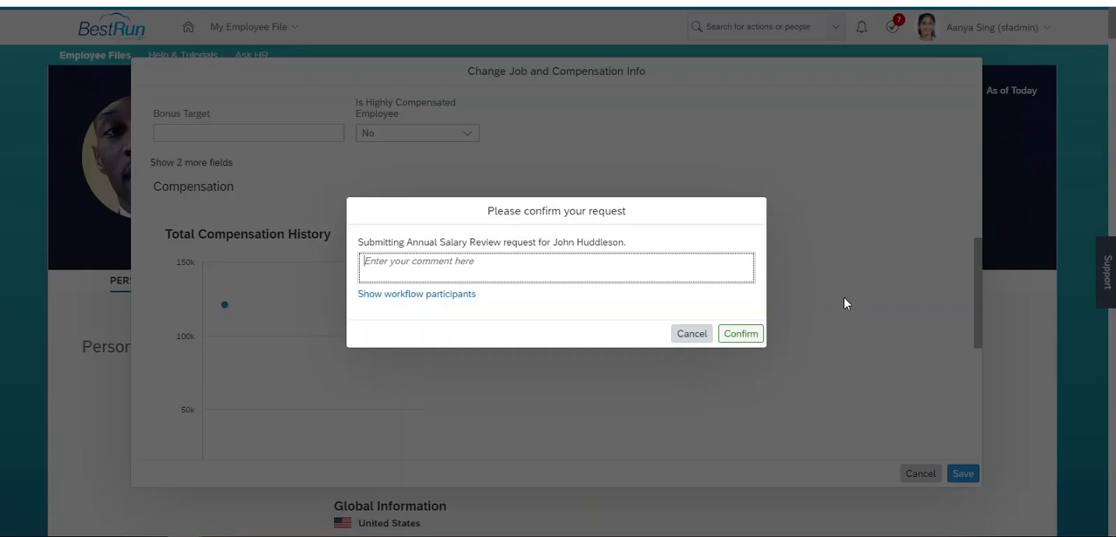
left_click(436, 296)
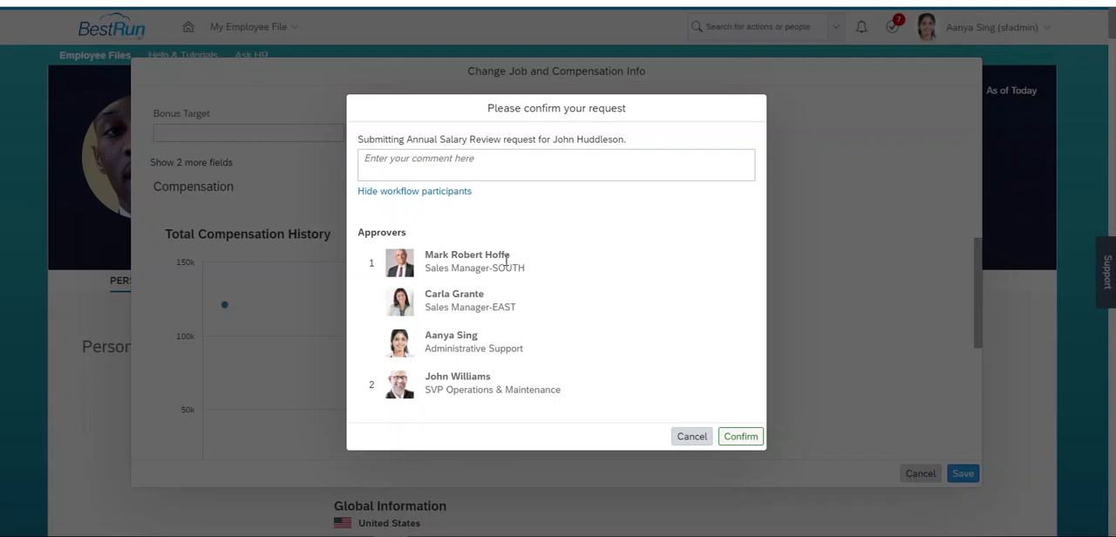
left_click_drag(512, 257, 426, 253)
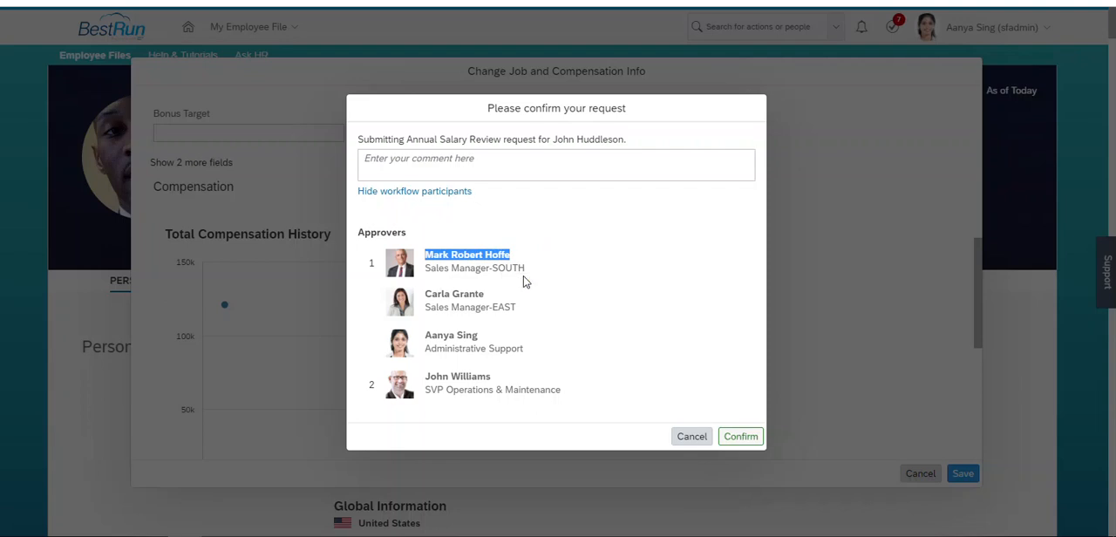
left_click(697, 436)
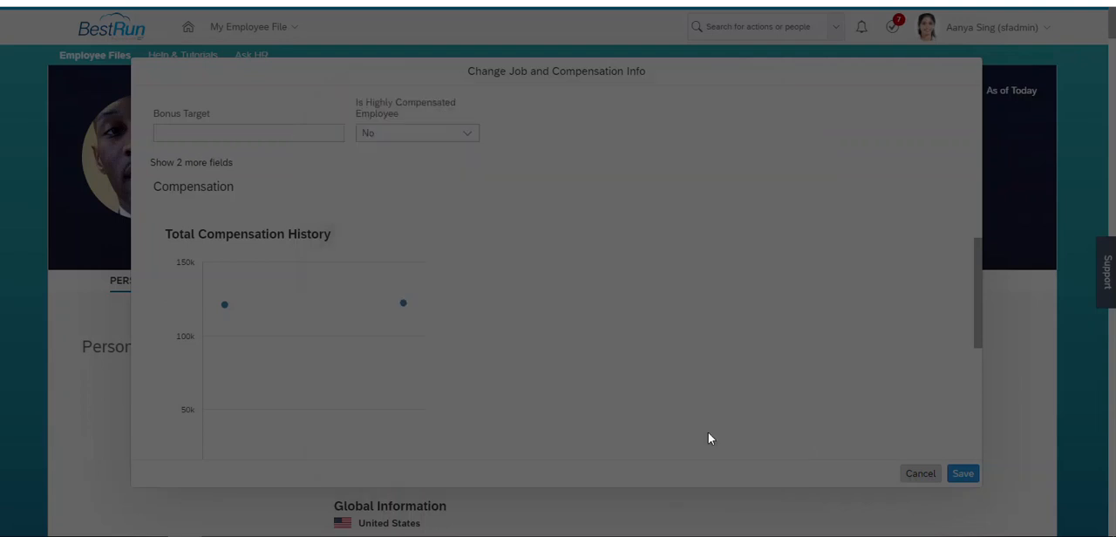
- Discard the unsaved compensation change and open the employee profile of the first listed approver
left_click(920, 473)
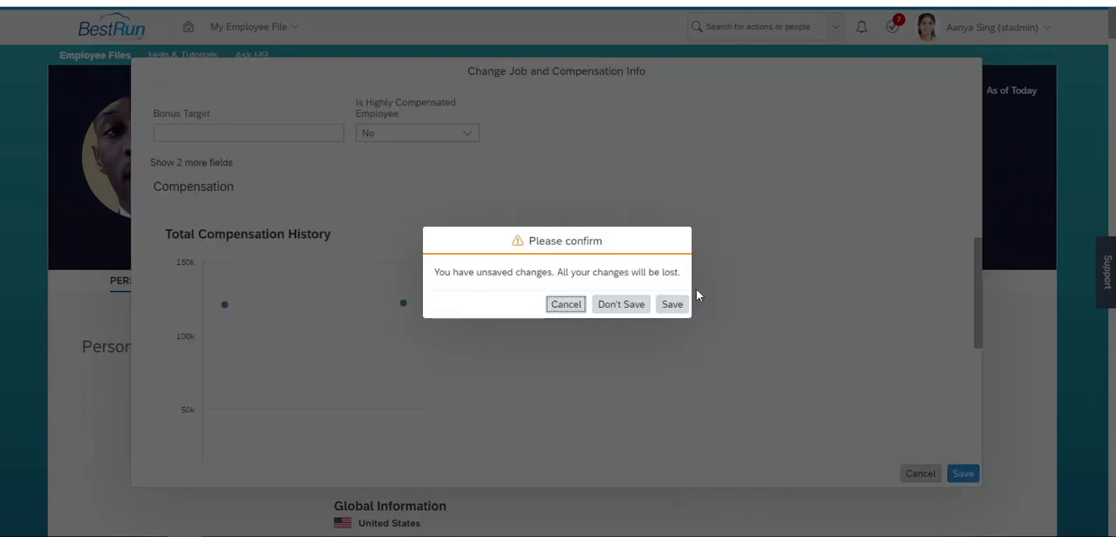
left_click(621, 304)
left_click(783, 31)
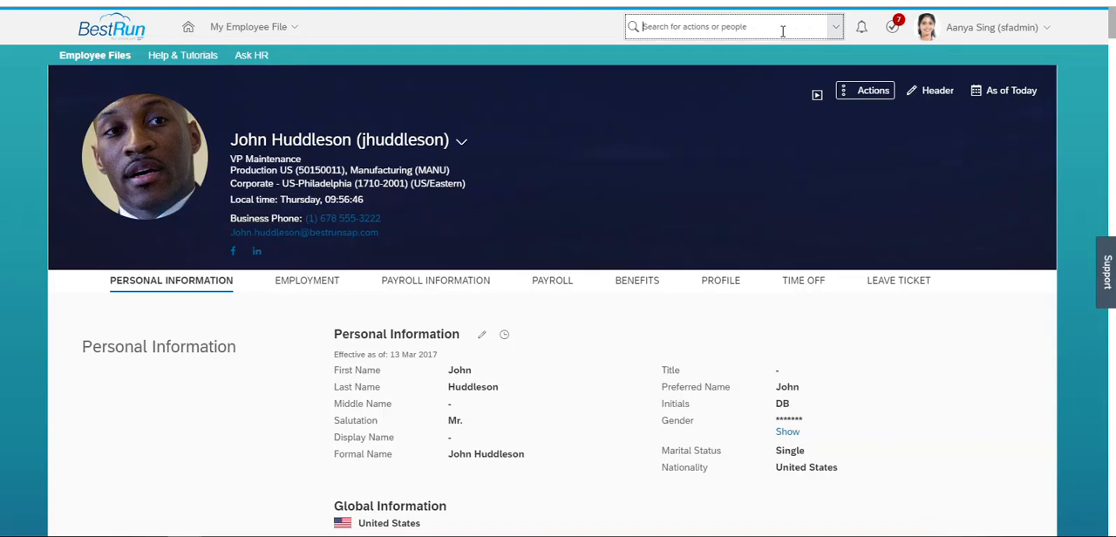
type("Mark Robert Hoffe")
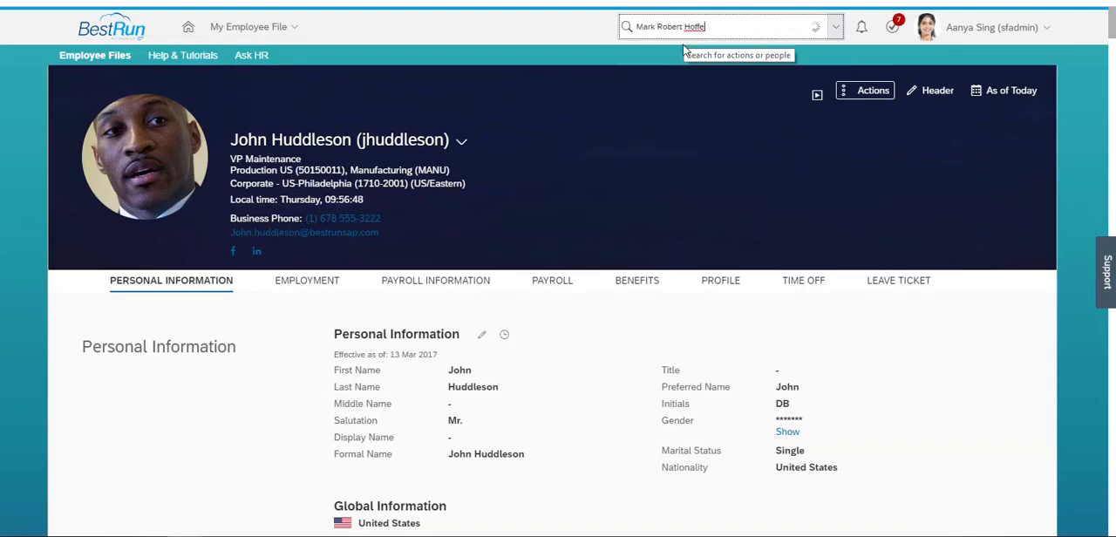
left_click(690, 58)
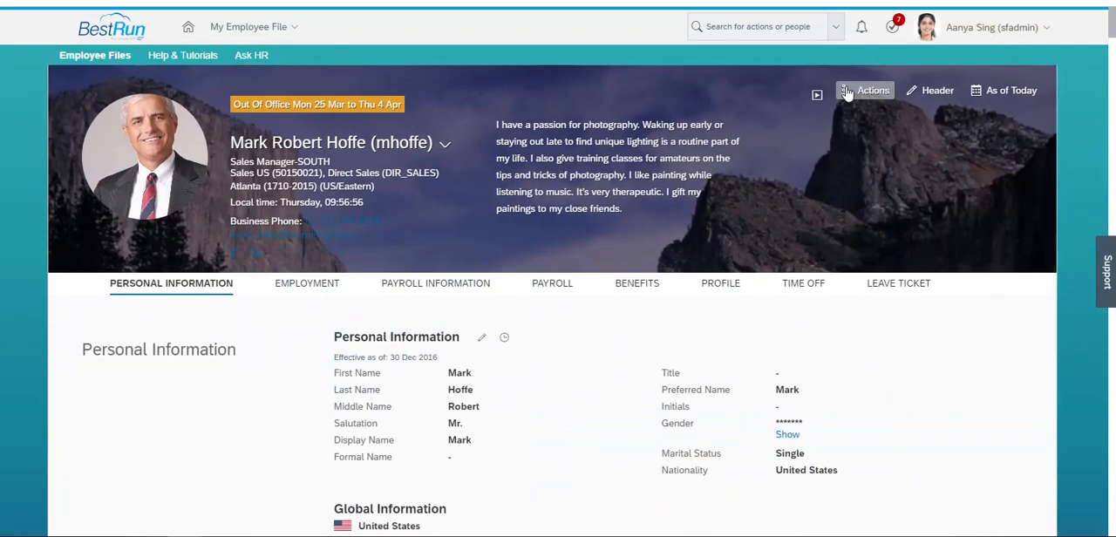
- Start a Compensation Information change for this employee, effective 04 Apr 2019
left_click(846, 91)
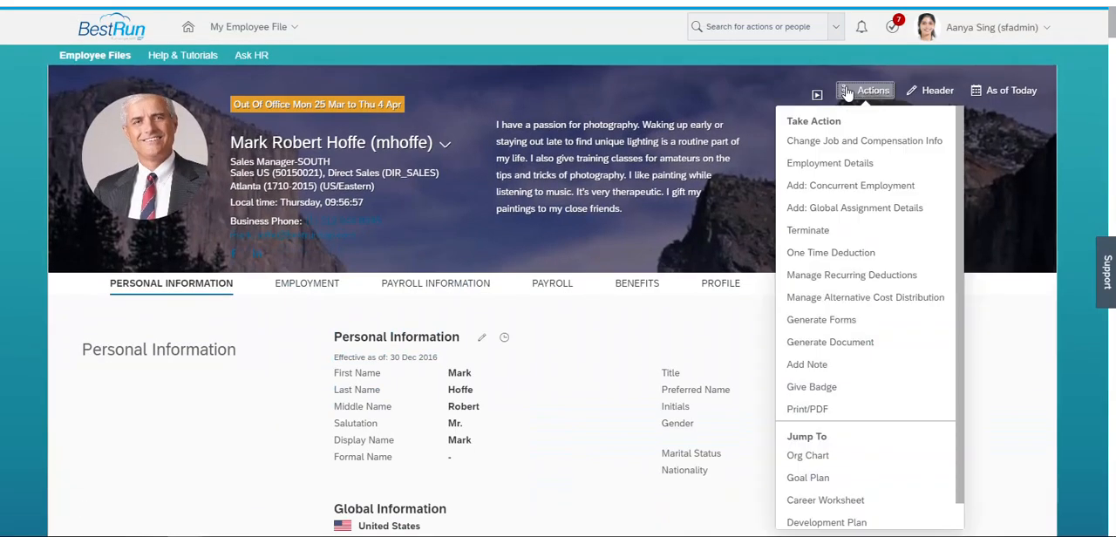
left_click(808, 141)
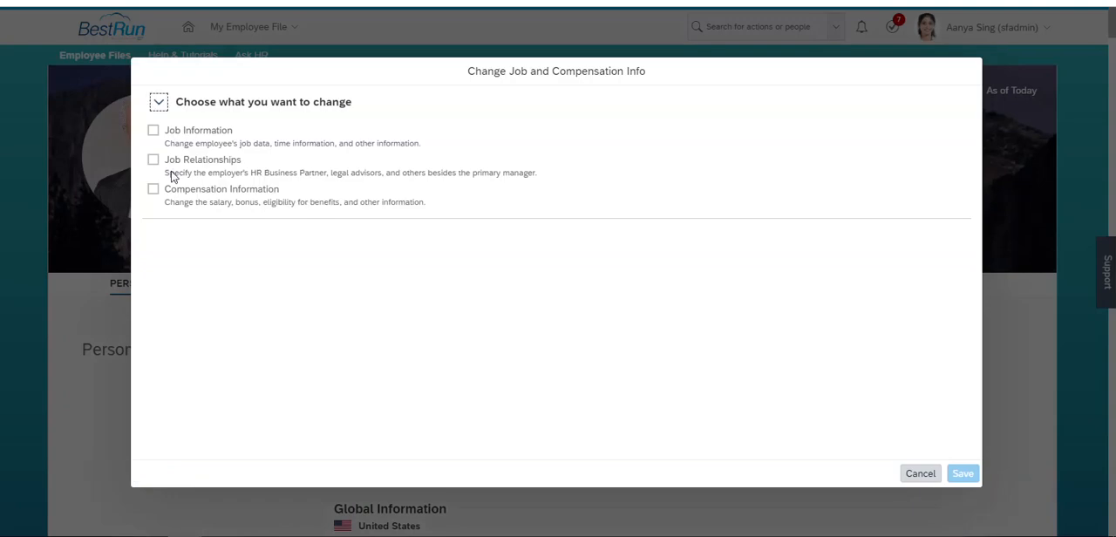
left_click(153, 188)
left_click(241, 256)
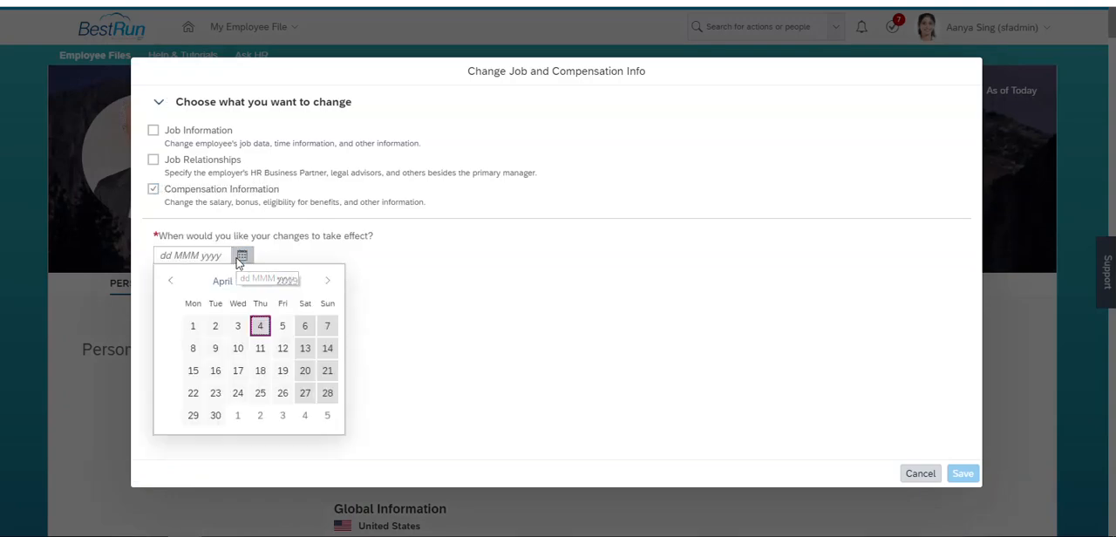
left_click(259, 326)
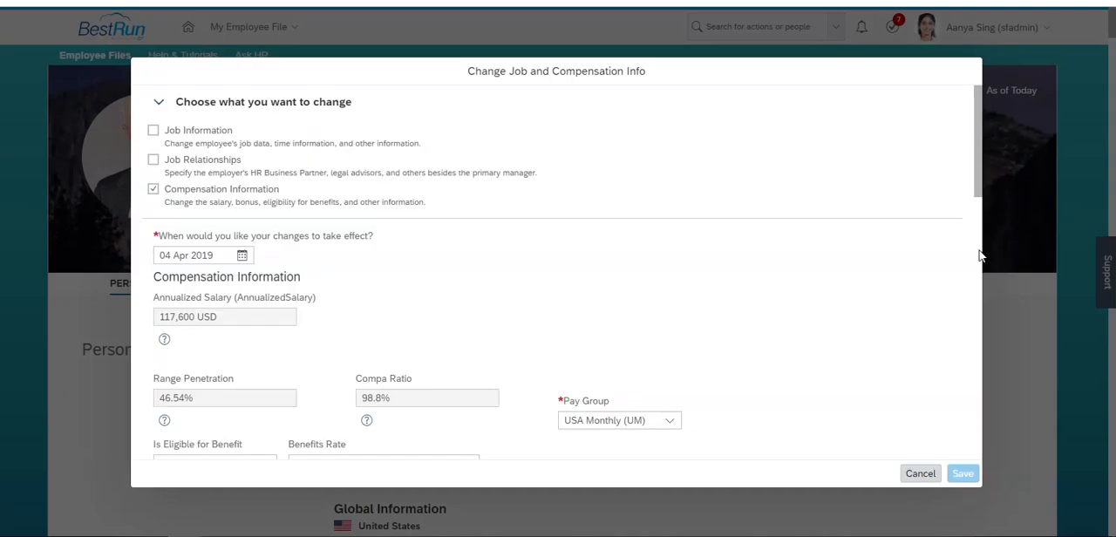
- Replace the leading 9 of the monthly Base Salary USA amount with 10 and save the compensation change
left_click_drag(984, 178, 983, 437)
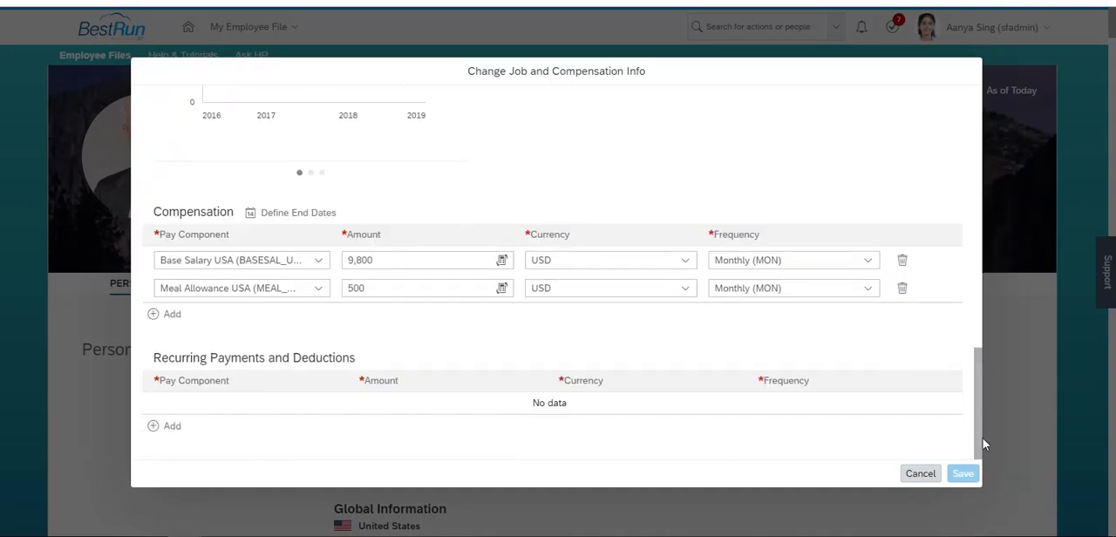
left_click(352, 260)
key("BackSpace")
type("10")
left_click(391, 342)
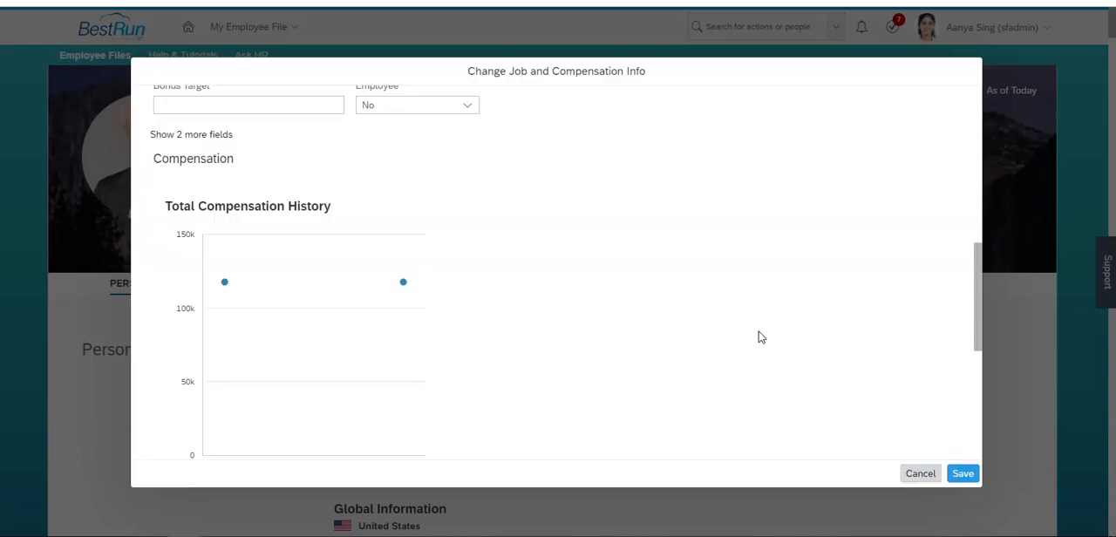
left_click(961, 473)
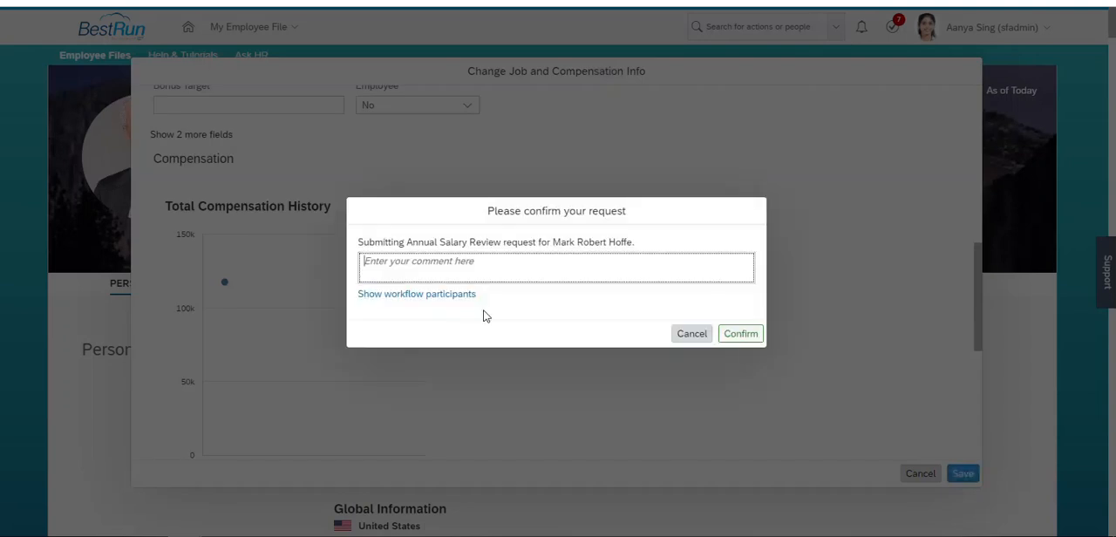
- Show the request's workflow participants, compare the approvers of both steps, and cancel the request without saving the changes
left_click(448, 297)
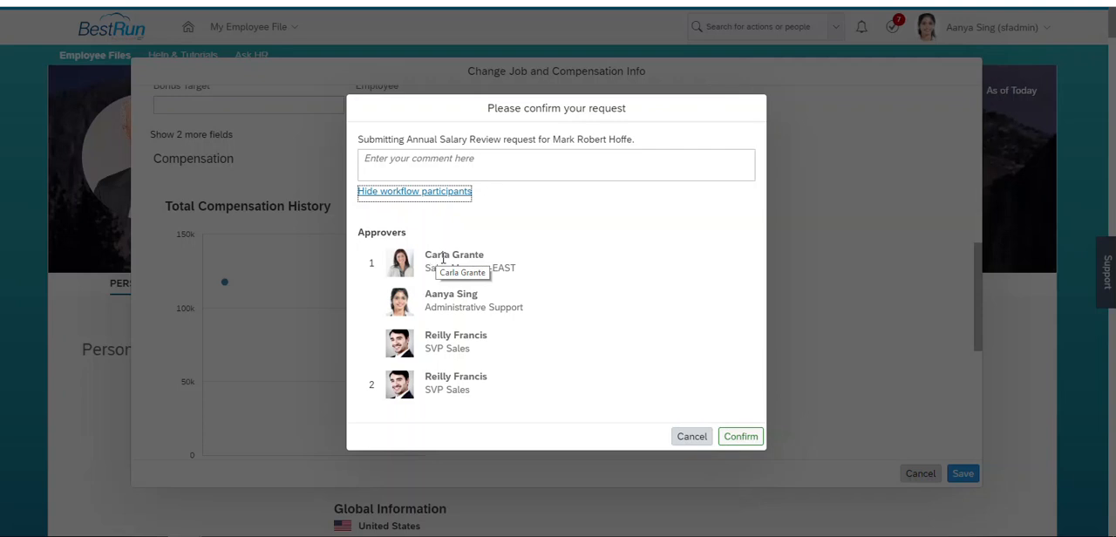
left_click_drag(426, 335, 489, 334)
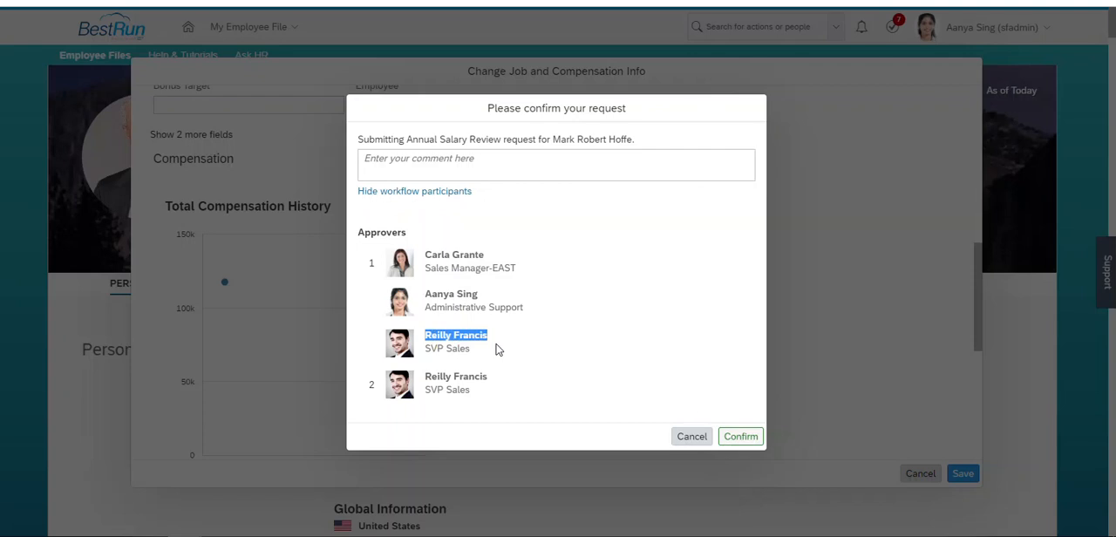
left_click_drag(489, 377, 427, 384)
left_click_drag(487, 335, 428, 335)
left_click(688, 437)
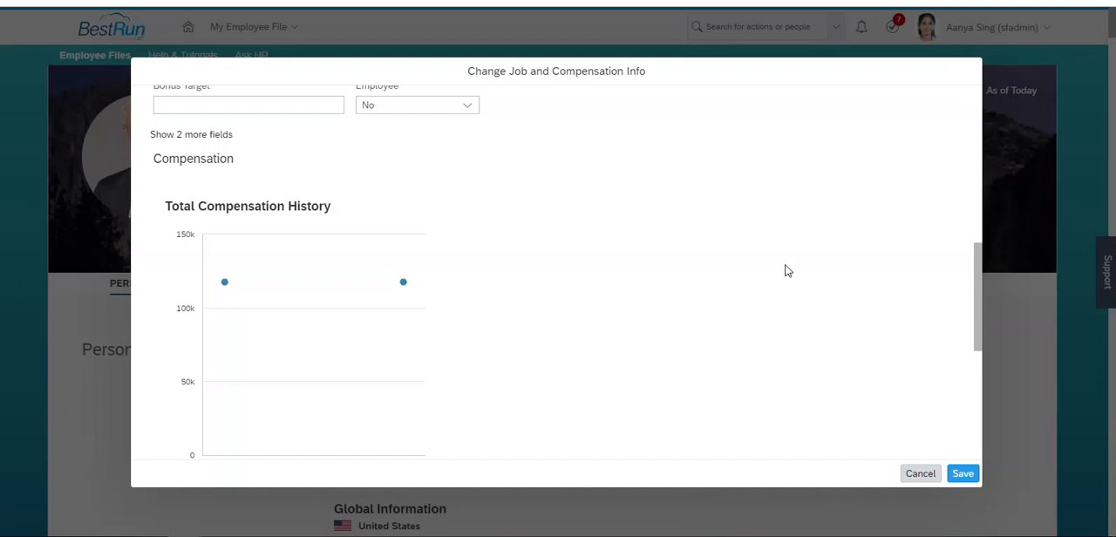
left_click(919, 474)
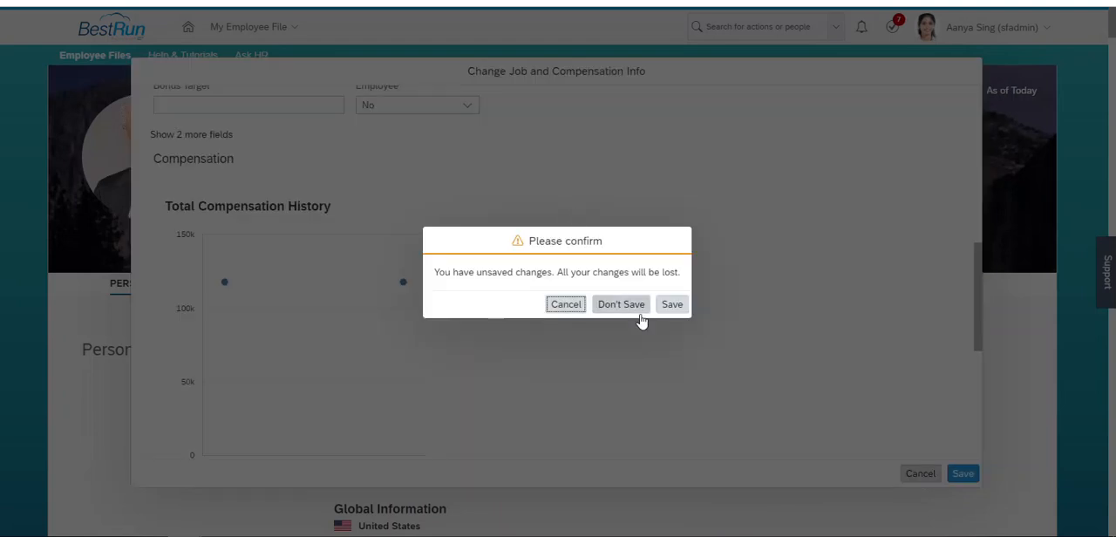
left_click(619, 305)
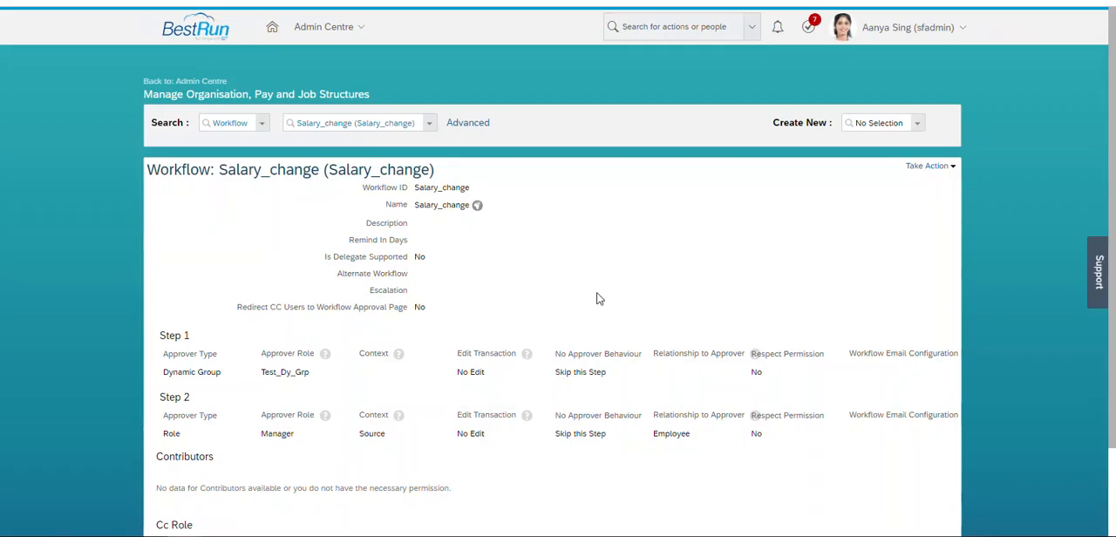
- Edit the Salary_change workflow and set the Step 1 approver type to Dynamic Role
left_click(929, 166)
left_click(931, 184)
scroll(575, 243, "down", 4)
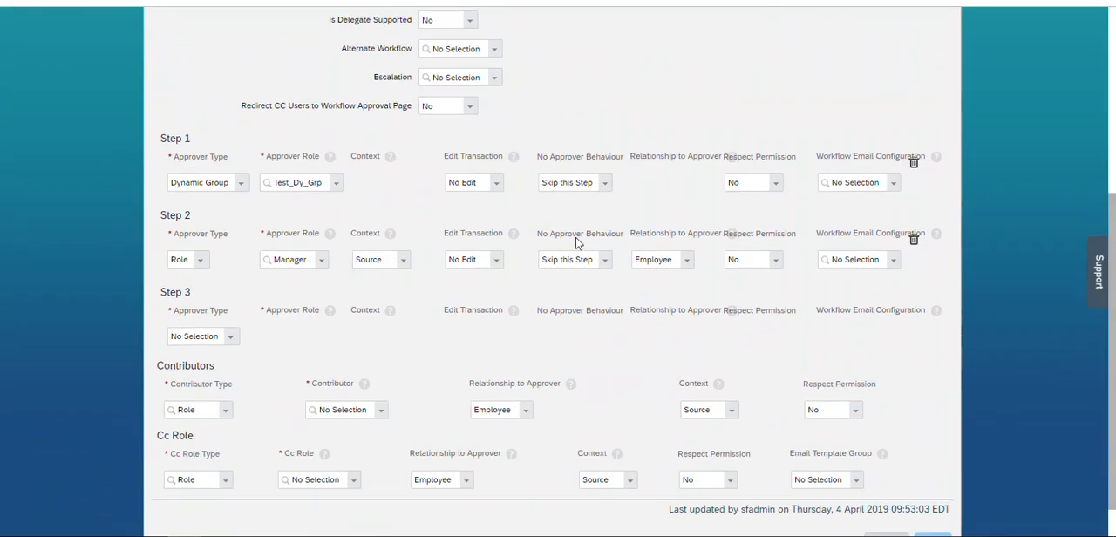
left_click(213, 183)
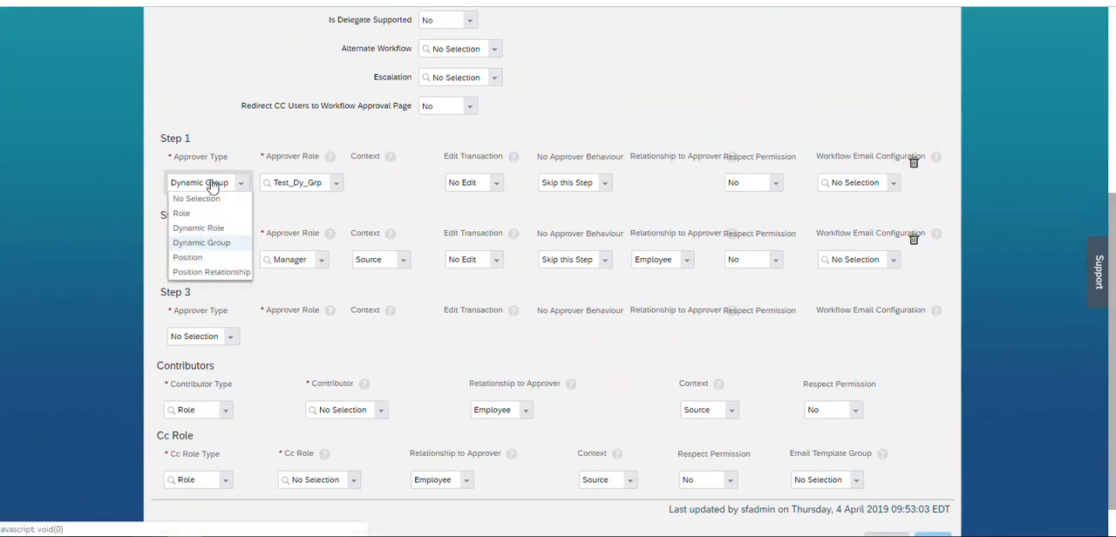
left_click(196, 228)
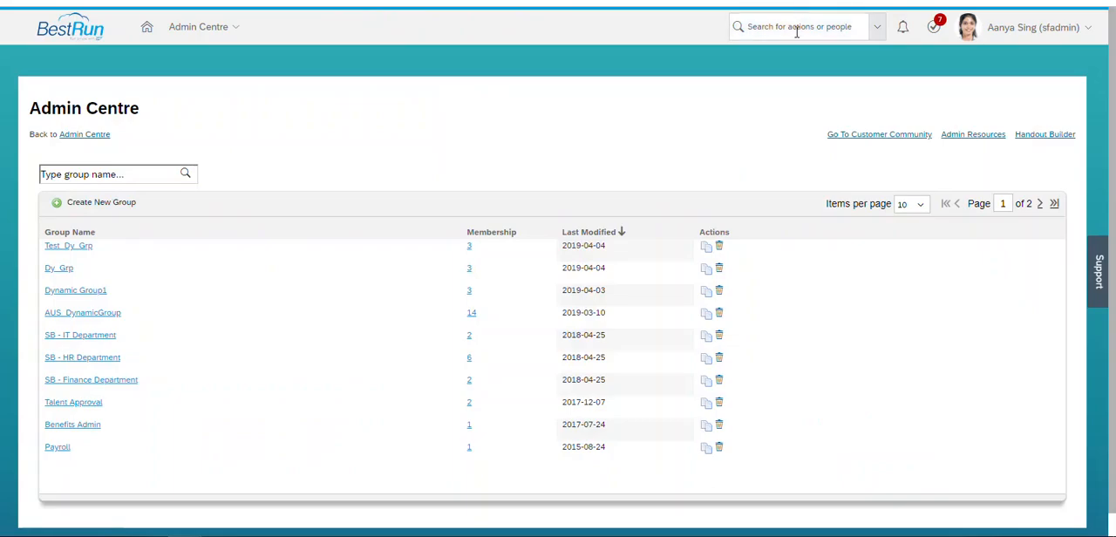
- Go to Manage Organisation, Pay and Job Structures and start creating a new Dynamic Role
left_click(796, 27)
type("manage org")
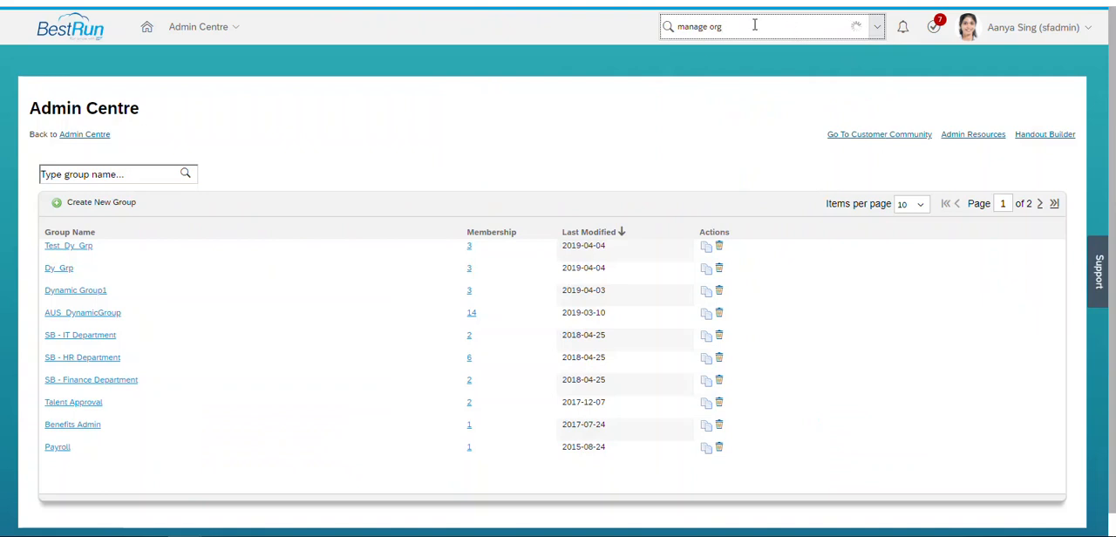
left_click(722, 73)
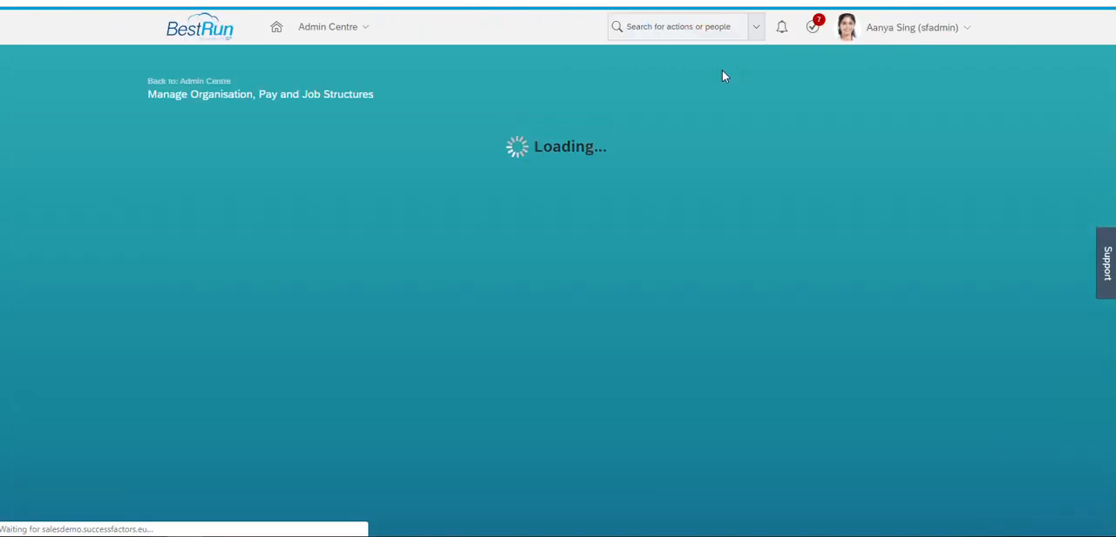
left_click(869, 127)
type("Dynam")
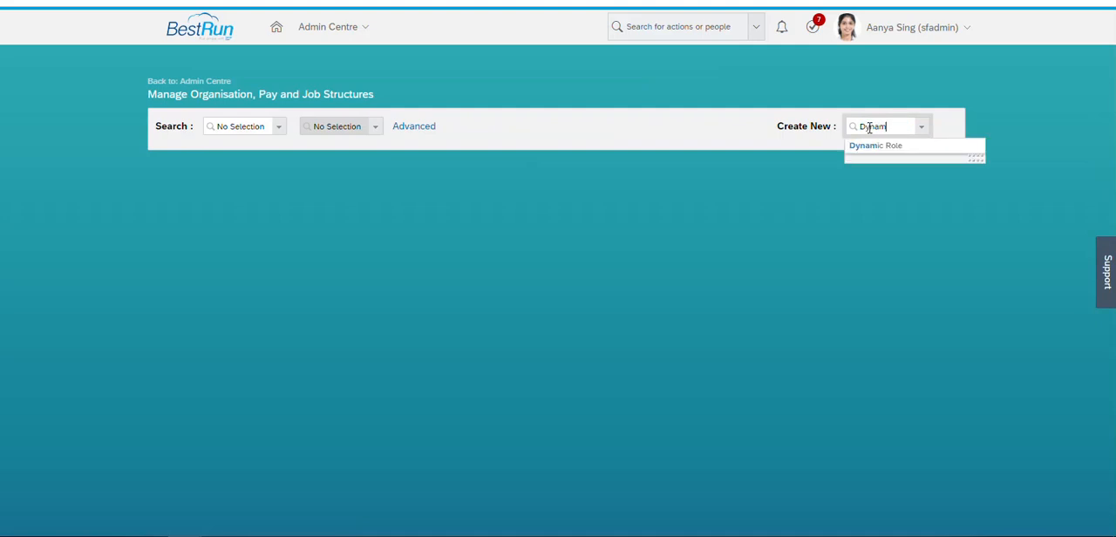
left_click(871, 145)
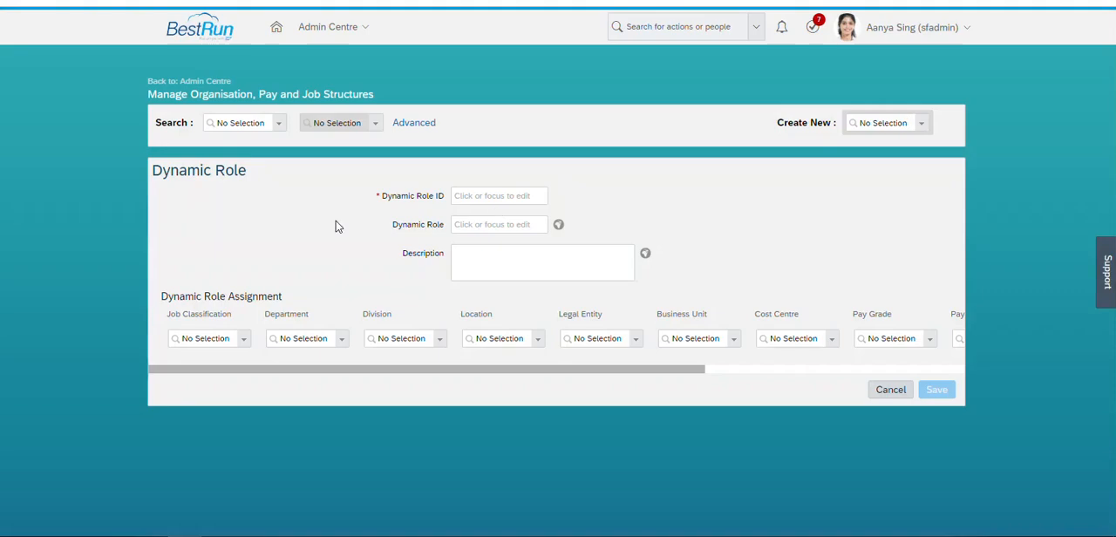
- Enter Test_Dy_Role as both the Dynamic Role ID and the Dynamic Role name
left_click(468, 197)
type("Test_Dy_Role")
key("ctrl+a")
key("ctrl+c")
key("Tab")
key("ctrl+v")
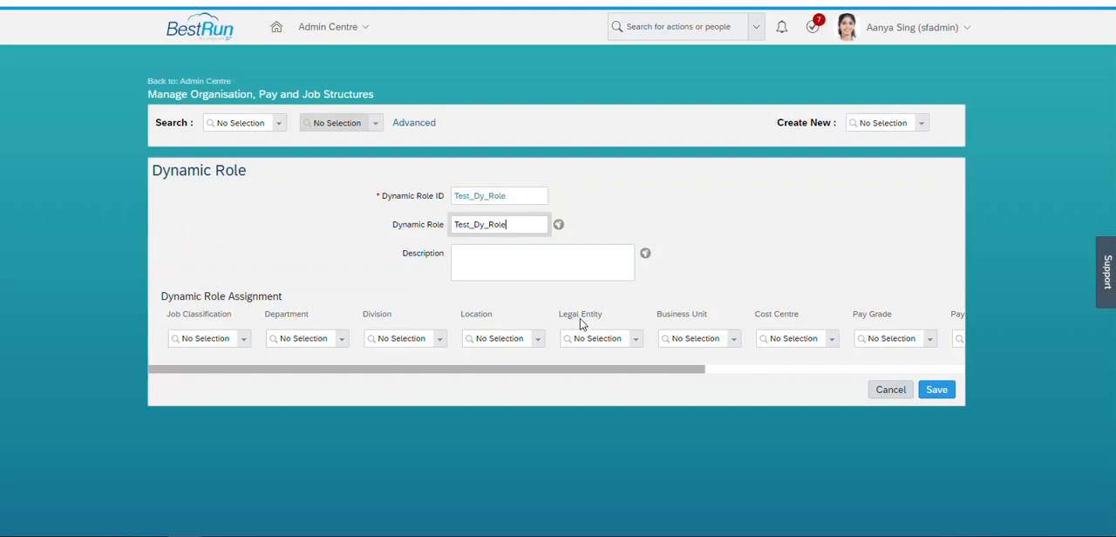
- Assign legal entity 1710 to the first row of the Dynamic Role Assignment
left_click(586, 336)
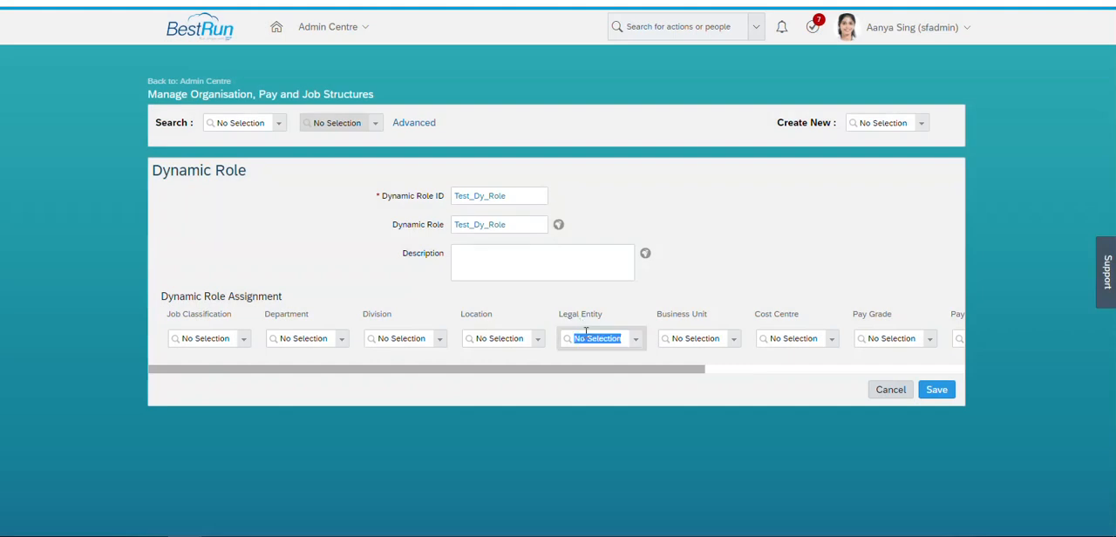
left_click_drag(374, 373, 330, 373)
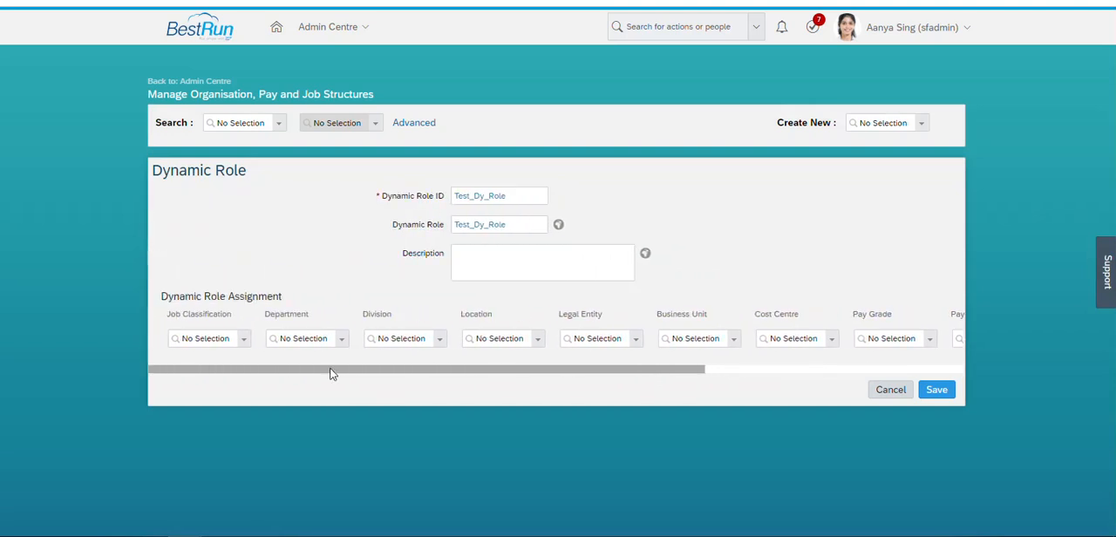
left_click(613, 345)
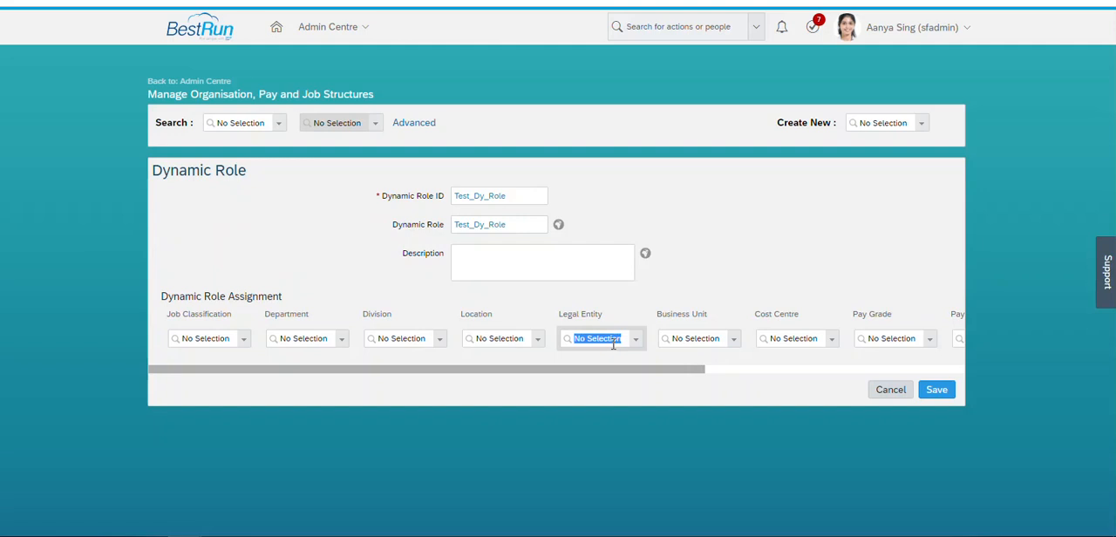
type("1710")
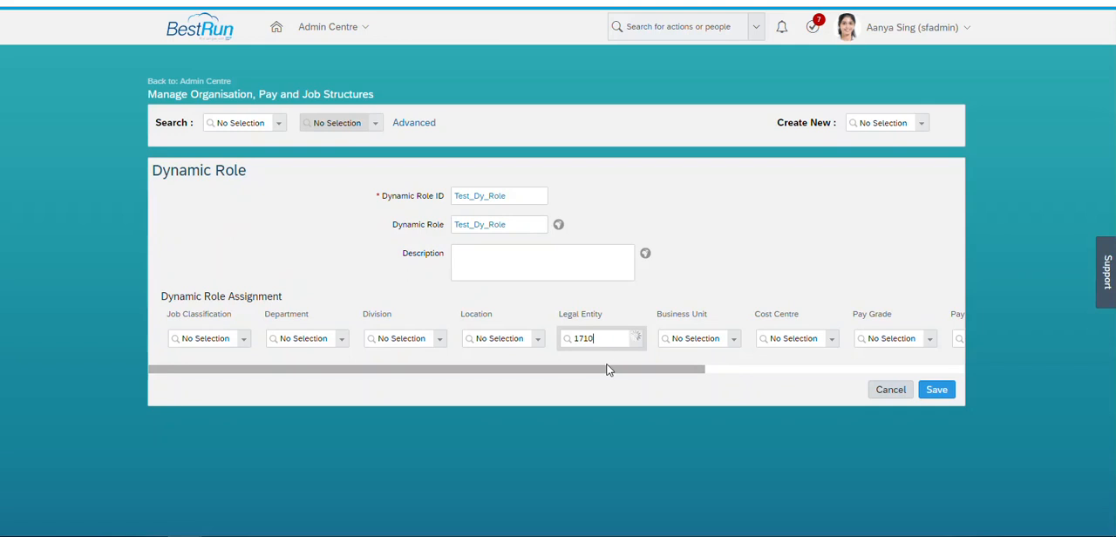
left_click(605, 359)
- For the legal entity 1710 row, set the approver type to Person and choose the Sr. Compensation Analyst in San Francisco as approver
left_click_drag(650, 401, 935, 401)
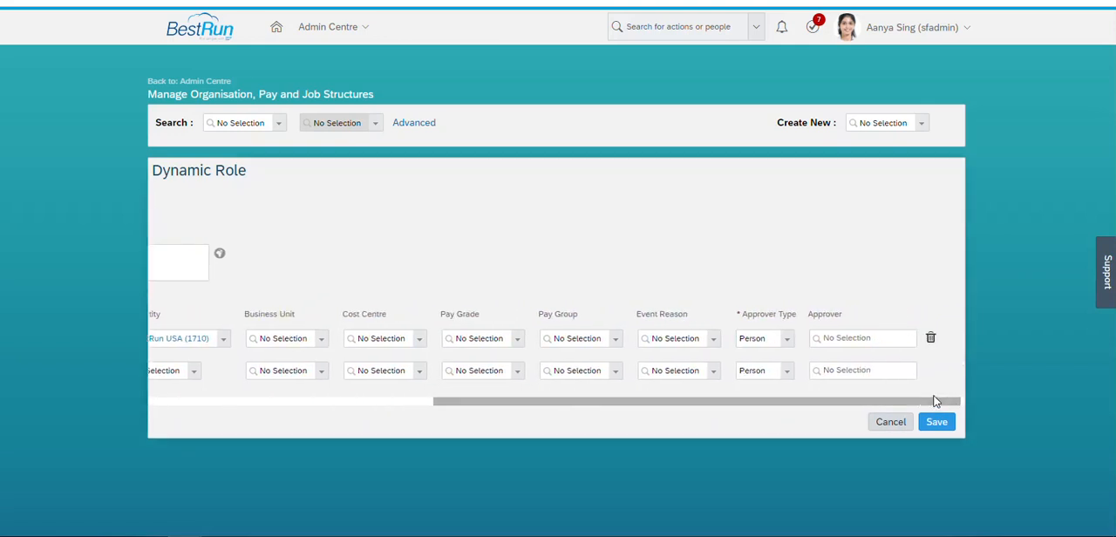
left_click(787, 340)
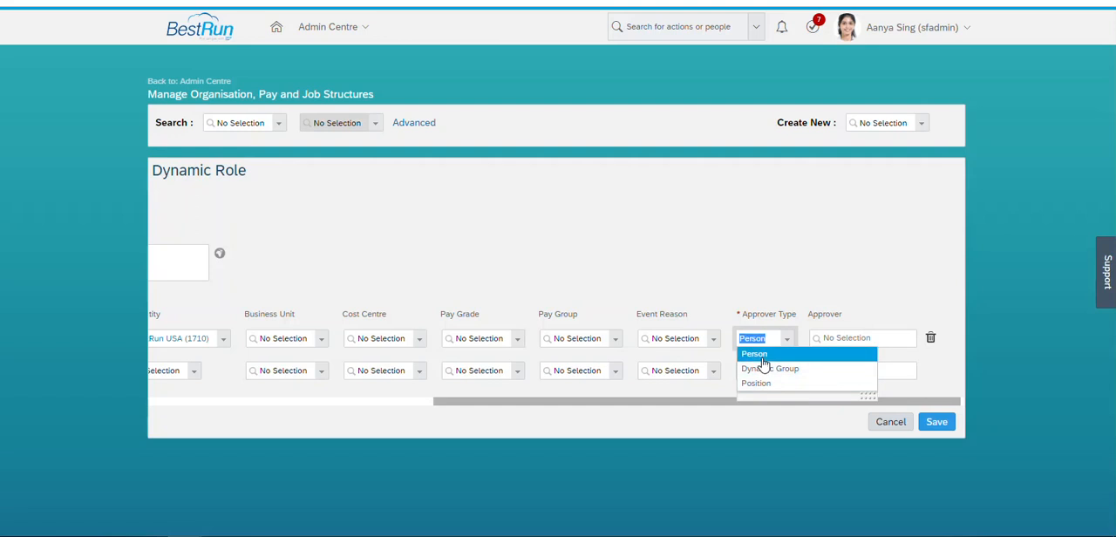
left_click(764, 355)
left_click(832, 342)
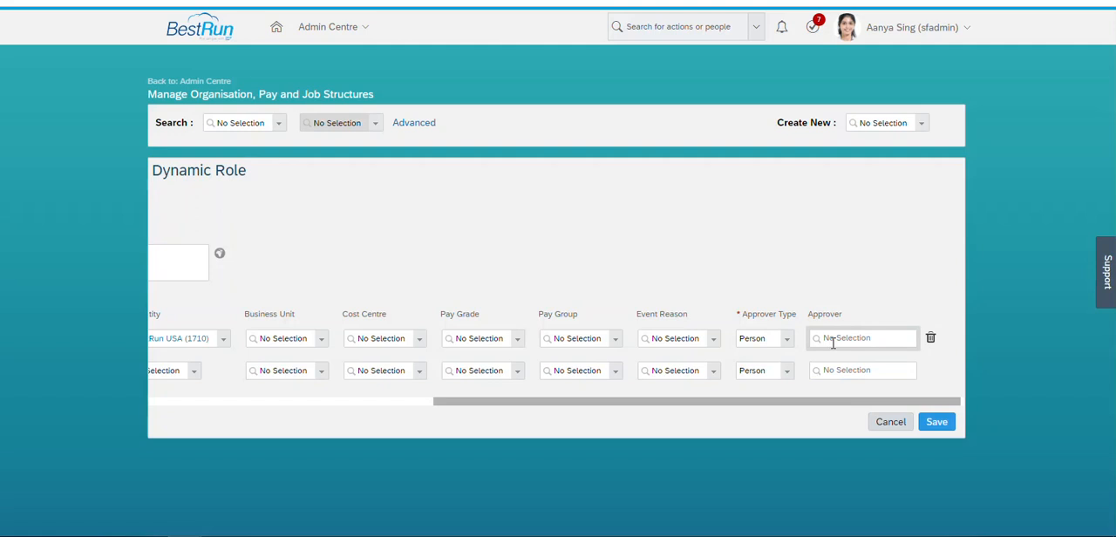
type("john")
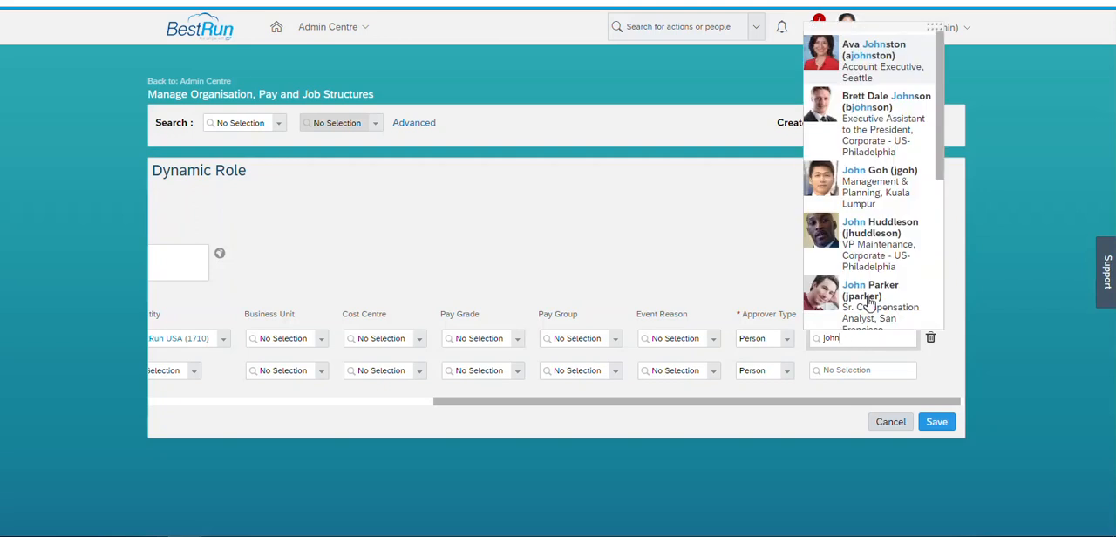
left_click(868, 303)
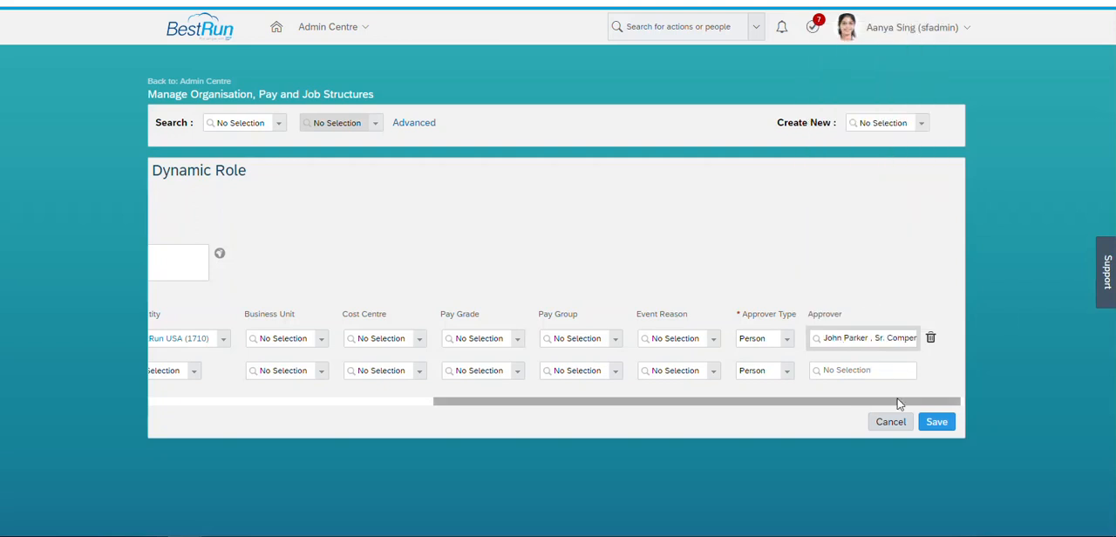
- Assign legal entity BestRun Australia (8500) to the second row of the Dynamic Role Assignment
left_click_drag(829, 403, 563, 411)
left_click(554, 367)
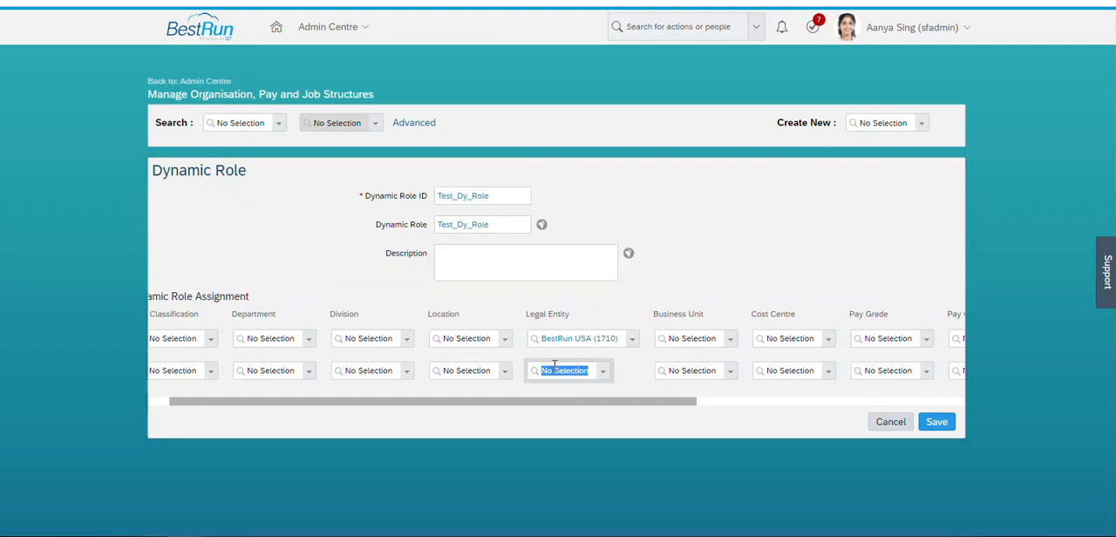
type("8500")
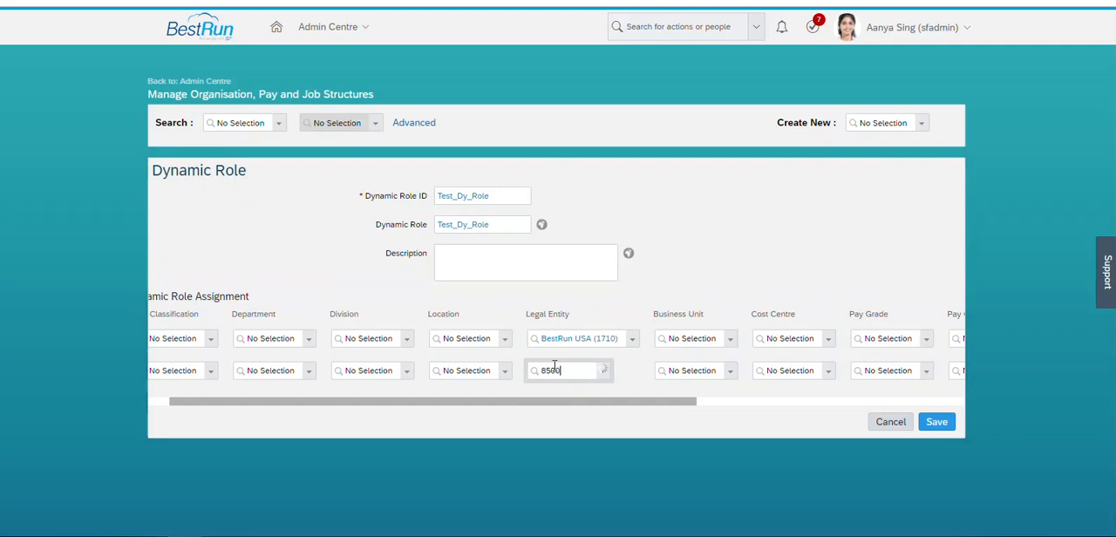
left_click(560, 392)
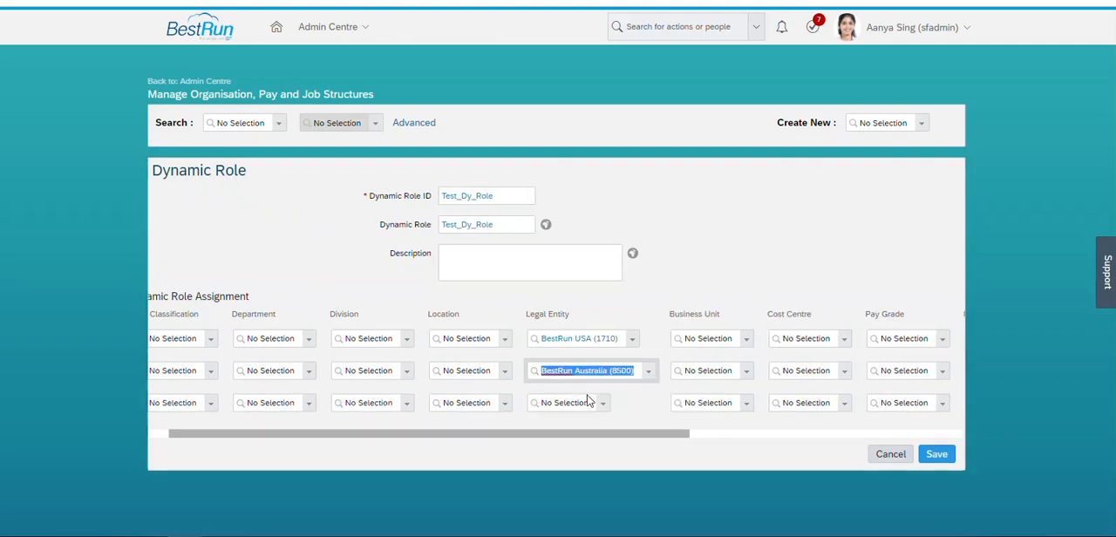
- Set the 8500 row's approver type to Dynamic Group with Test_Dy_Grp as approver, and save the dynamic role
left_click_drag(595, 436, 740, 448)
left_click(785, 377)
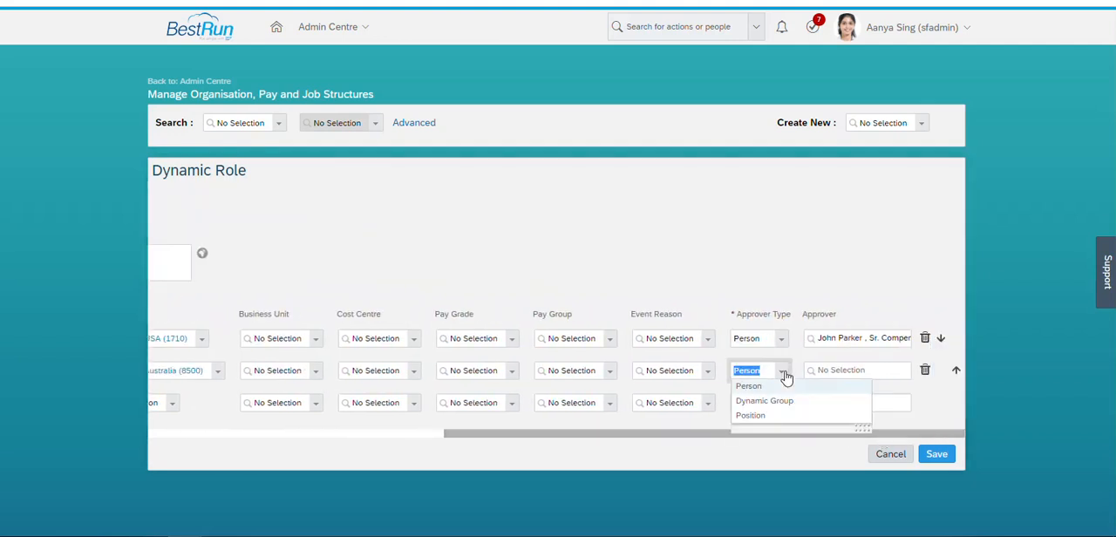
left_click(762, 401)
left_click(854, 373)
type("Test")
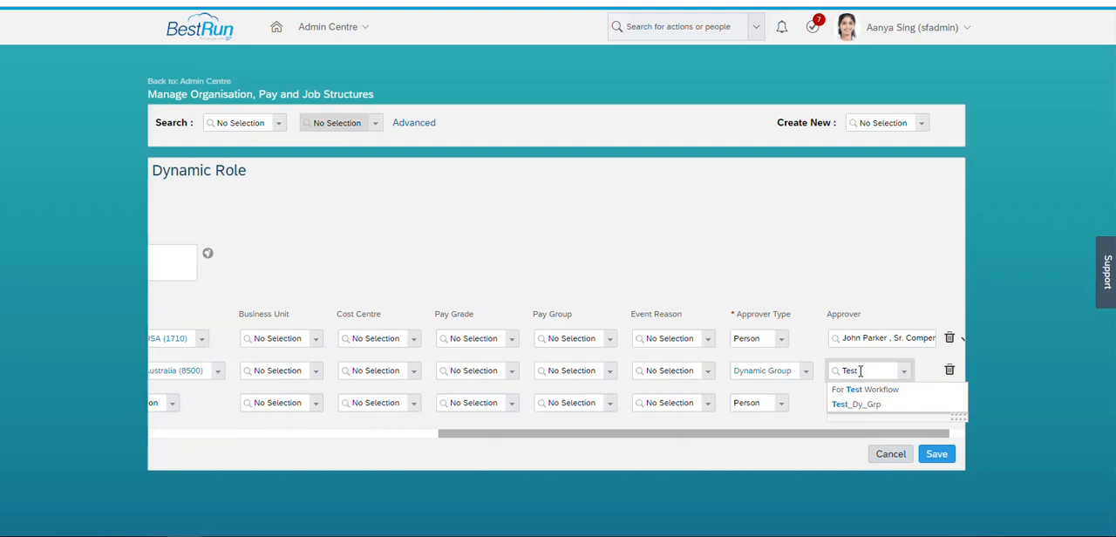
left_click(863, 404)
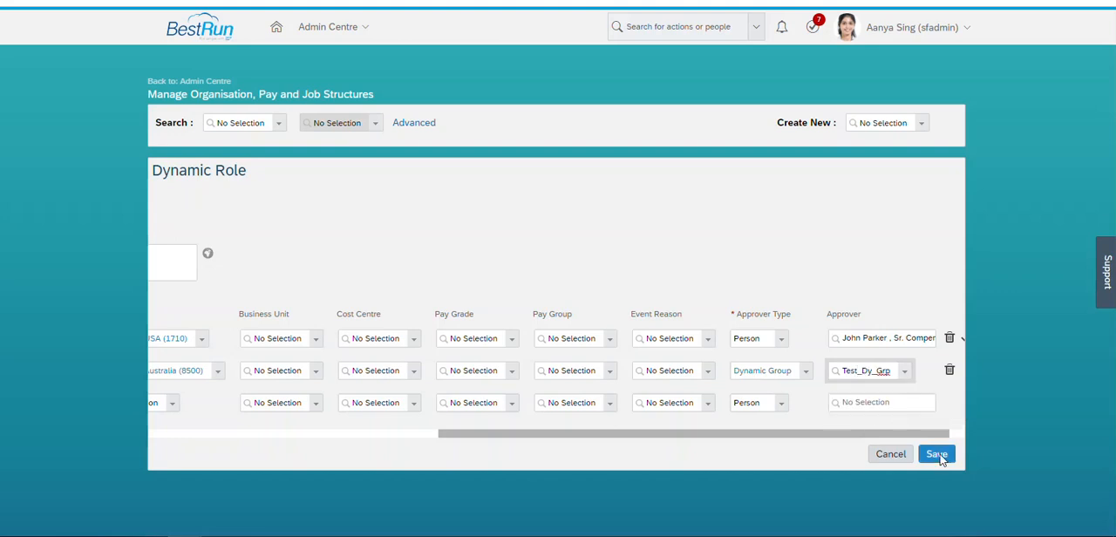
left_click(939, 455)
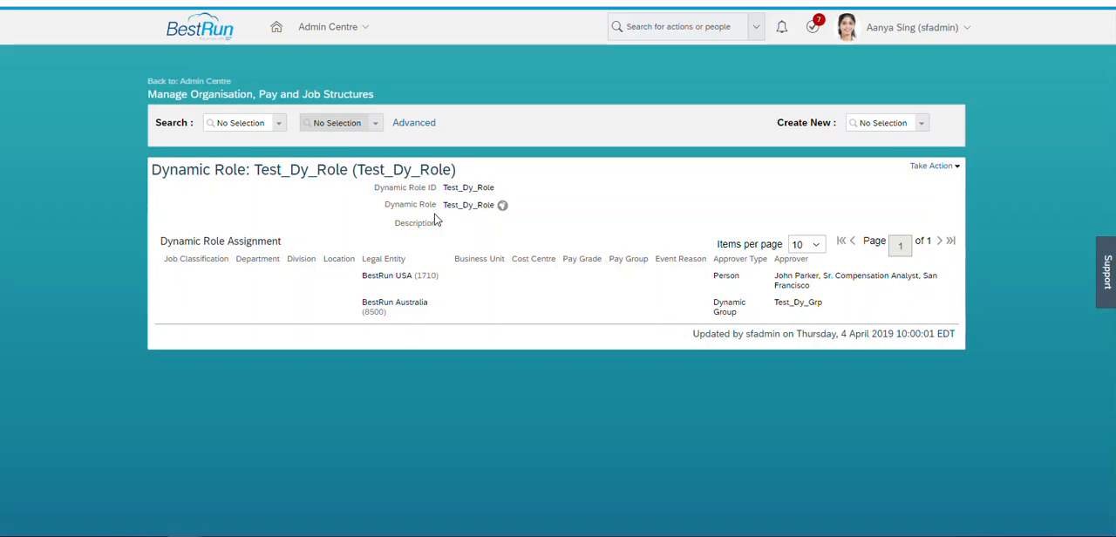
- Set Test_Dy_Role as the Step 1 approver role in the Salary_change workflow and save the workflow
left_click_drag(355, 169, 450, 169)
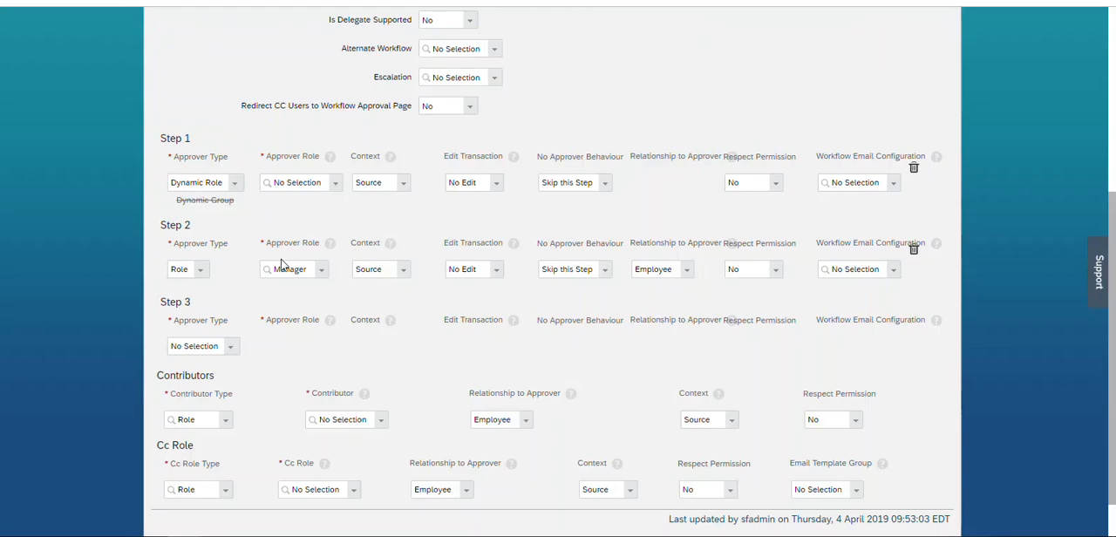
left_click(278, 184)
type("Test_Dy_Role")
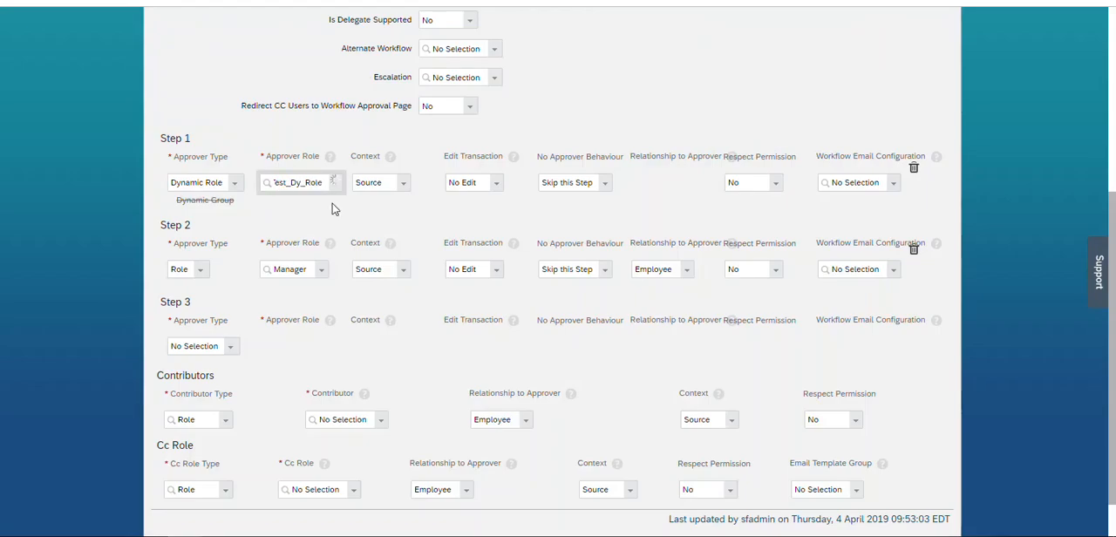
left_click(298, 203)
scroll(1100, 381, "down", 1)
left_click(934, 498)
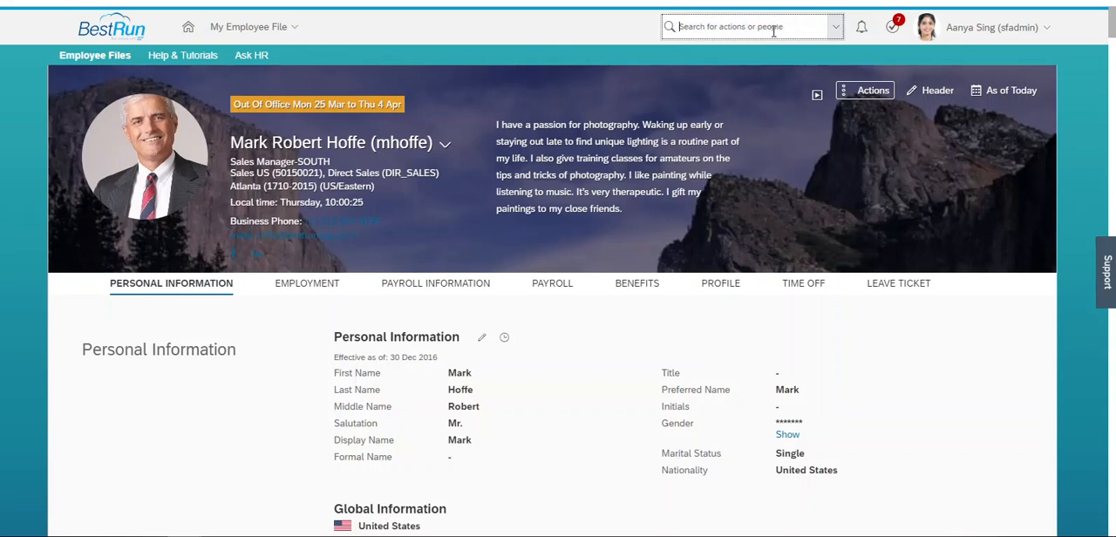
- Search for the VP Maintenance employee in US-Philadelphia and show the Employment section of that employee's file
left_click(773, 29)
type("john huddle")
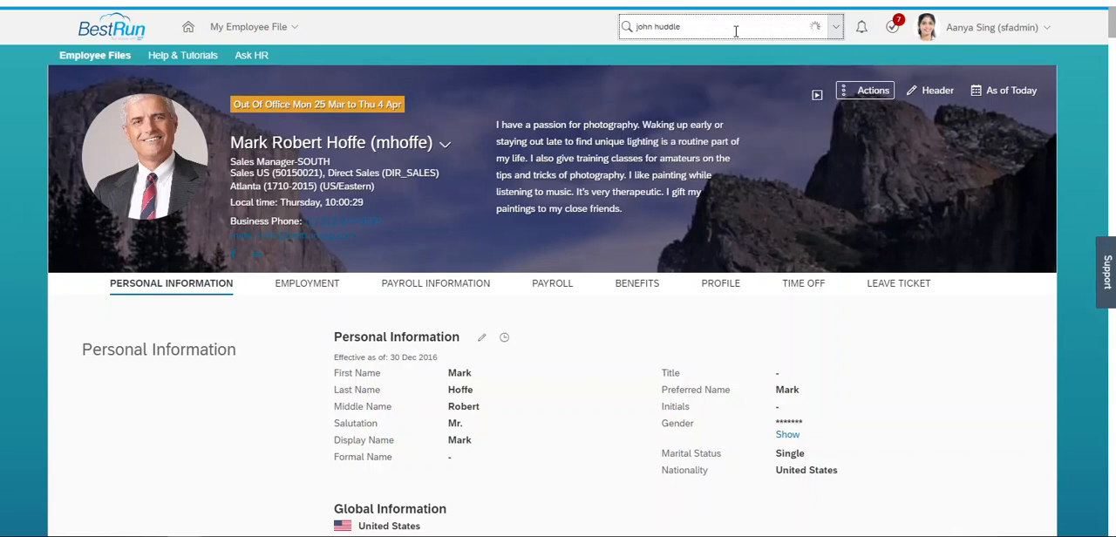
left_click(690, 55)
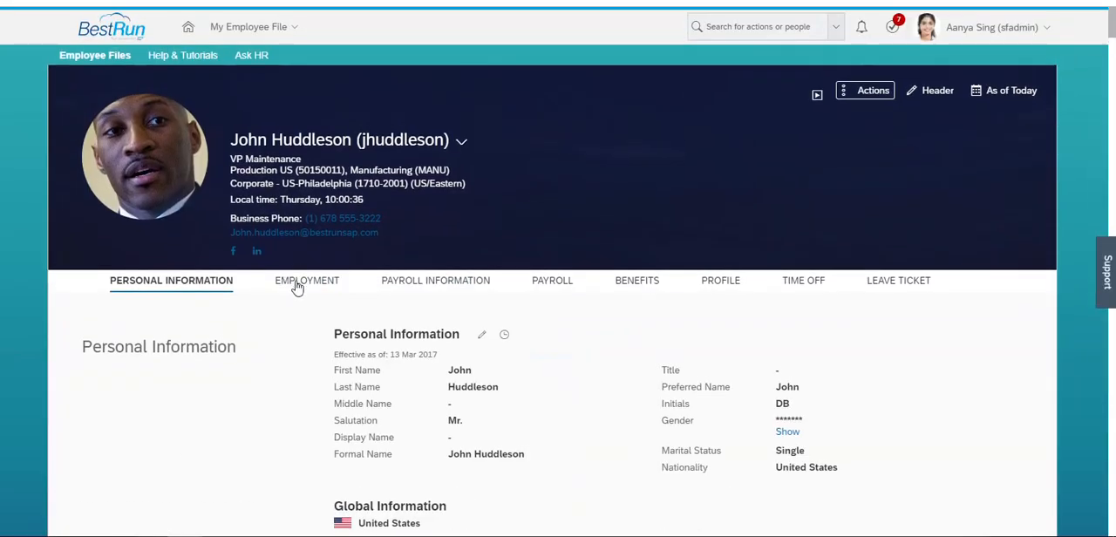
left_click(296, 283)
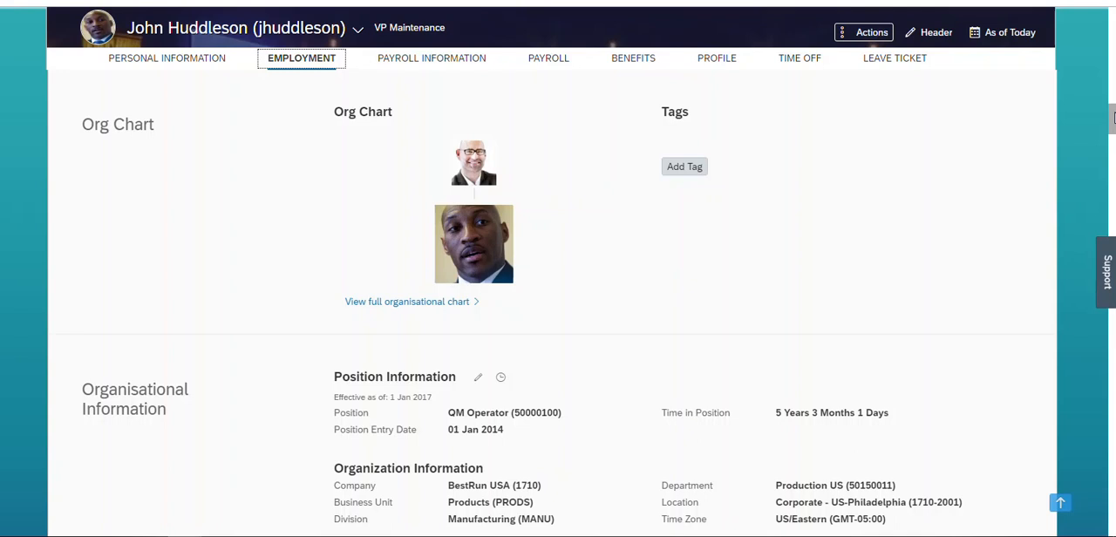
- Start a Compensation Information change for the employee, effective 04 Apr 2019
left_click(869, 33)
left_click(835, 84)
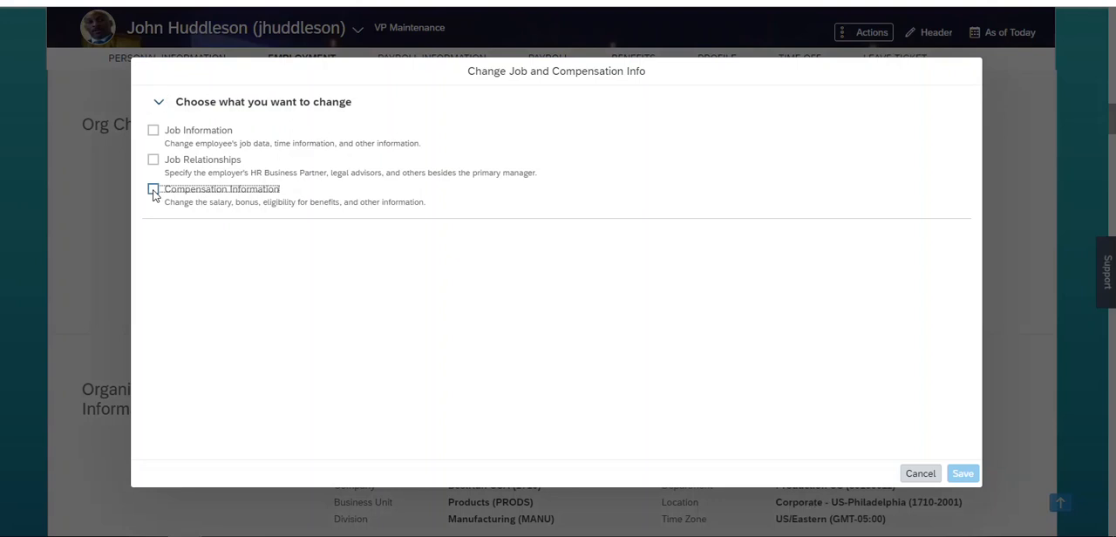
left_click(154, 189)
left_click(241, 257)
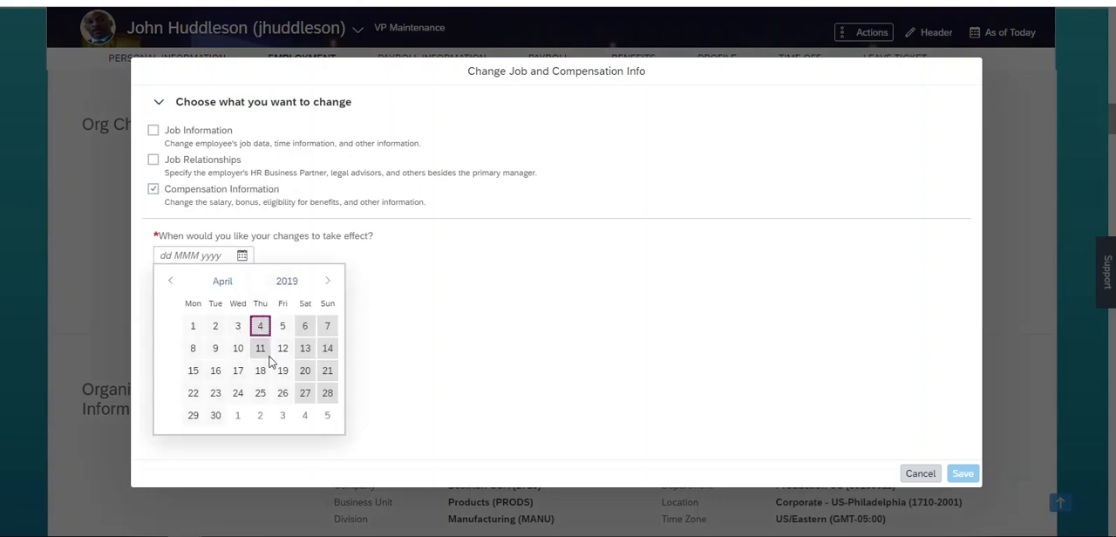
left_click(260, 324)
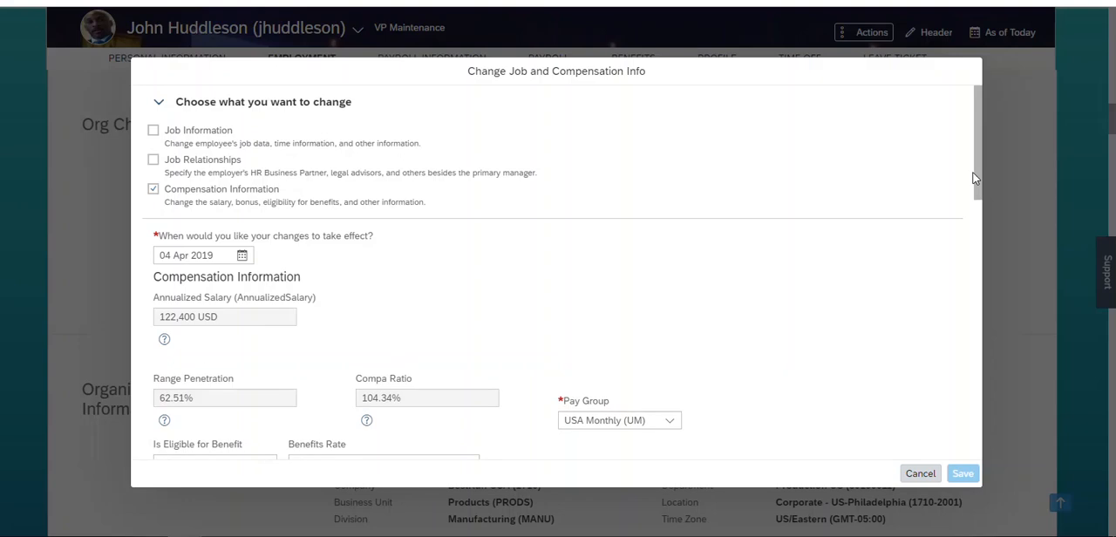
- Set the monthly Base Salary USA amount to 11,200 USD and save to bring up the request confirmation
left_click_drag(980, 168, 984, 436)
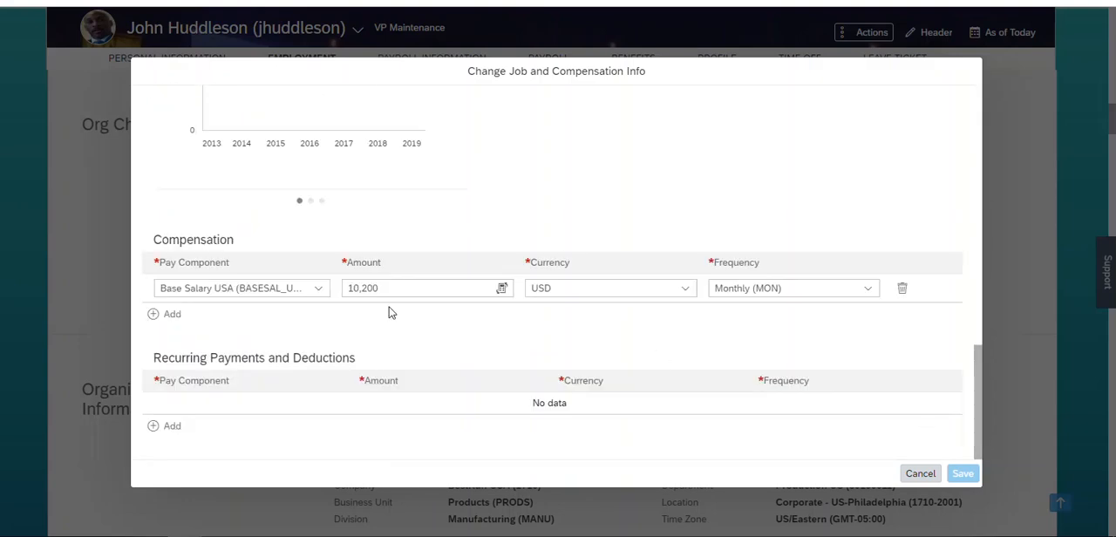
left_click(359, 289)
key("BackSpace")
type("1")
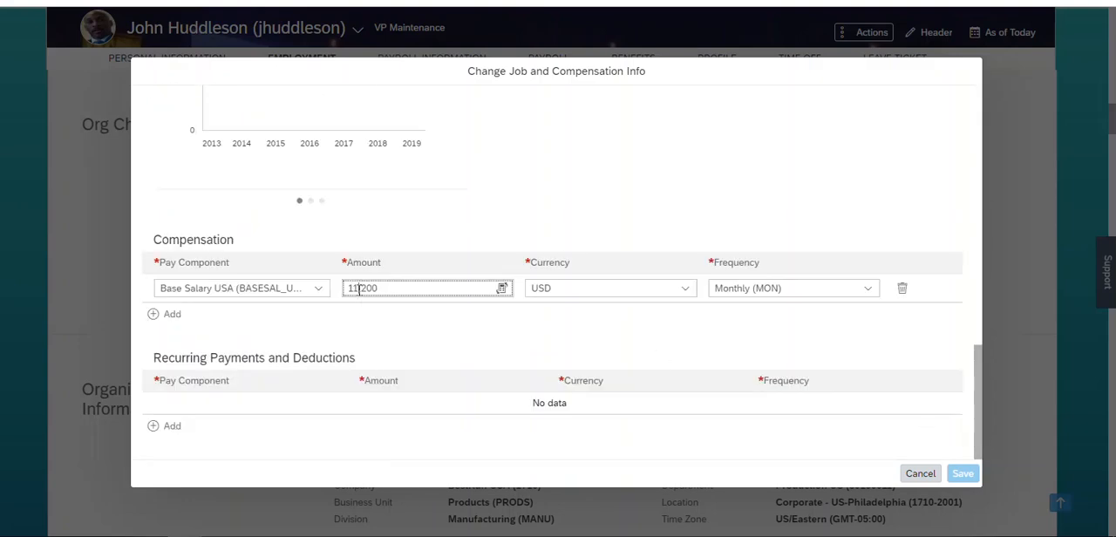
left_click(395, 338)
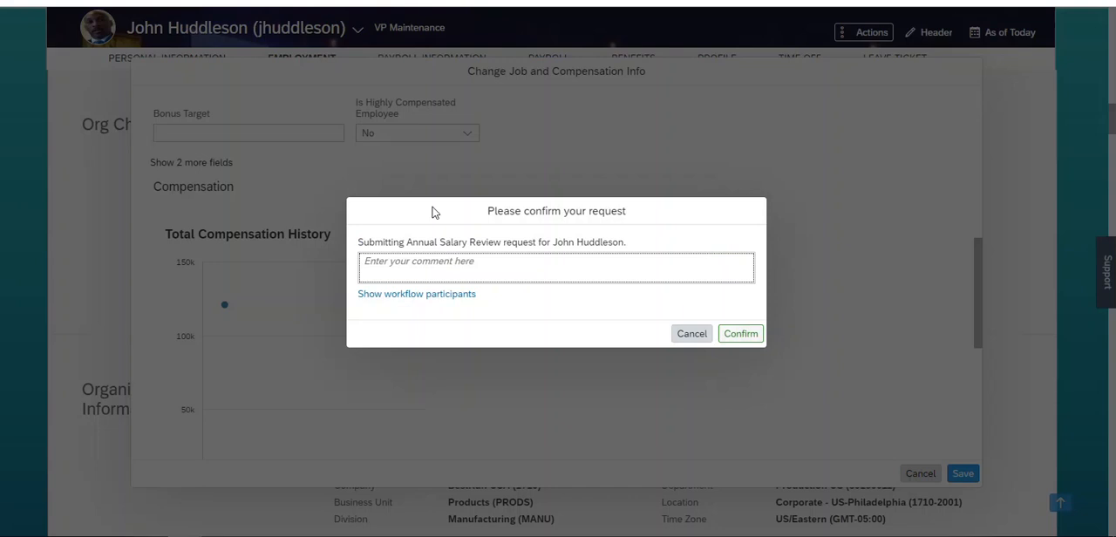
- Show the workflow participants of the salary request, examine both approvers, and cancel the confirmation without submitting
left_click(428, 303)
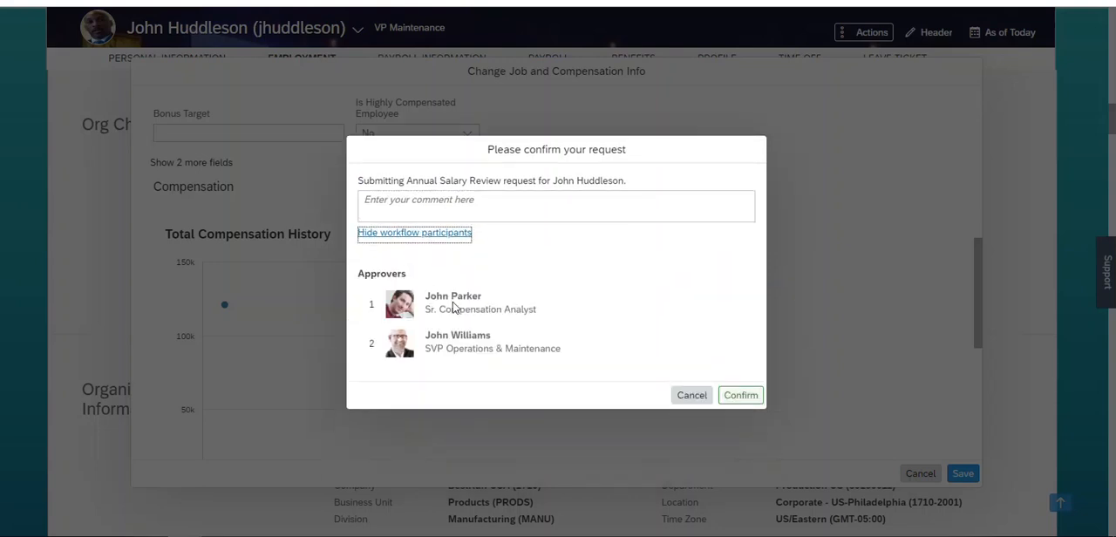
left_click_drag(481, 305, 426, 299)
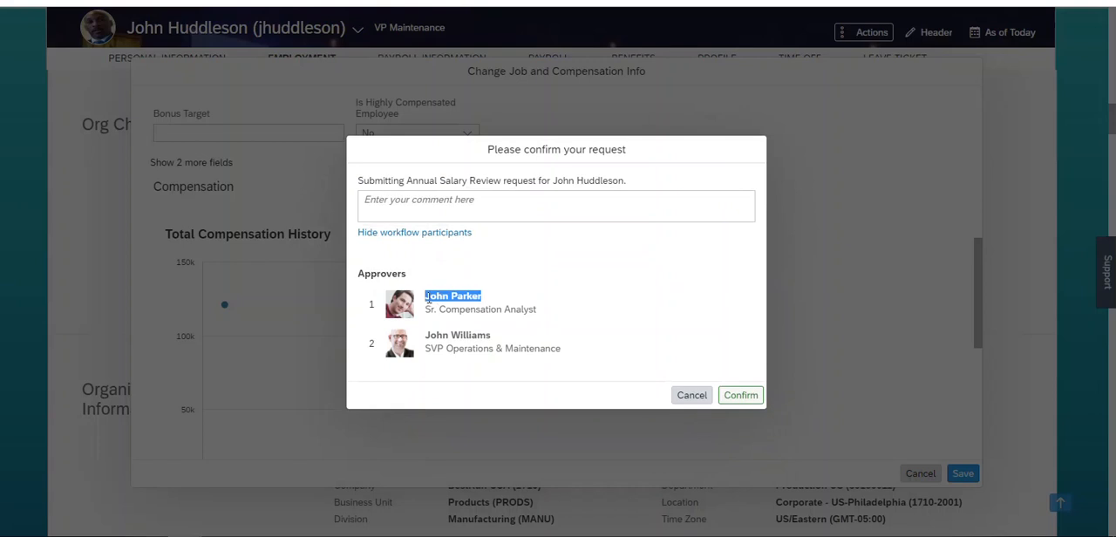
left_click_drag(492, 335, 426, 335)
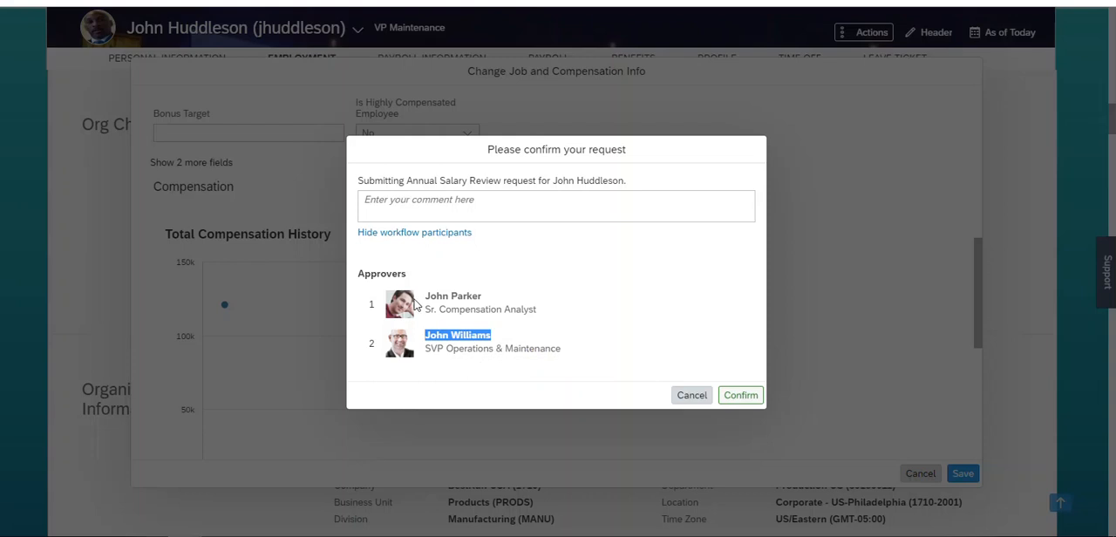
left_click_drag(426, 297, 484, 301)
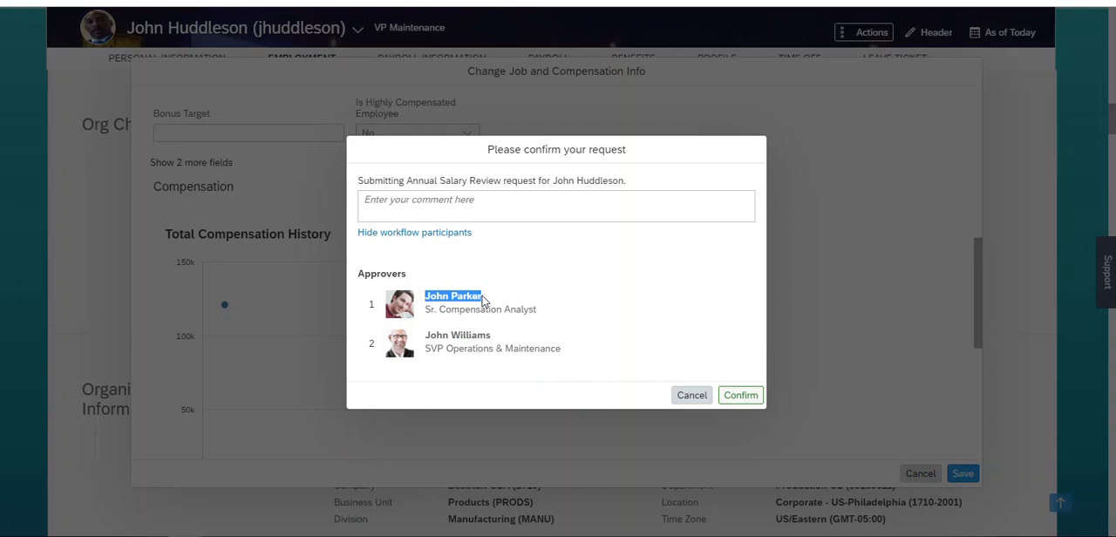
left_click(692, 395)
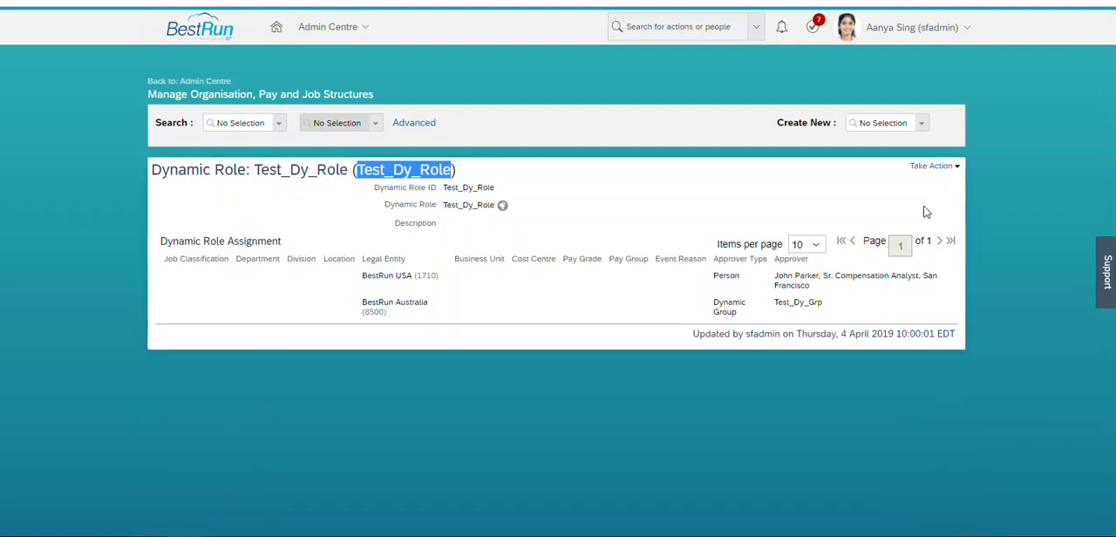
- Correct the Test_Dy_Role dynamic role by setting the 1710 row's approver to the sfadmin user, and save it
left_click(932, 166)
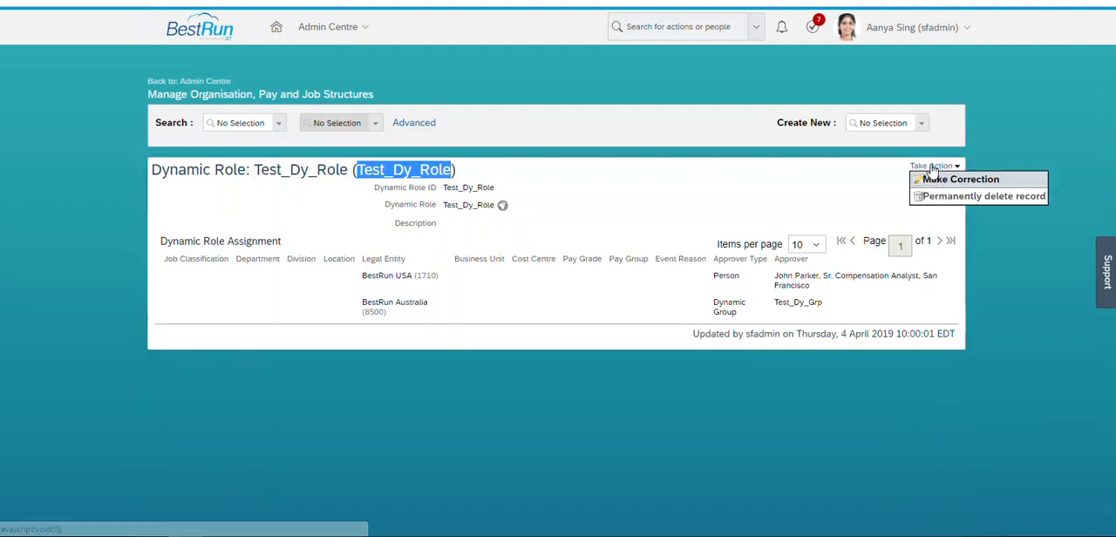
left_click(931, 181)
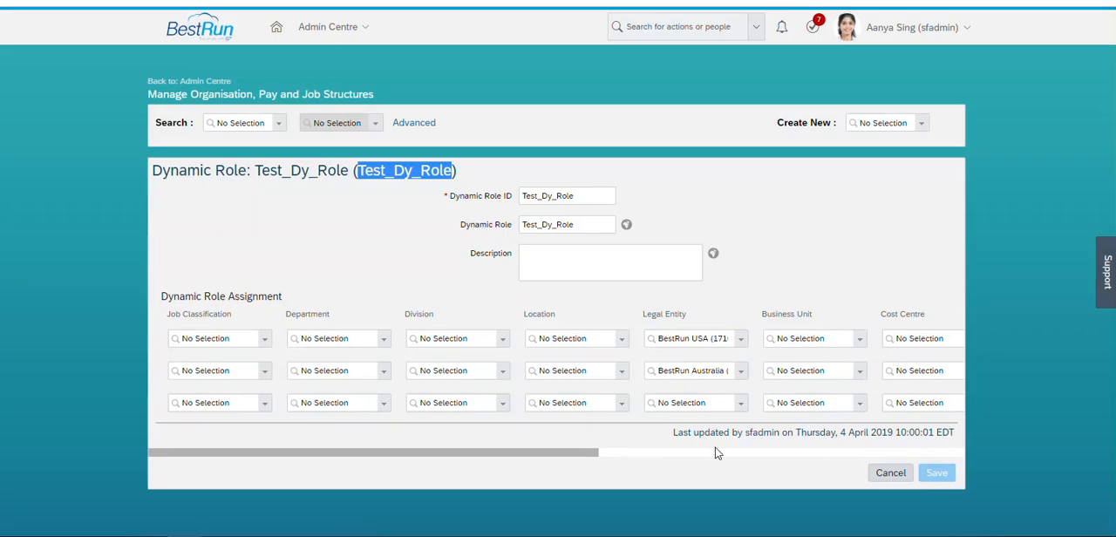
left_click_drag(594, 457, 959, 457)
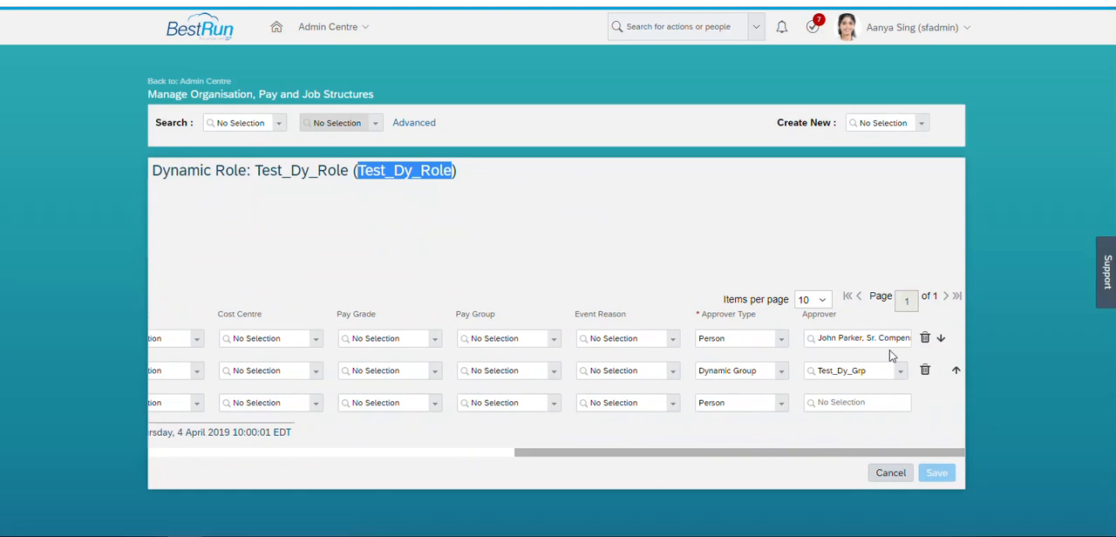
left_click(867, 337)
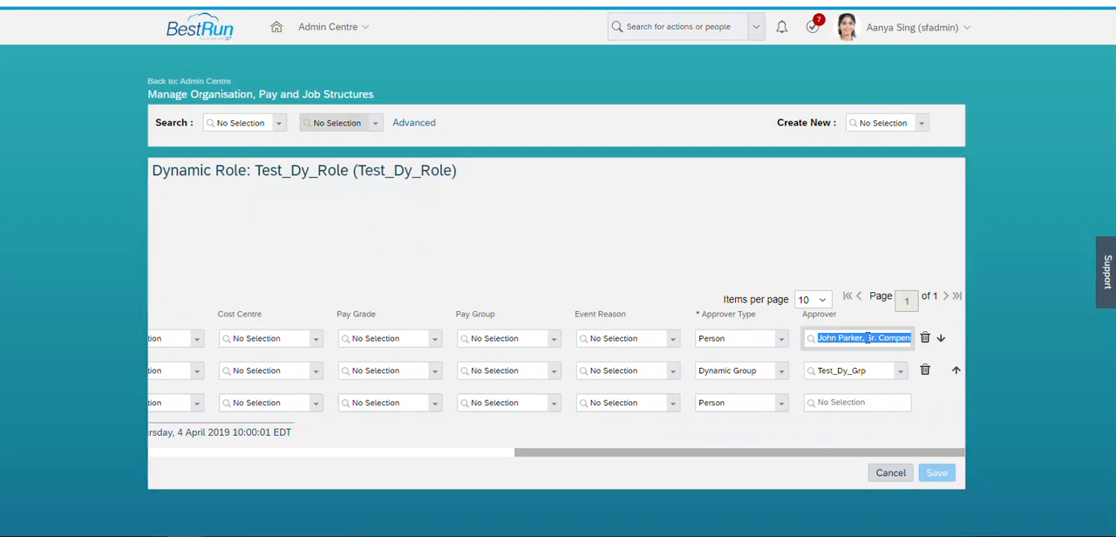
type("sfadmin")
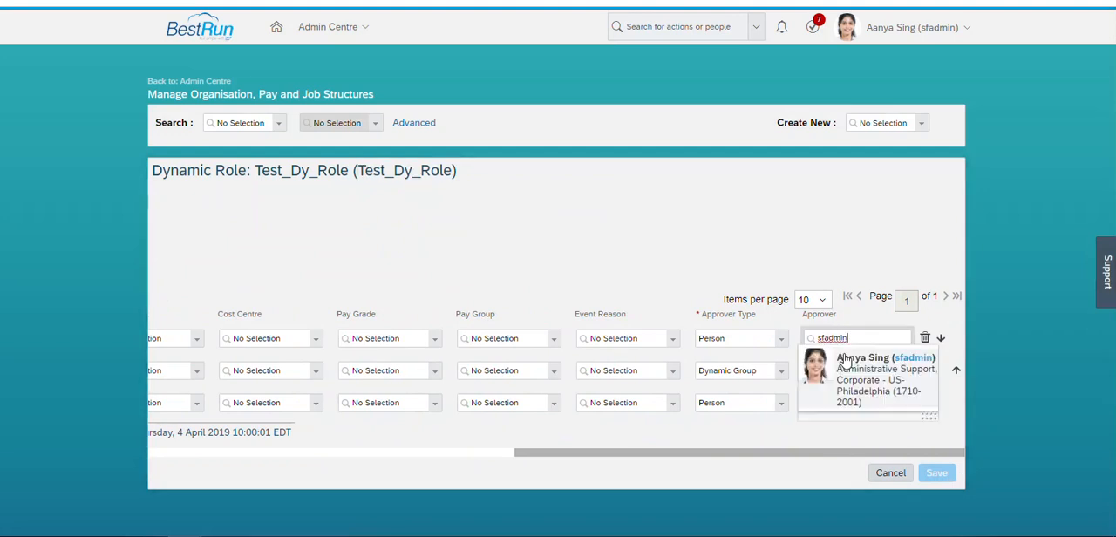
left_click(839, 358)
left_click(931, 503)
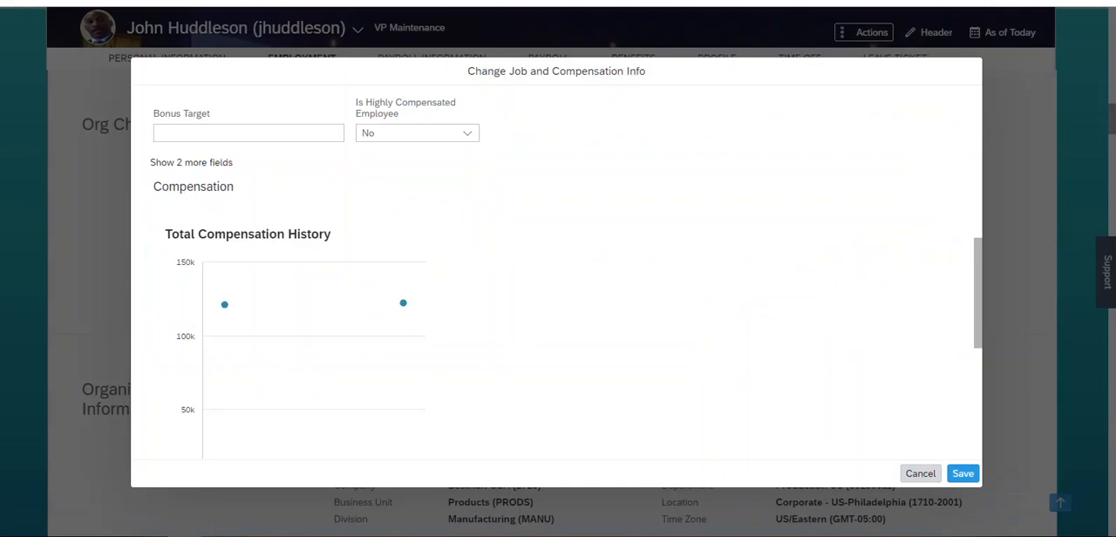
- Save the pending salary change to check its workflow participants, then cancel the request and discard the change
left_click(962, 473)
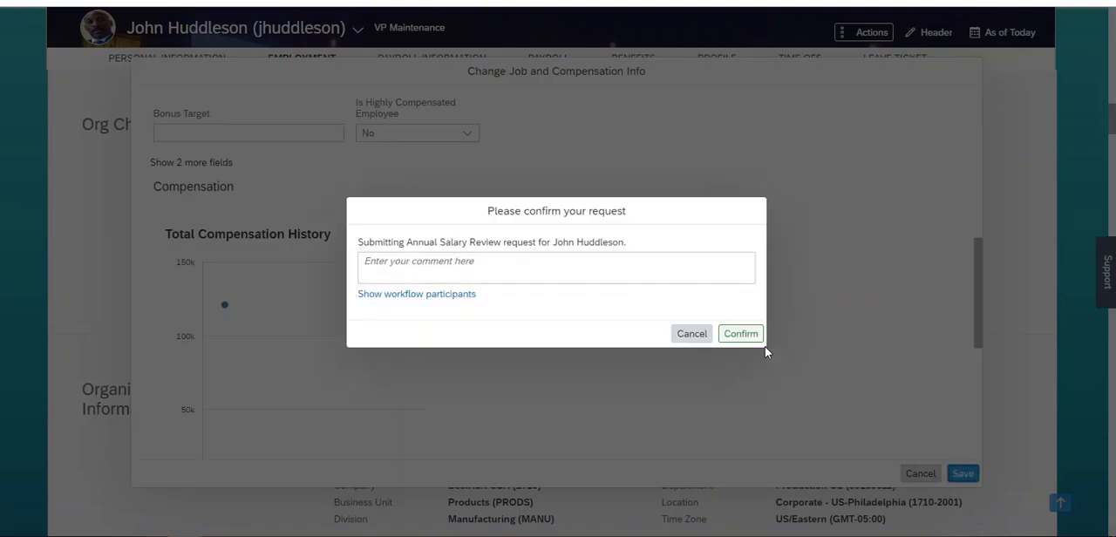
left_click(448, 299)
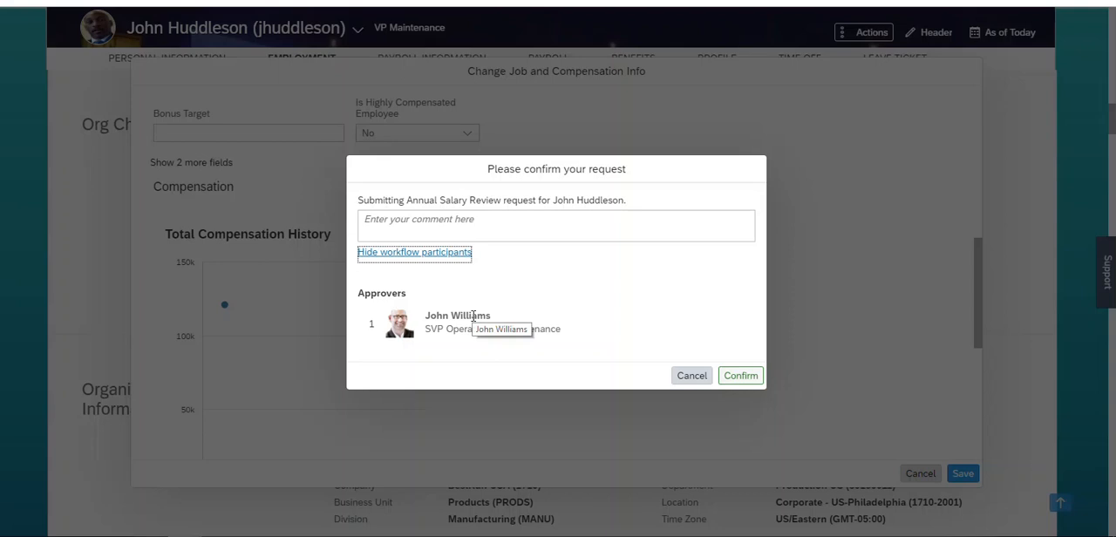
left_click(702, 378)
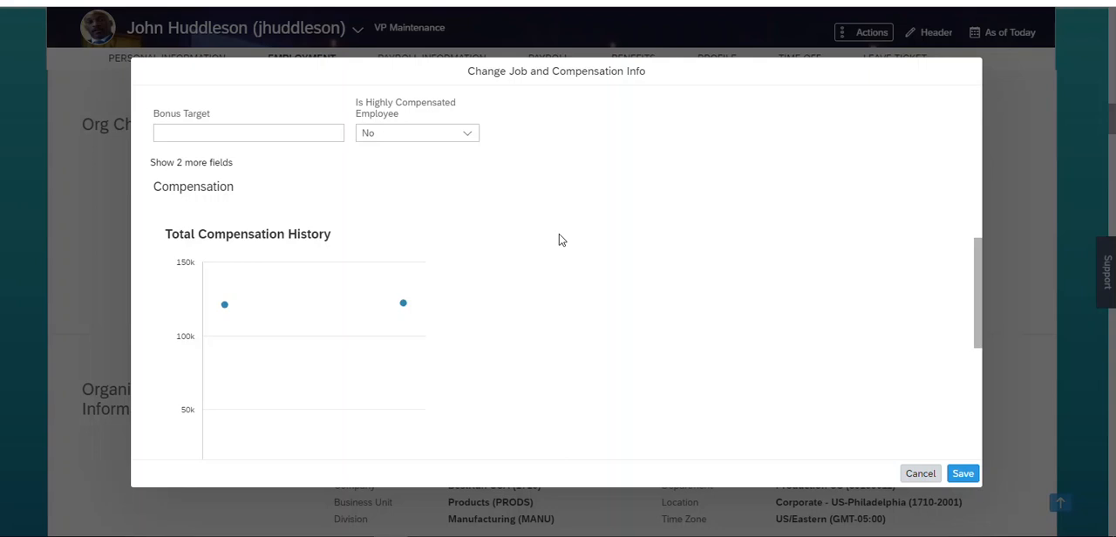
left_click(915, 473)
left_click(631, 305)
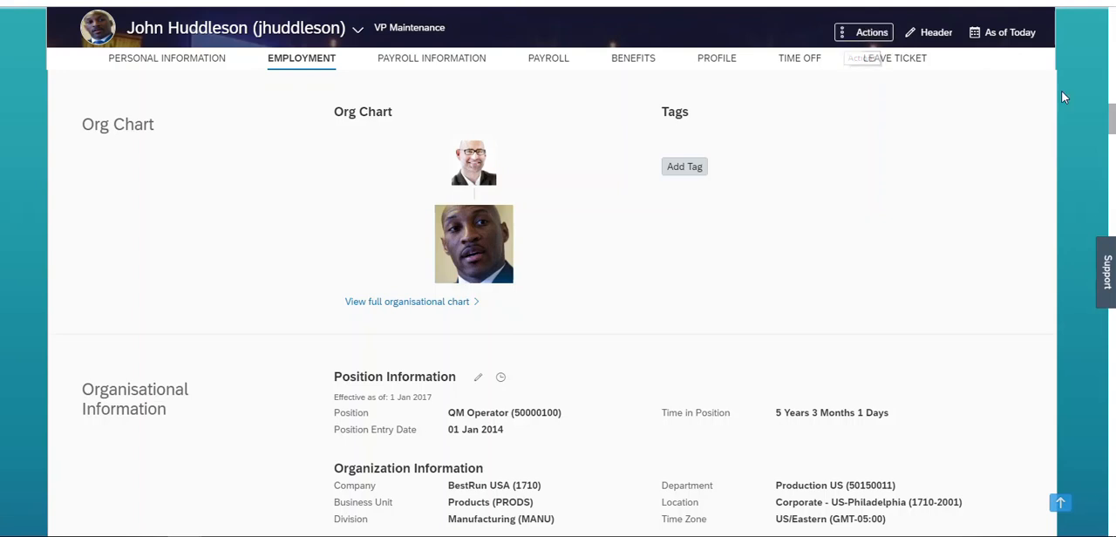
- Search for the BestRun Australia employee by name, open their file, and check the company code in the employment information
left_click_drag(1113, 128, 1113, 21)
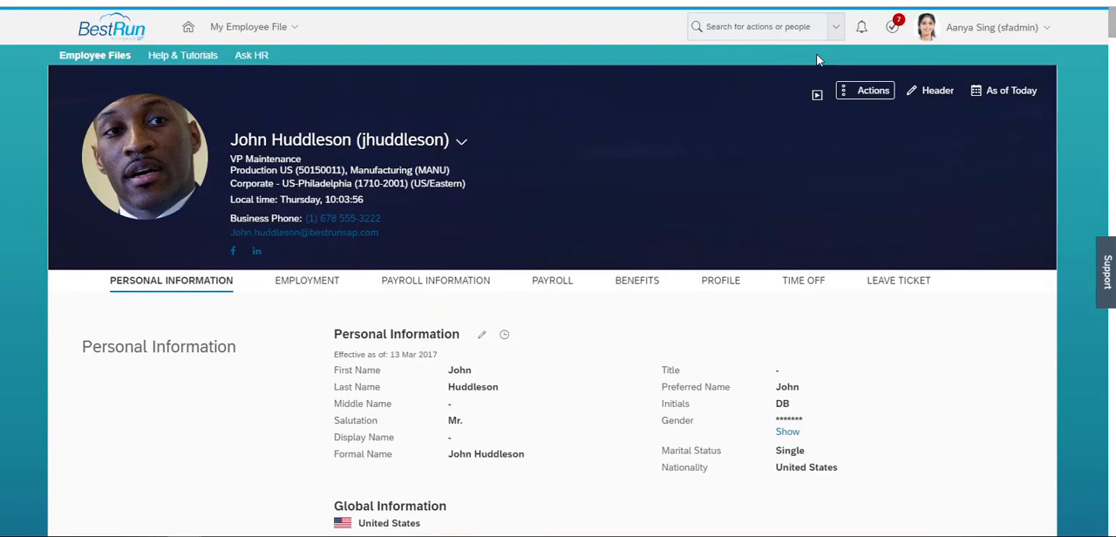
left_click(766, 16)
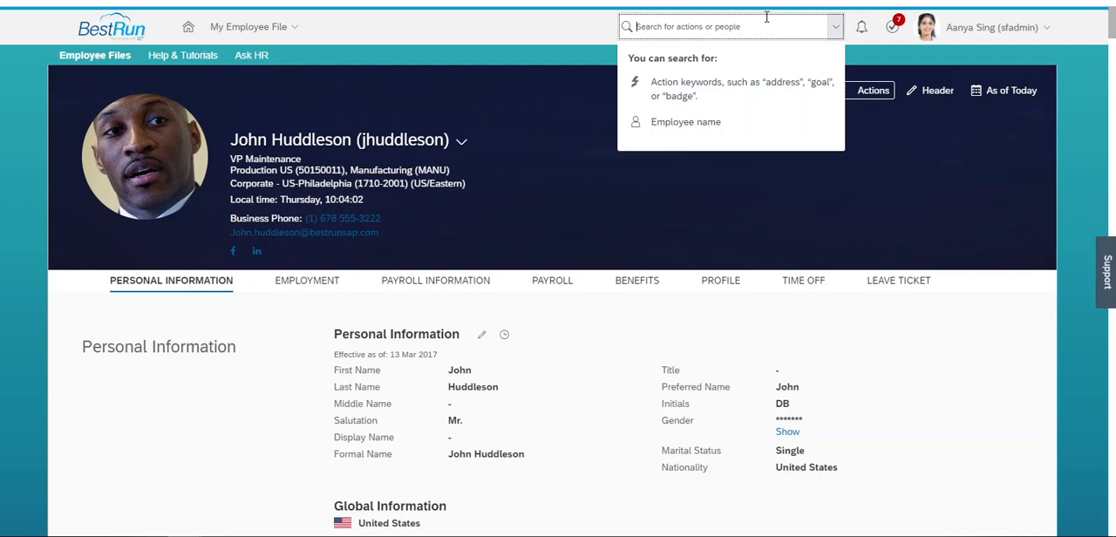
type("mark ")
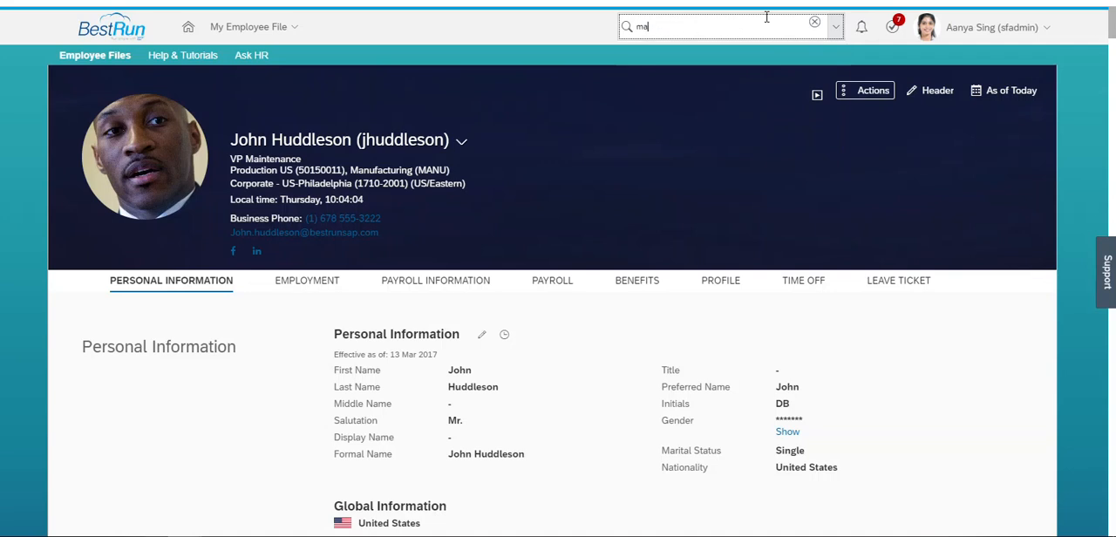
type("bur")
left_click(712, 57)
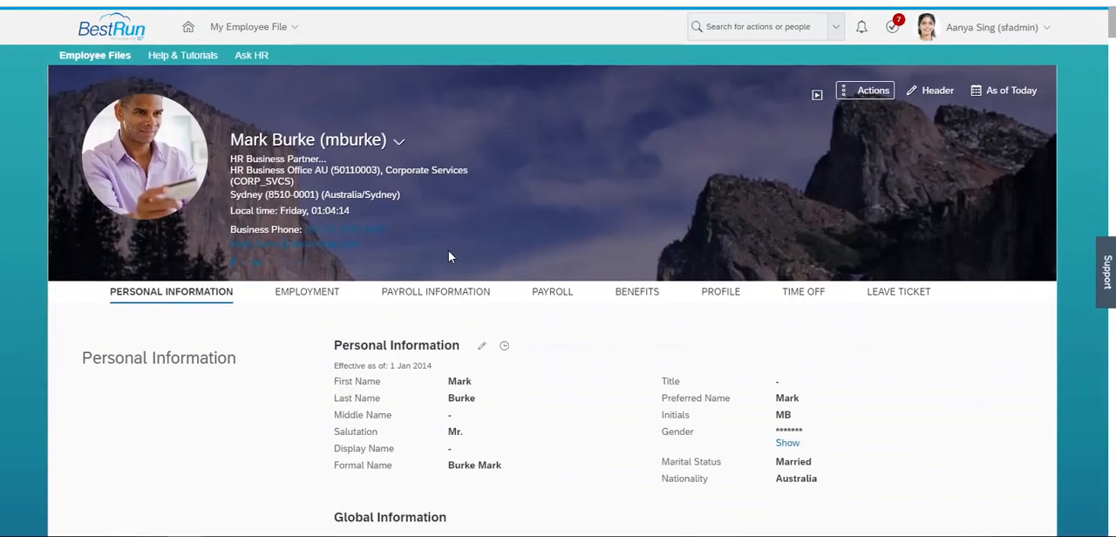
left_click(314, 292)
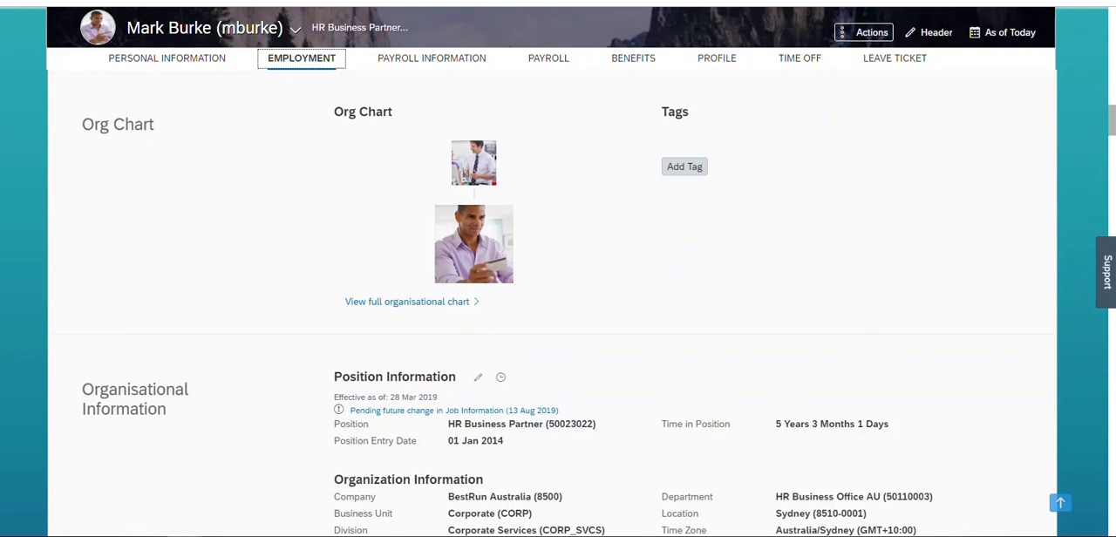
double_click(552, 496)
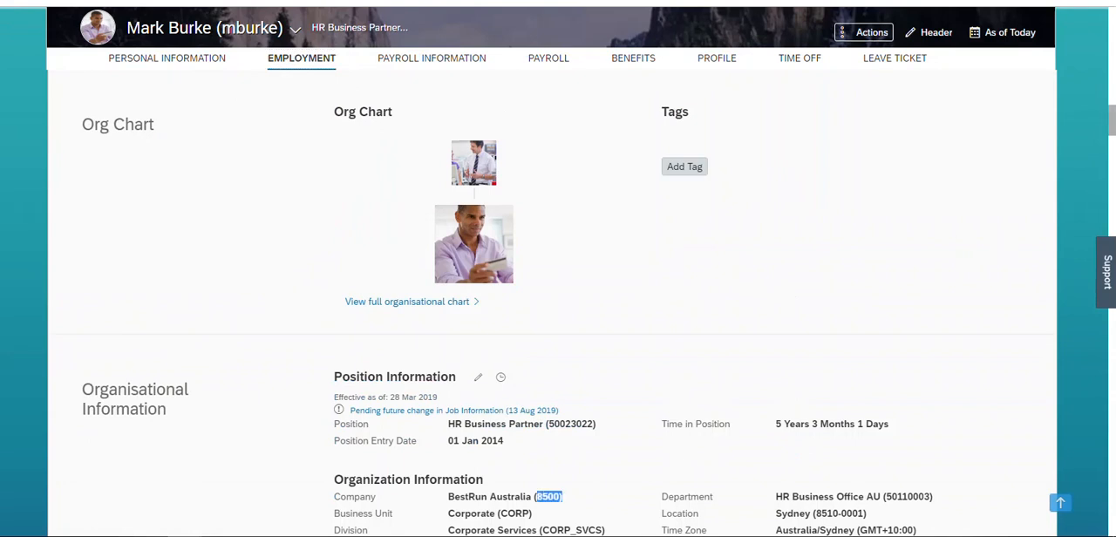
- Start a Compensation Information change for the Australian employee, effective 10 Apr 2019
left_click(854, 33)
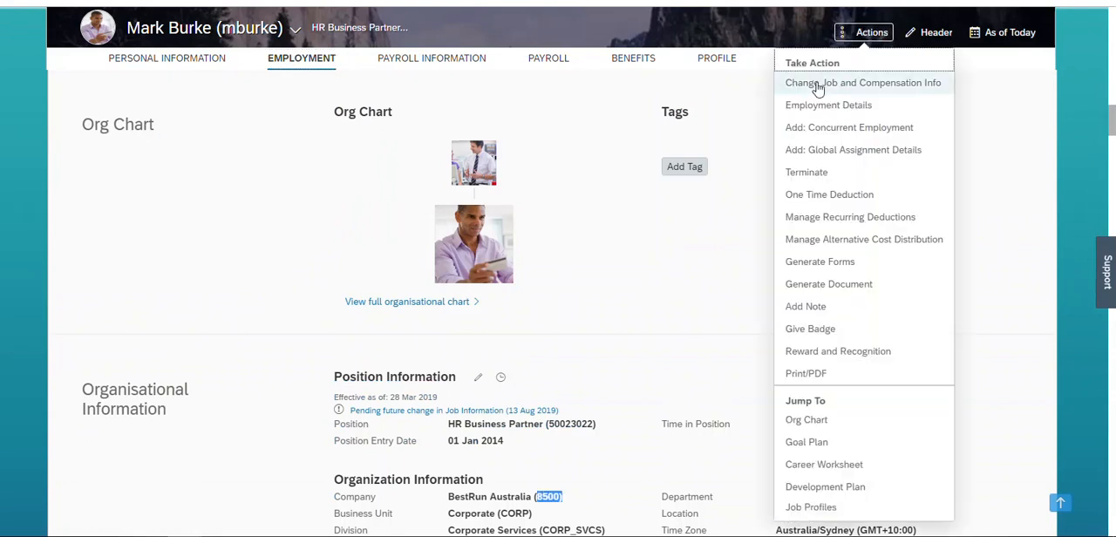
left_click(822, 88)
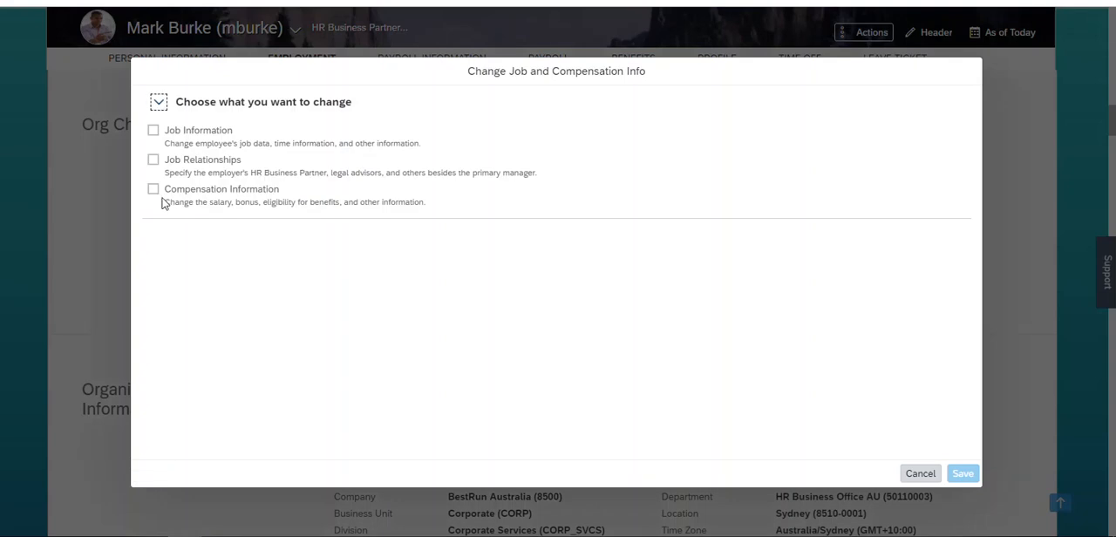
left_click(154, 189)
left_click(243, 256)
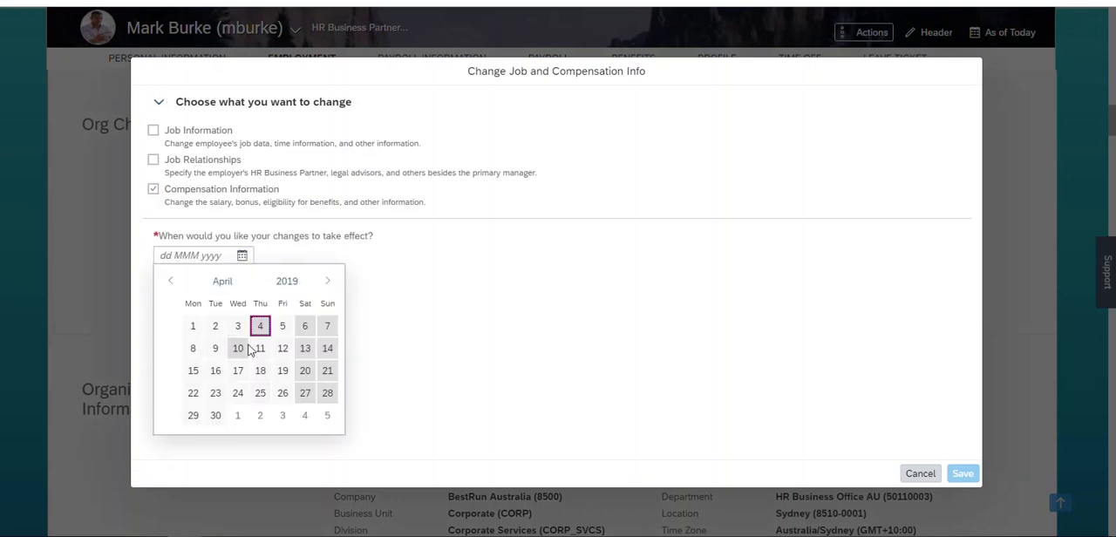
left_click(240, 349)
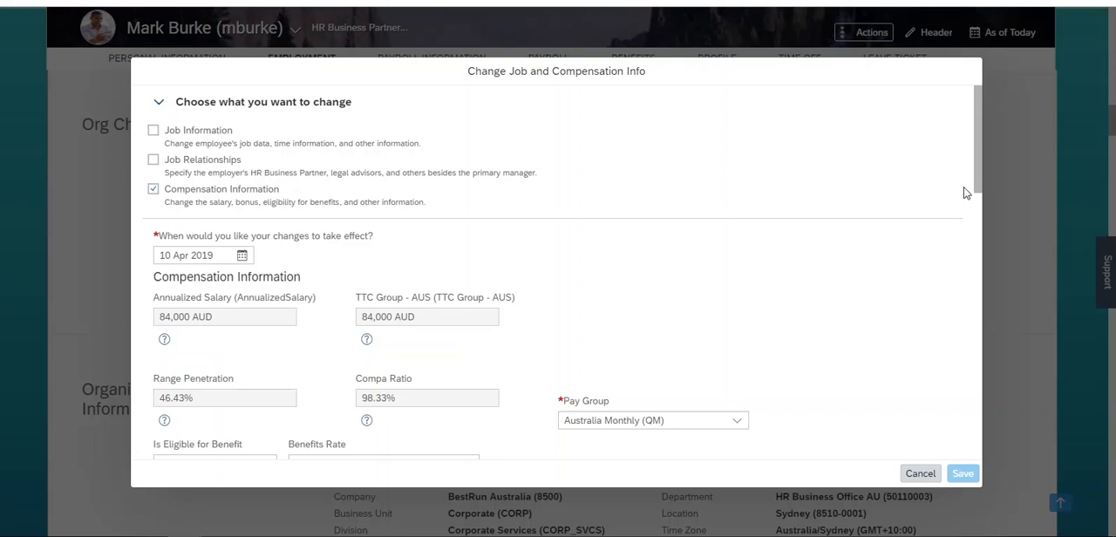
- Set the monthly Basic Salary Australia amount to 9,000 AUD and save to bring up the request confirmation
left_click_drag(977, 165, 978, 397)
left_click(354, 230)
key("BackSpace")
type("9")
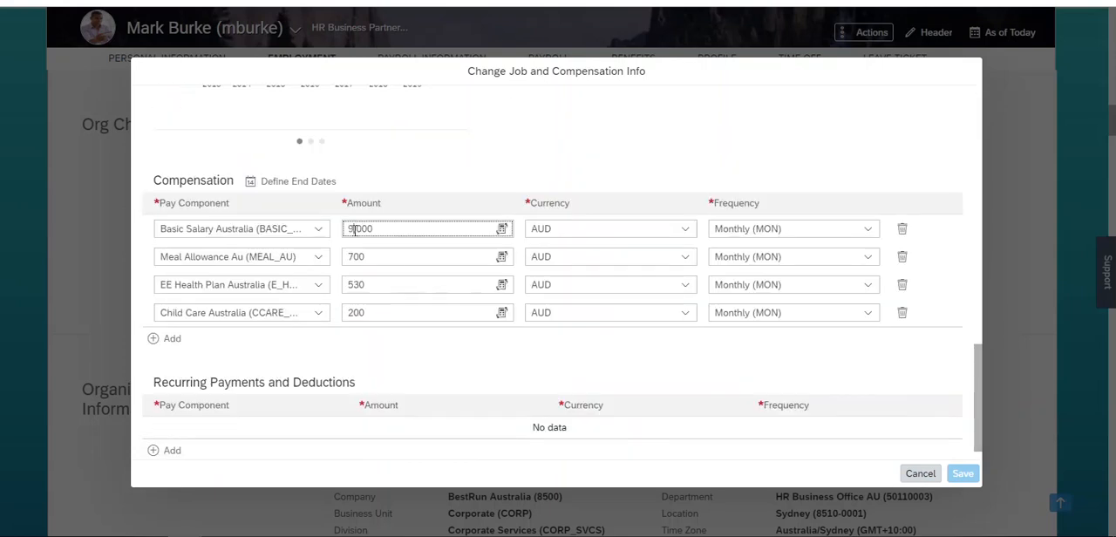
left_click(398, 339)
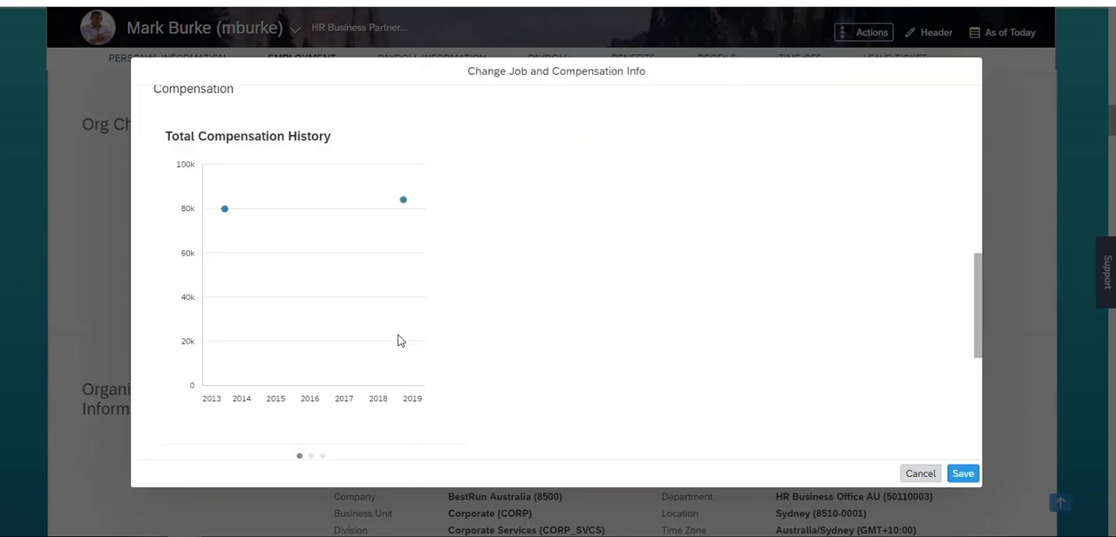
scroll(979, 326, "down", 5)
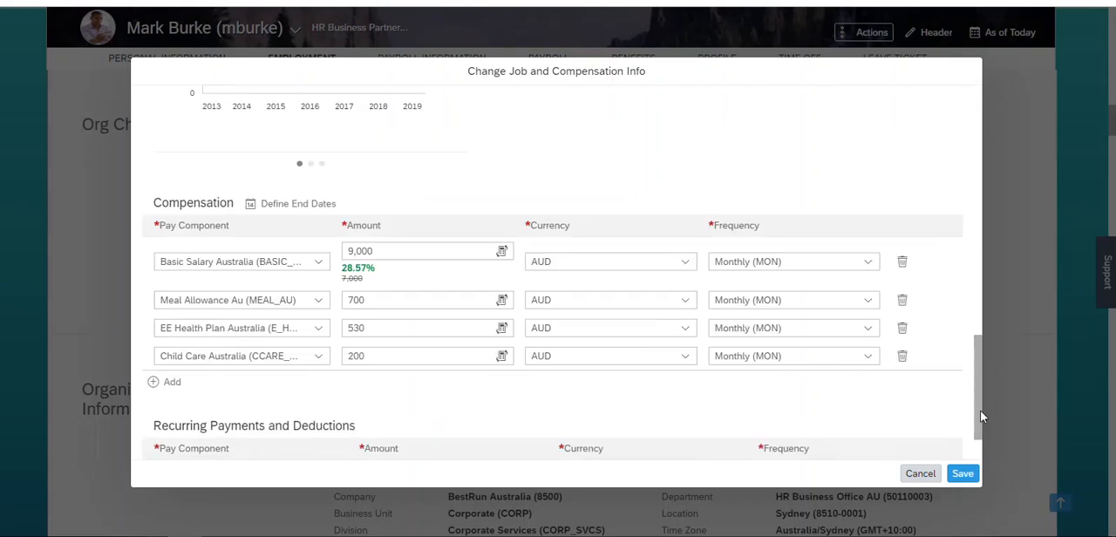
left_click(962, 475)
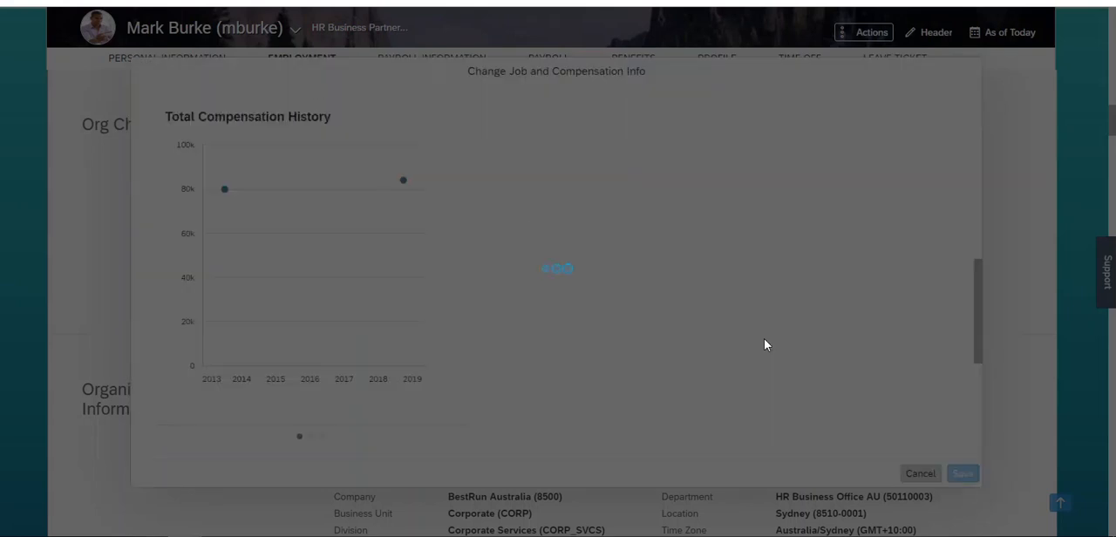
- Show the workflow participants of the Australian employee's request and examine the approvers, including the second-step approver's contact card
left_click(442, 296)
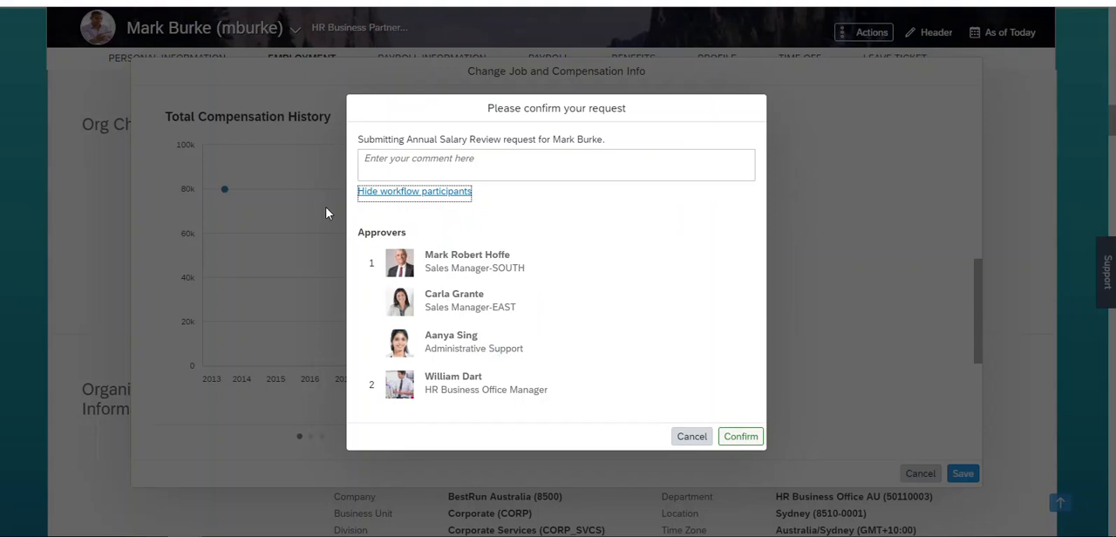
left_click(407, 403)
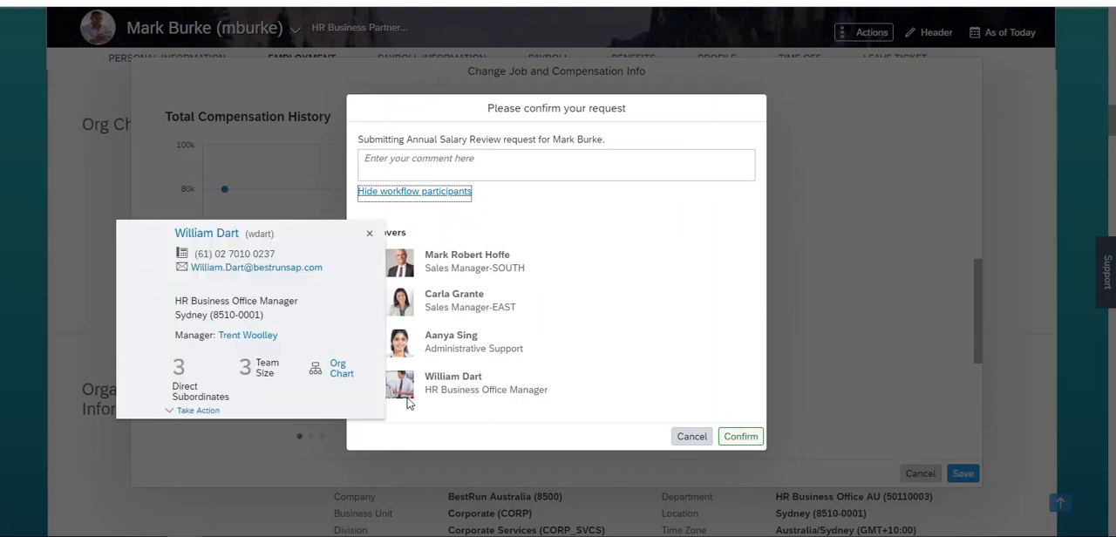
left_click(608, 286)
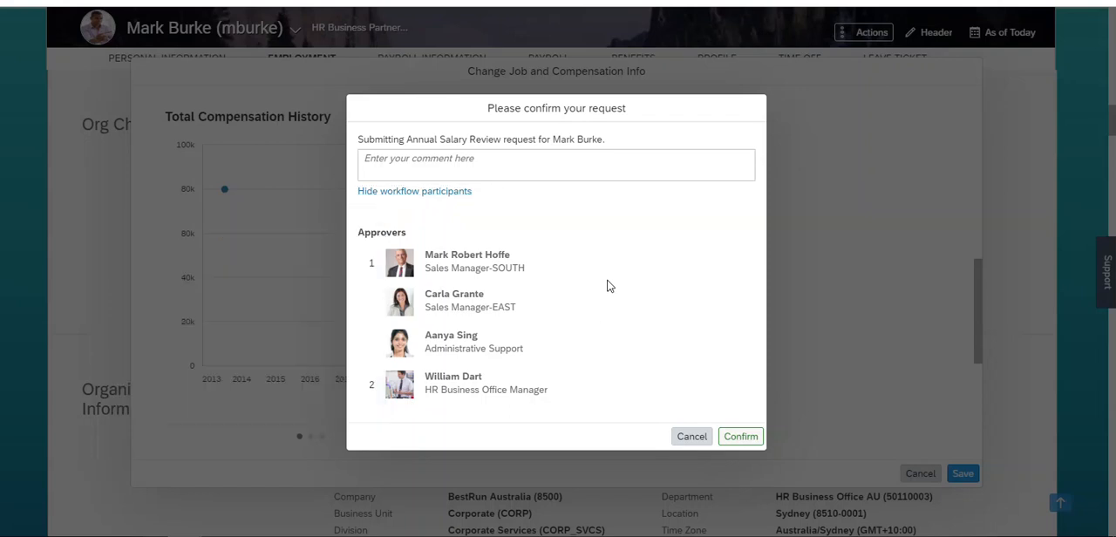